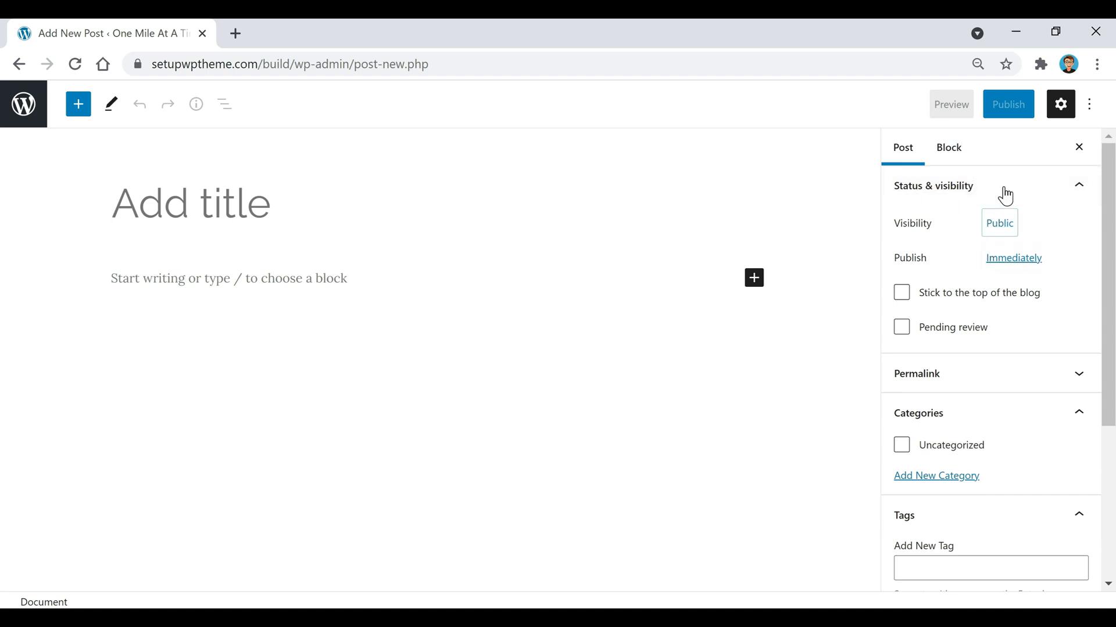
Review the new post's settings, including status and visibility, permalink, categories, tags and featured image, plus the block settings
{"action": "left_click", "coordinate": [1060, 117]}
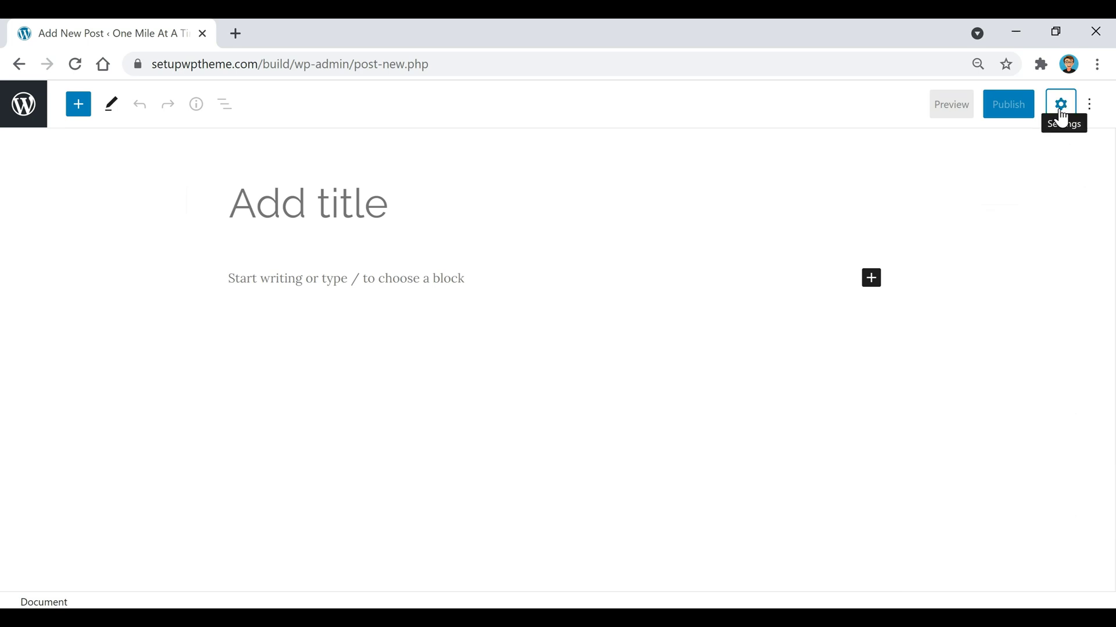
{"action": "left_click", "coordinate": [1061, 115]}
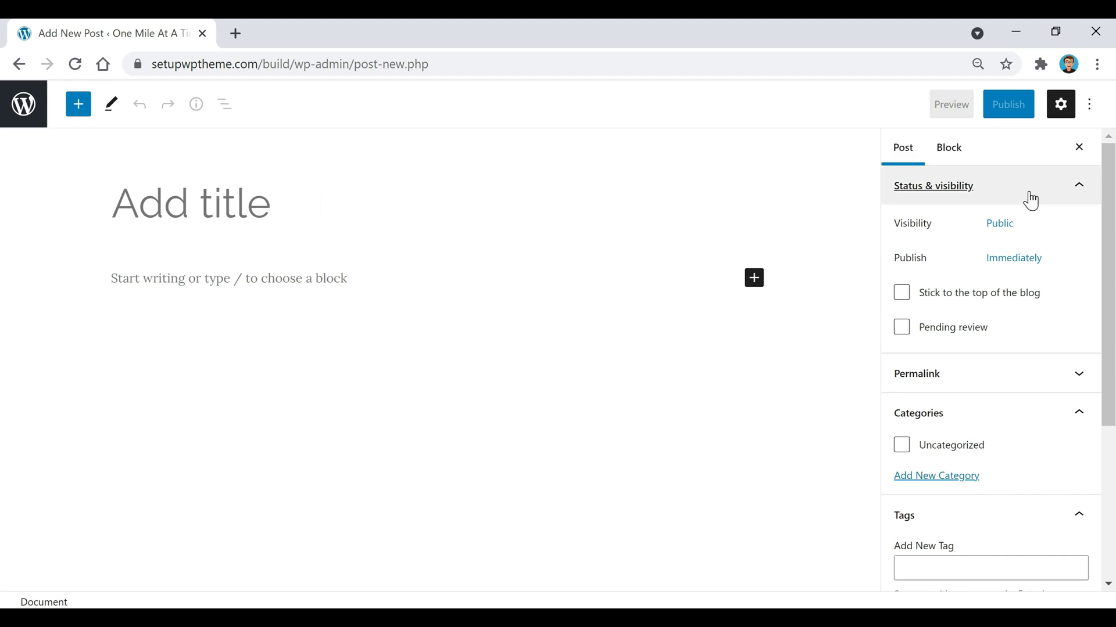
{"action": "scroll", "coordinate": [985, 289], "scroll_direction": "down", "scroll_amount": 1}
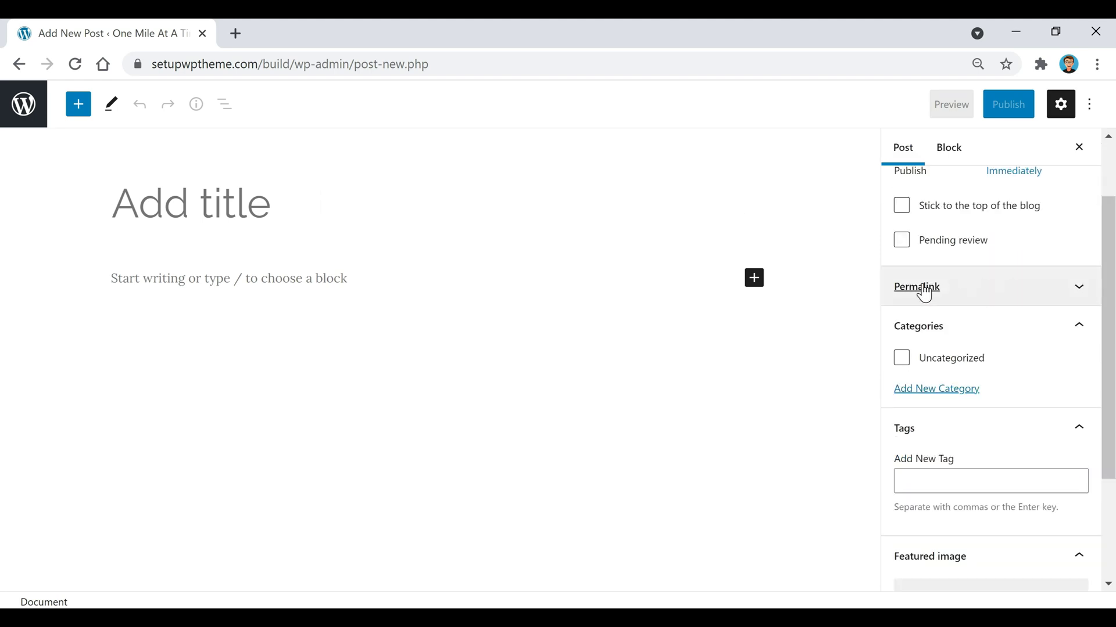
{"action": "left_click", "coordinate": [1032, 294]}
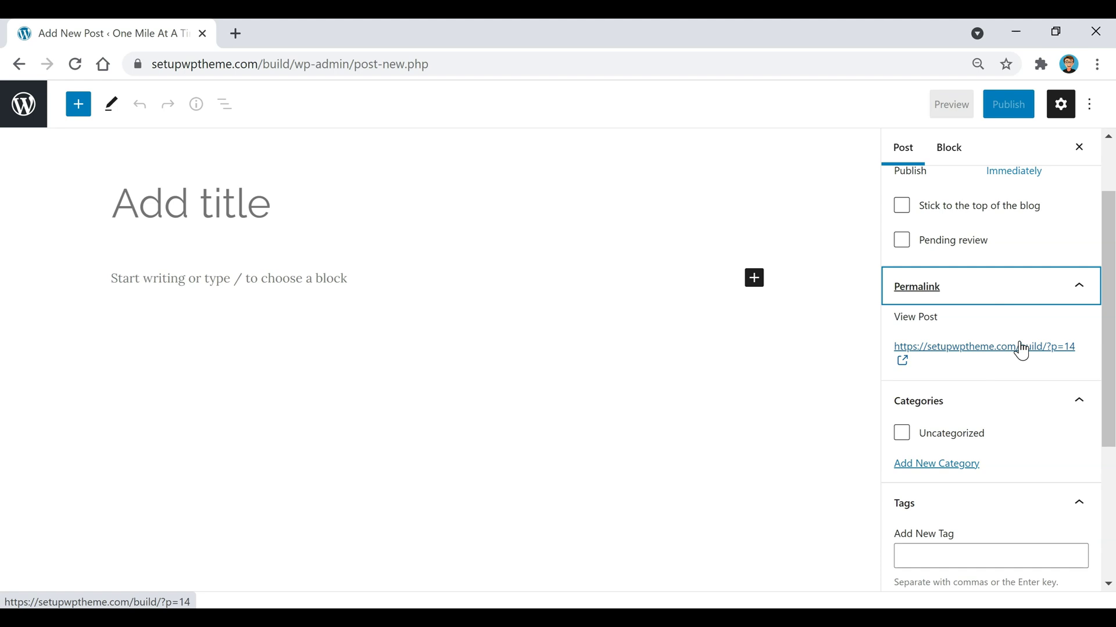
{"action": "left_click", "coordinate": [984, 286]}
{"action": "scroll", "coordinate": [983, 278], "scroll_direction": "down", "scroll_amount": 1}
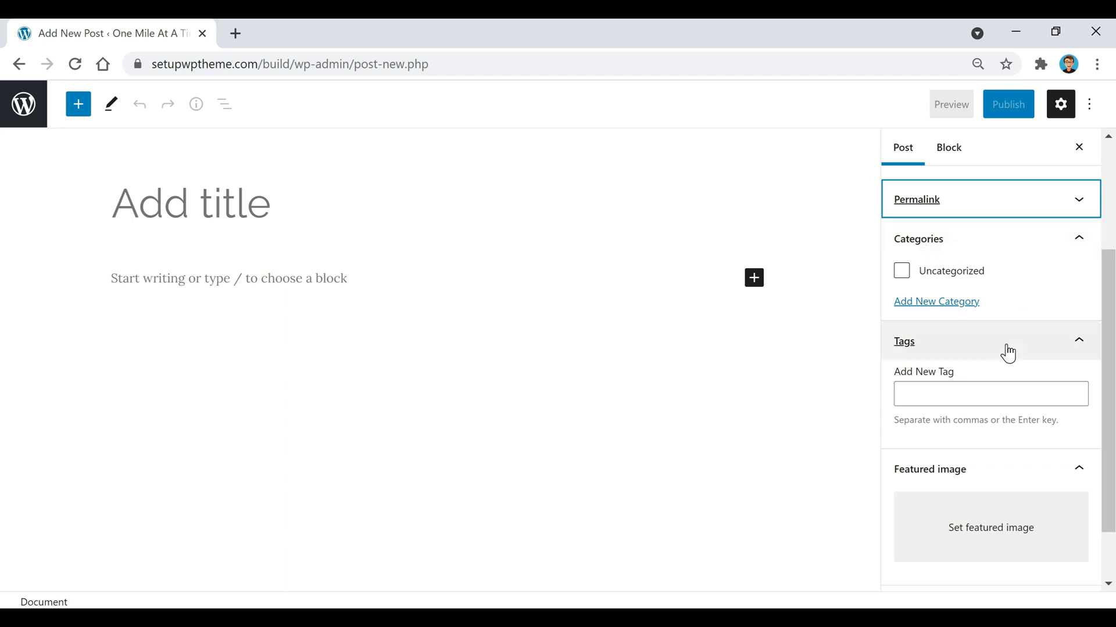
{"action": "scroll", "coordinate": [1007, 353], "scroll_direction": "down", "scroll_amount": 1}
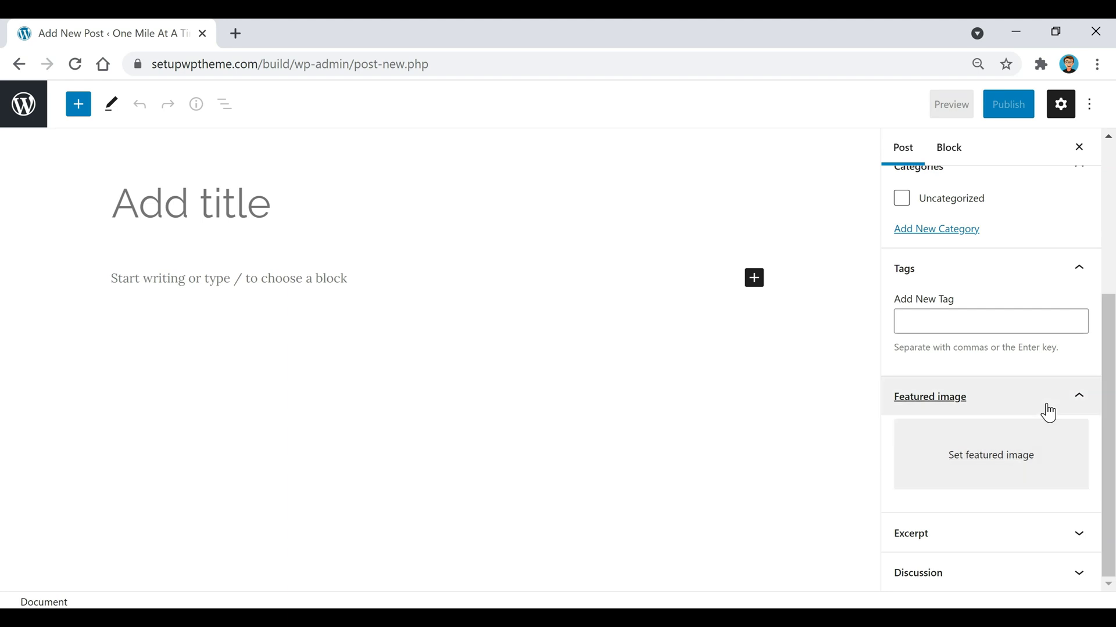
{"action": "scroll", "coordinate": [1017, 319], "scroll_direction": "up", "scroll_amount": 5}
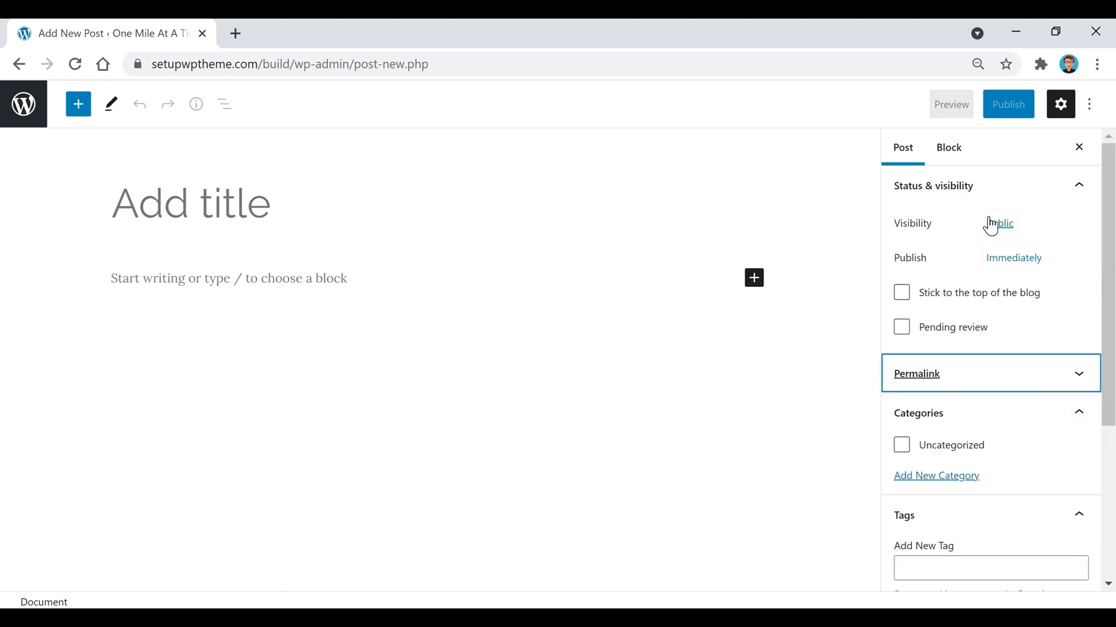
{"action": "left_click", "coordinate": [947, 154]}
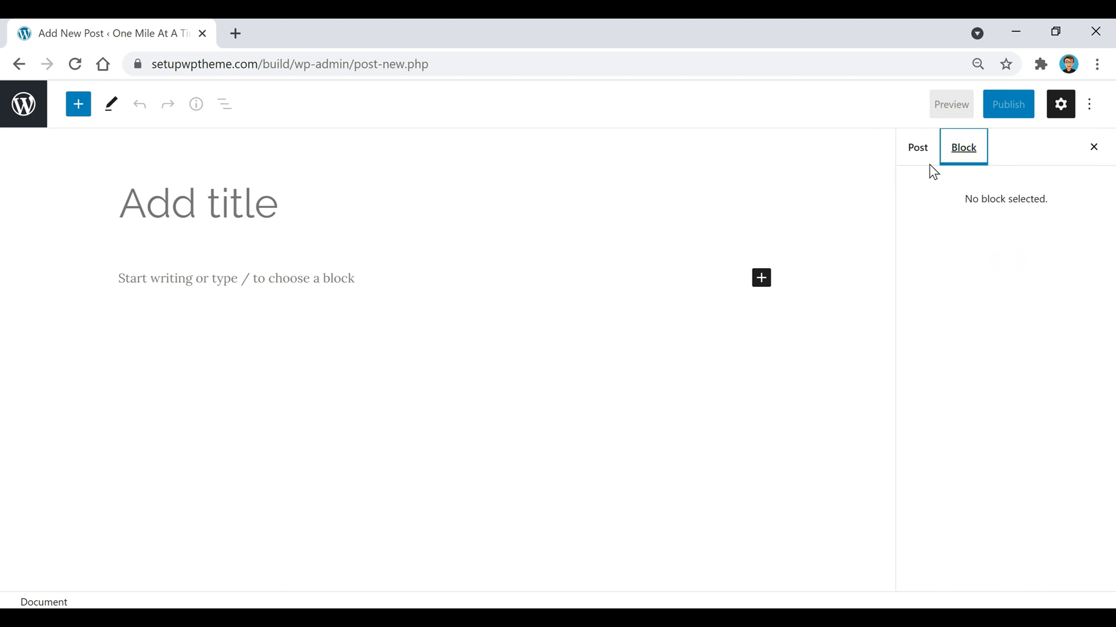
{"action": "left_click", "coordinate": [919, 154]}
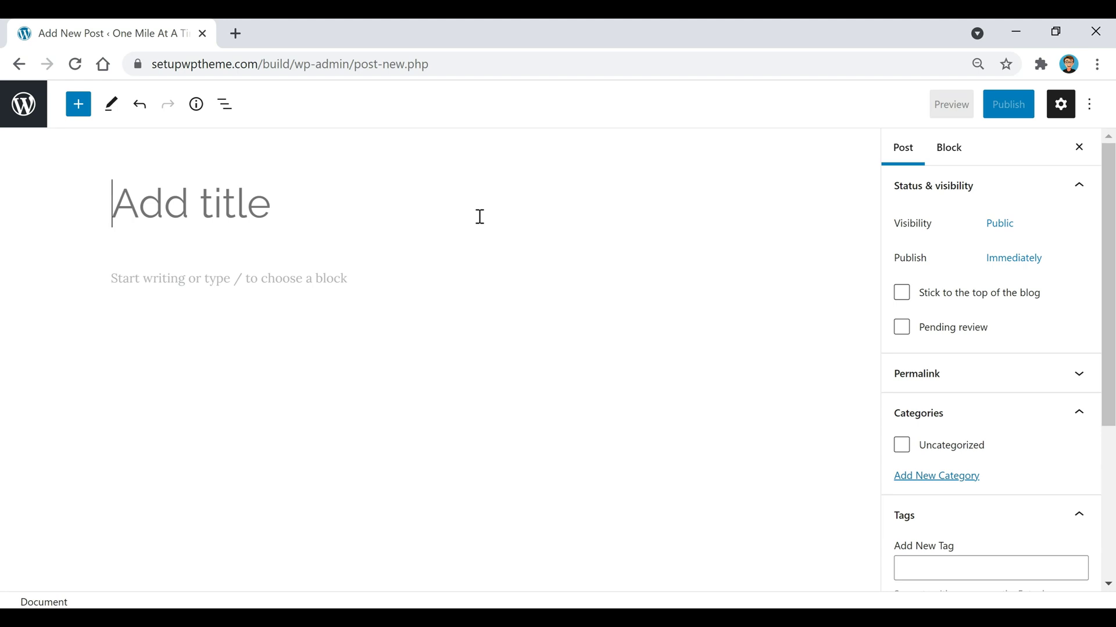
Title the post "My Top 5 Favorite National Parks" and paste the copied article text into its body
{"action": "left_click", "coordinate": [441, 213]}
{"action": "type", "text": "My Top 5 Favorite National Parks"}
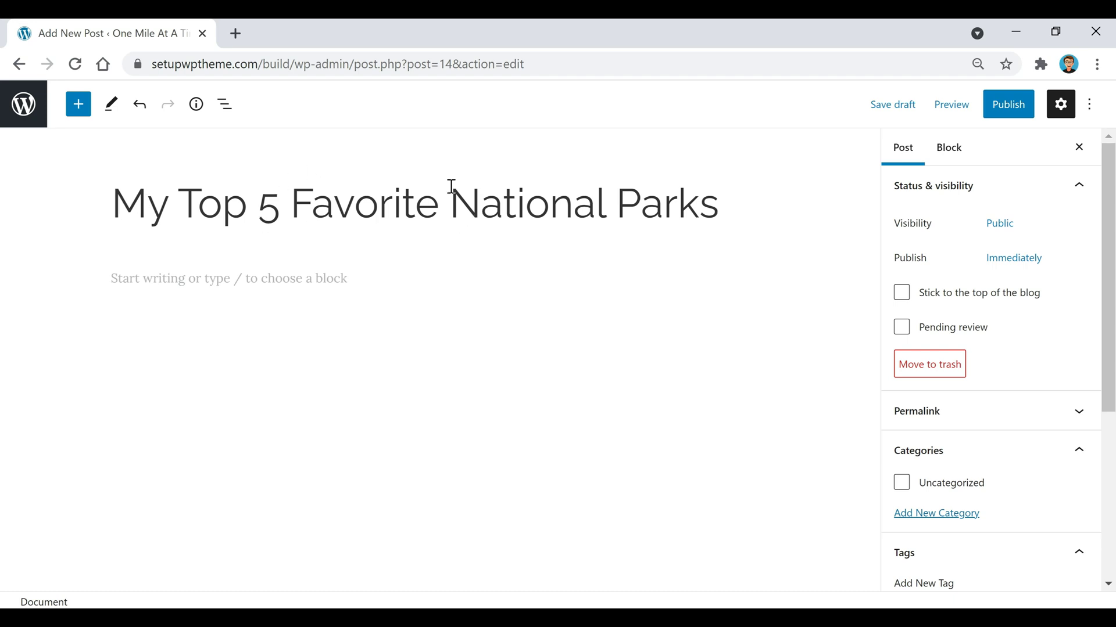
{"action": "left_click", "coordinate": [353, 284]}
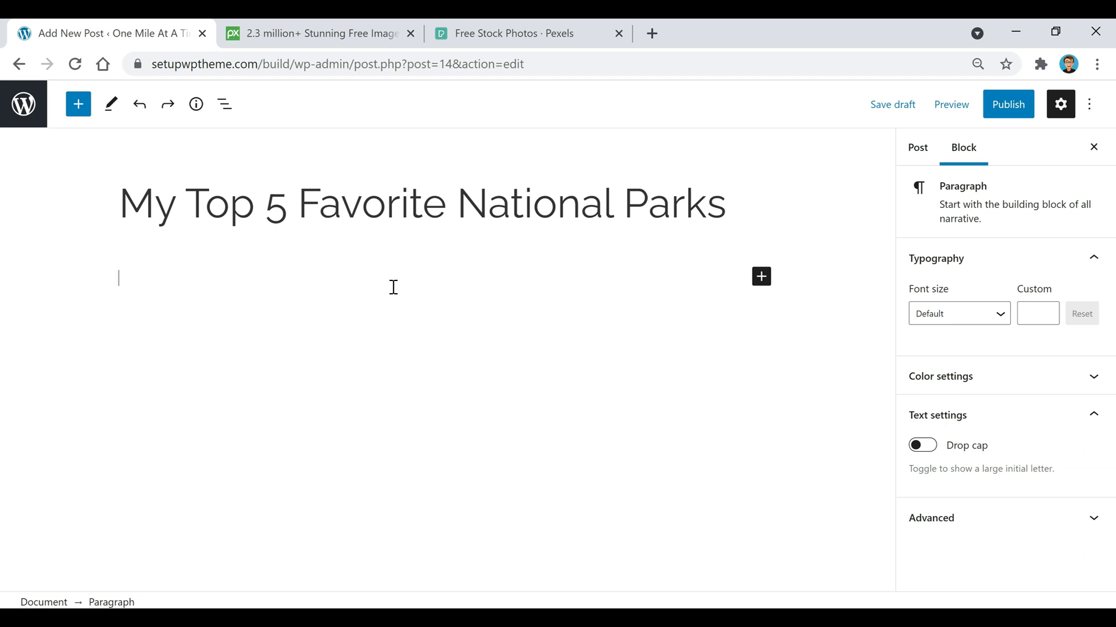
{"action": "key", "text": "ctrl+v"}
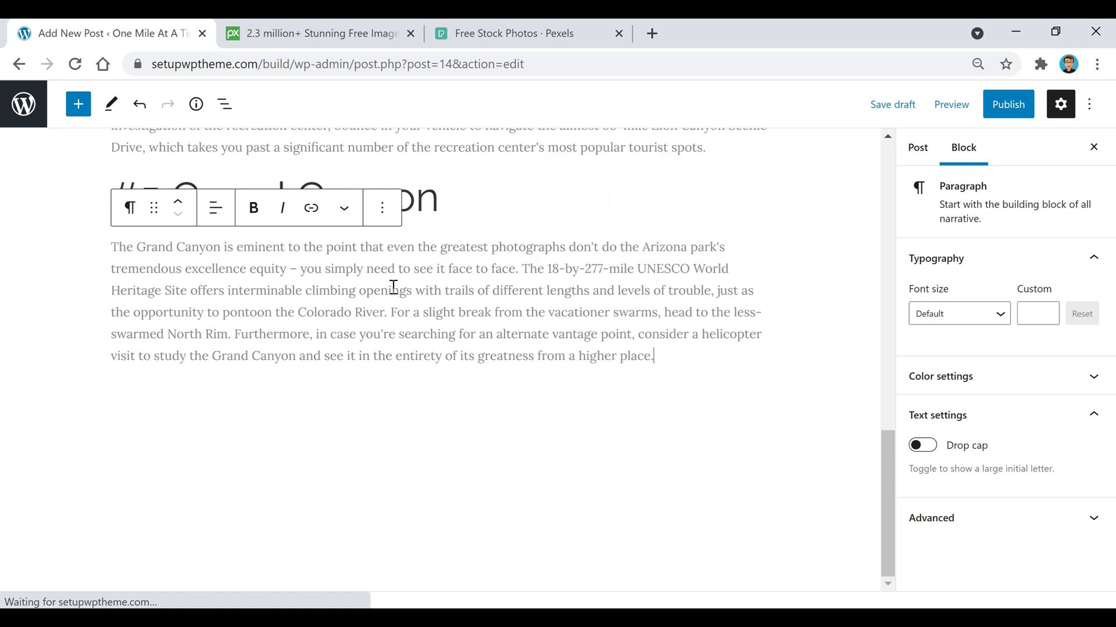
Change the "#1 Yellowstone" heading to Heading 3
{"action": "scroll", "coordinate": [561, 382], "scroll_direction": "up", "scroll_amount": 15}
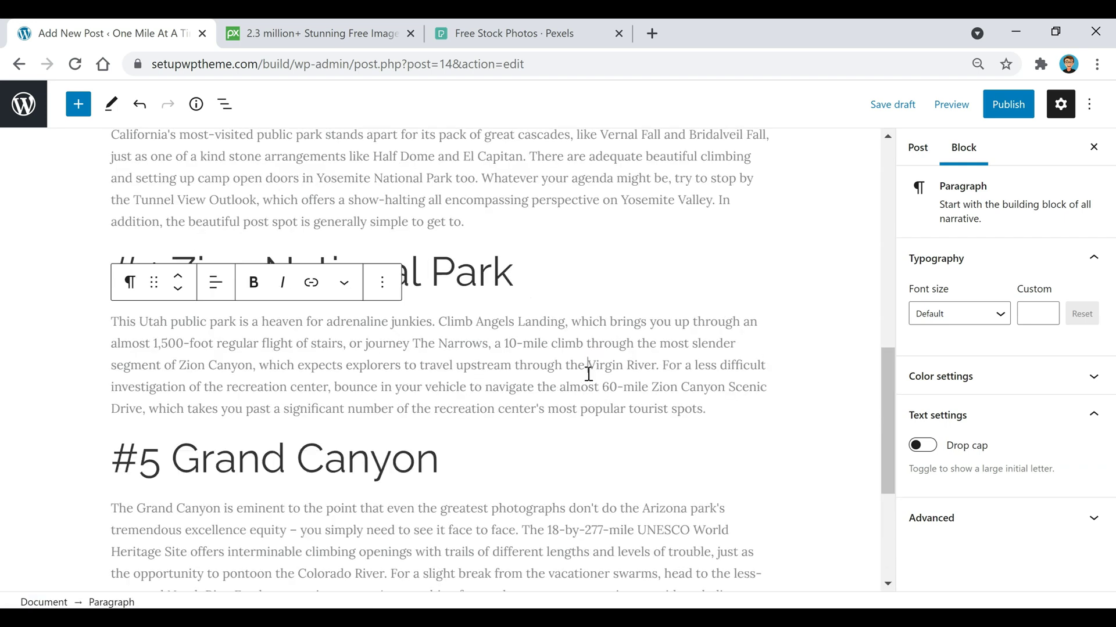
{"action": "scroll", "coordinate": [589, 374], "scroll_direction": "up", "scroll_amount": 4}
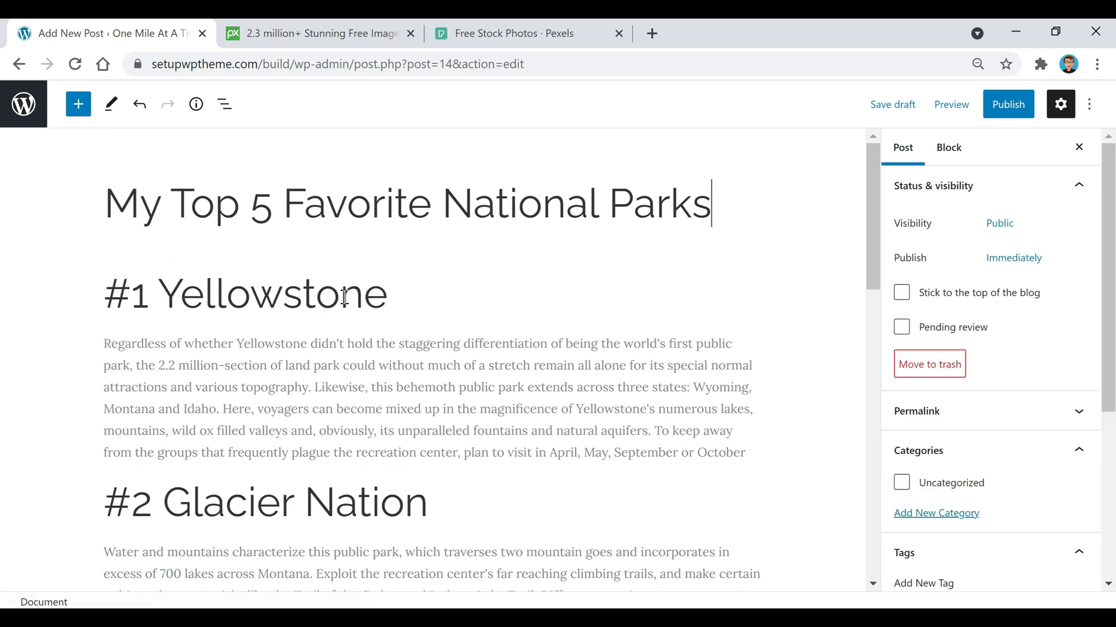
{"action": "left_click", "coordinate": [214, 291]}
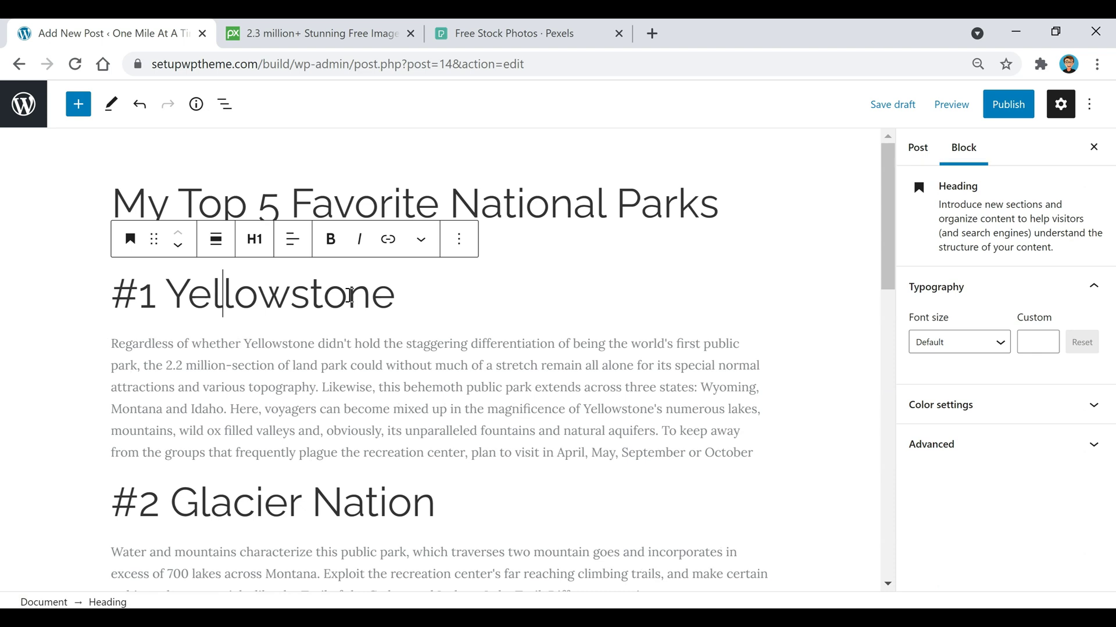
{"action": "triple_click", "coordinate": [284, 301]}
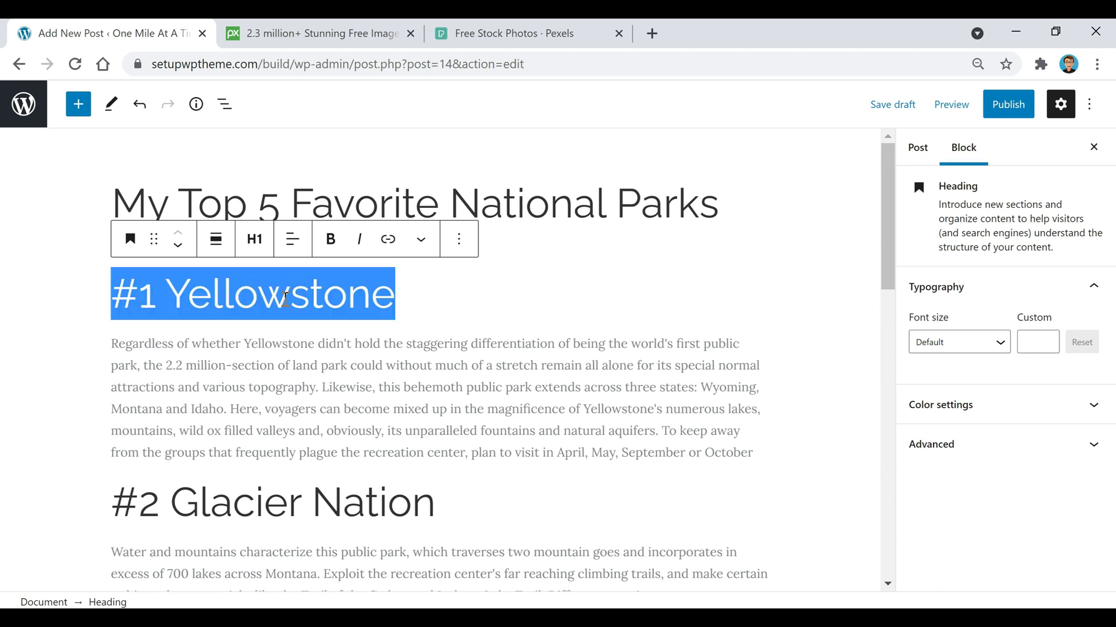
{"action": "left_click", "coordinate": [256, 244]}
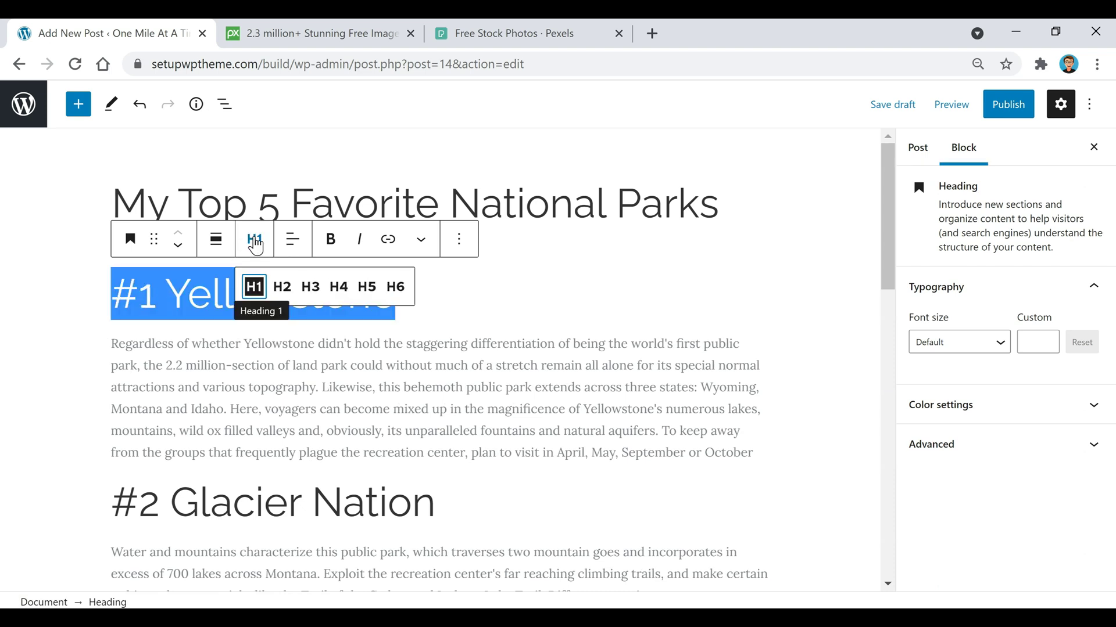
{"action": "left_click", "coordinate": [311, 287]}
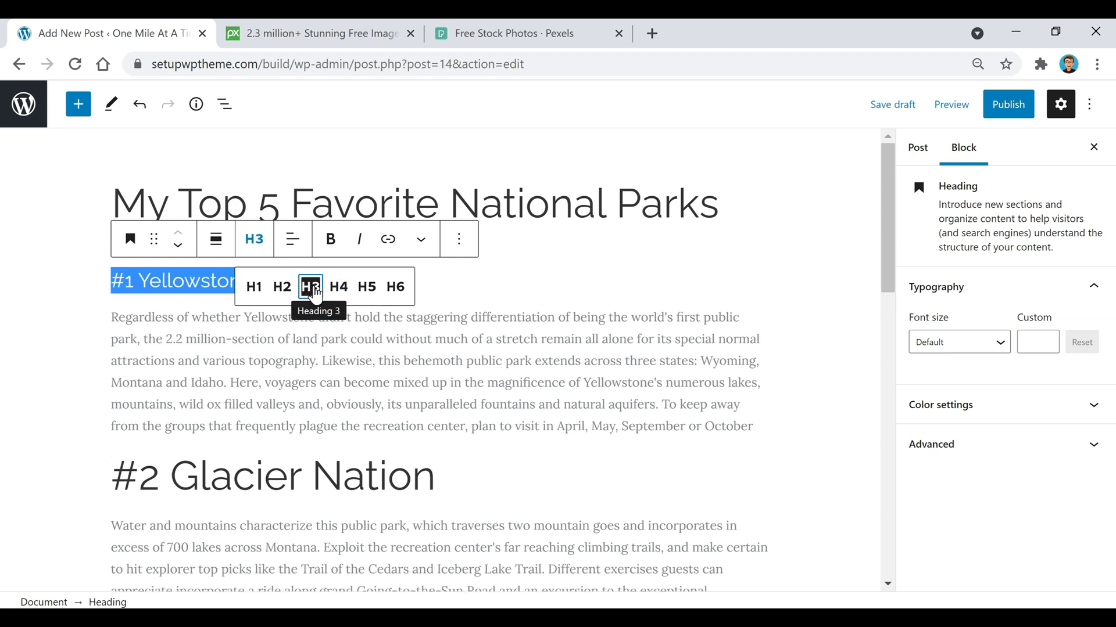
{"action": "left_click", "coordinate": [528, 351]}
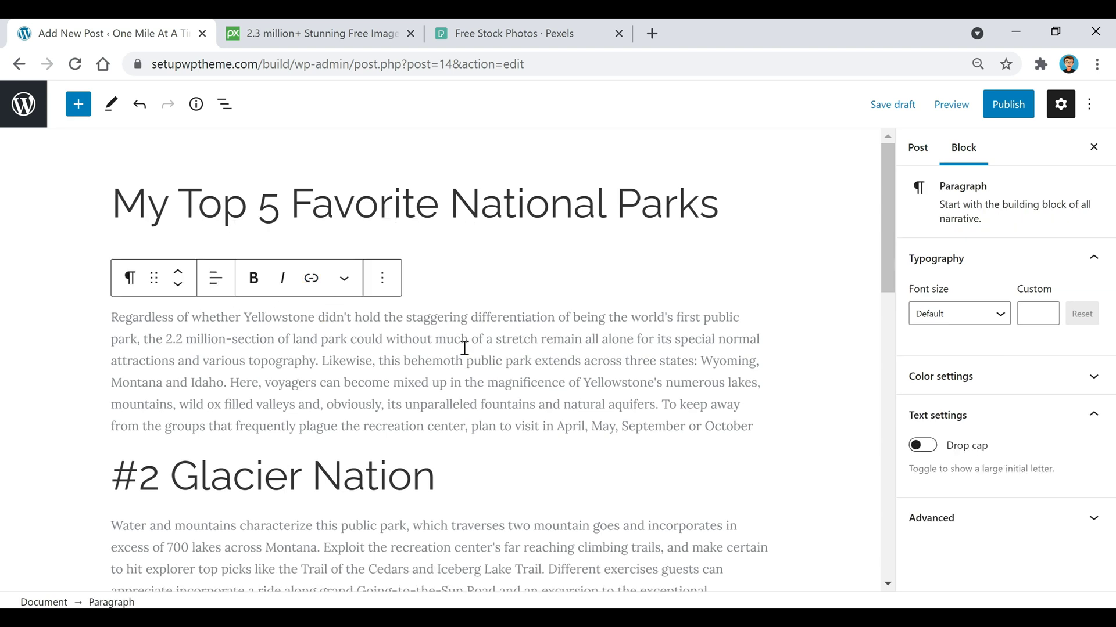
Make the whole "#1 Yellowstone" heading bold
{"action": "left_click", "coordinate": [451, 271]}
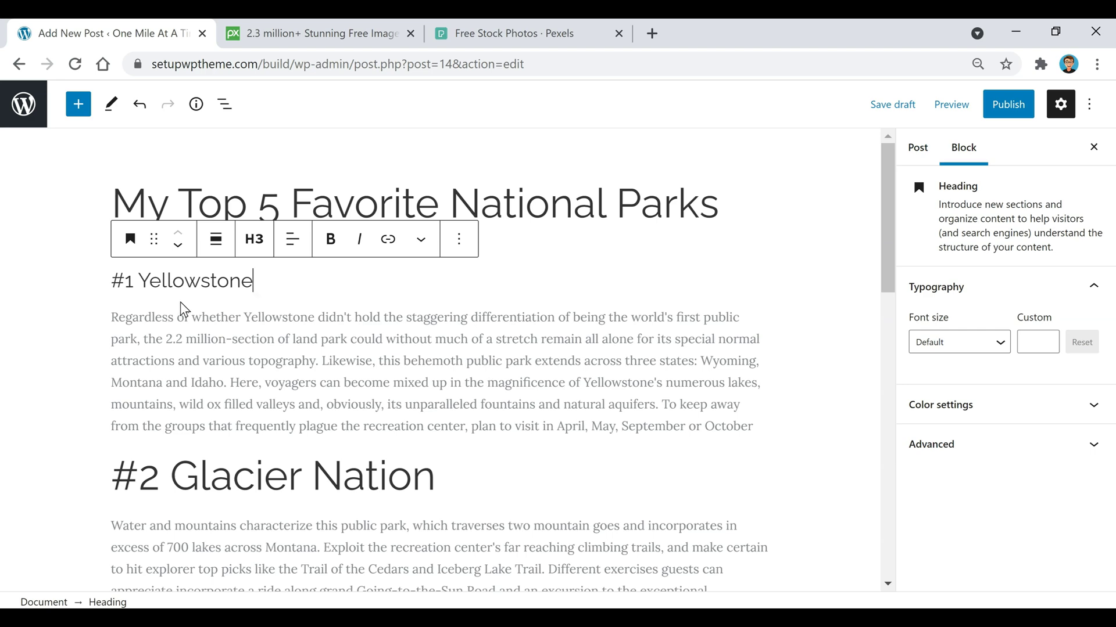
{"action": "triple_click", "coordinate": [195, 282]}
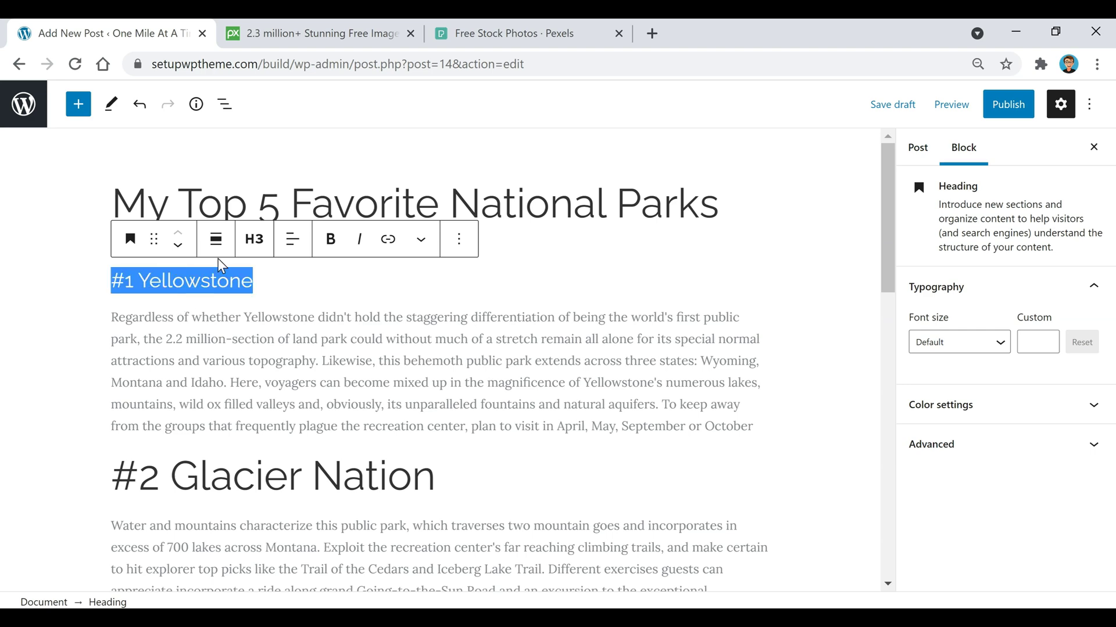
{"action": "left_click", "coordinate": [330, 239]}
{"action": "key", "text": "BackSpace"}
{"action": "key", "text": "BackSpace"}
Change the "#2 Glacier Nation" heading to Heading 3 and make it bold
{"action": "scroll", "coordinate": [336, 352], "scroll_direction": "down", "scroll_amount": 2}
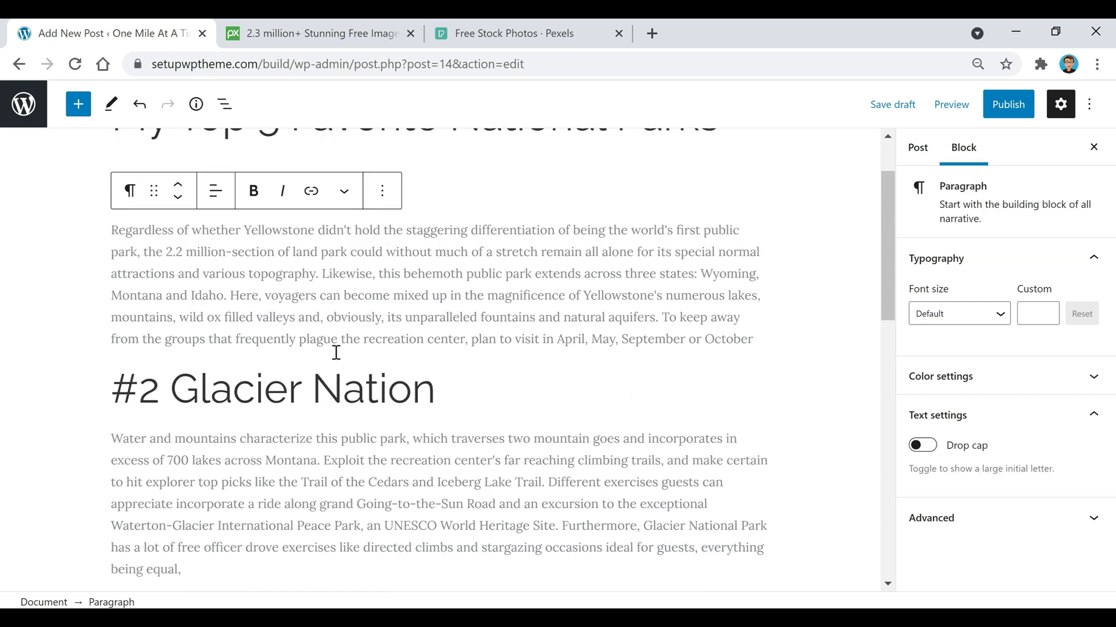
{"action": "scroll", "coordinate": [336, 353], "scroll_direction": "down", "scroll_amount": 2}
{"action": "triple_click", "coordinate": [314, 302]}
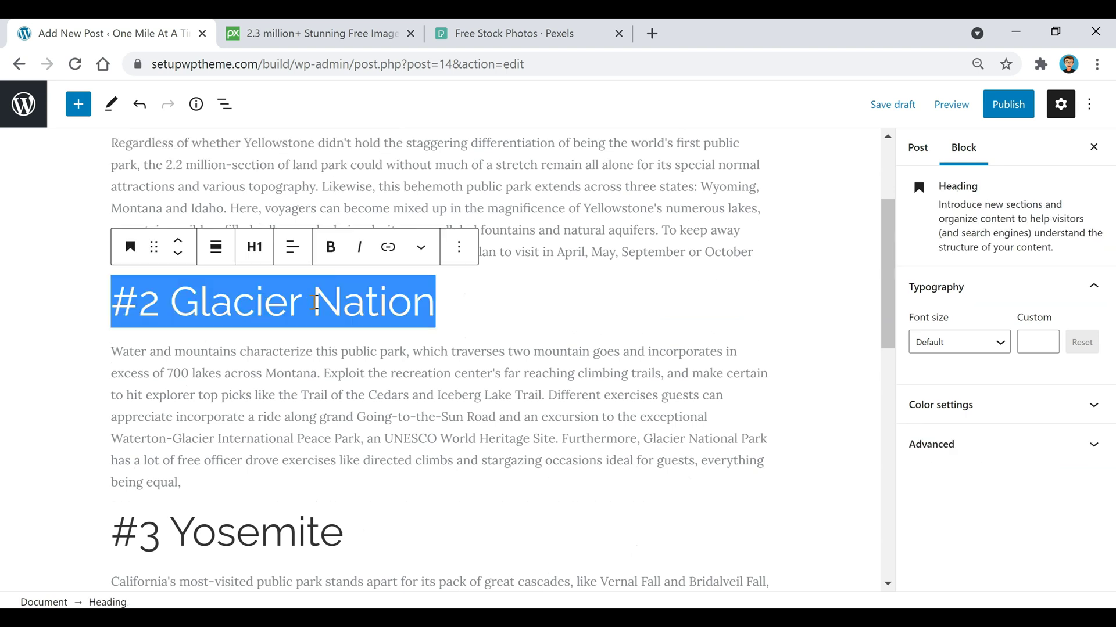
{"action": "left_click", "coordinate": [255, 247]}
{"action": "left_click", "coordinate": [313, 294]}
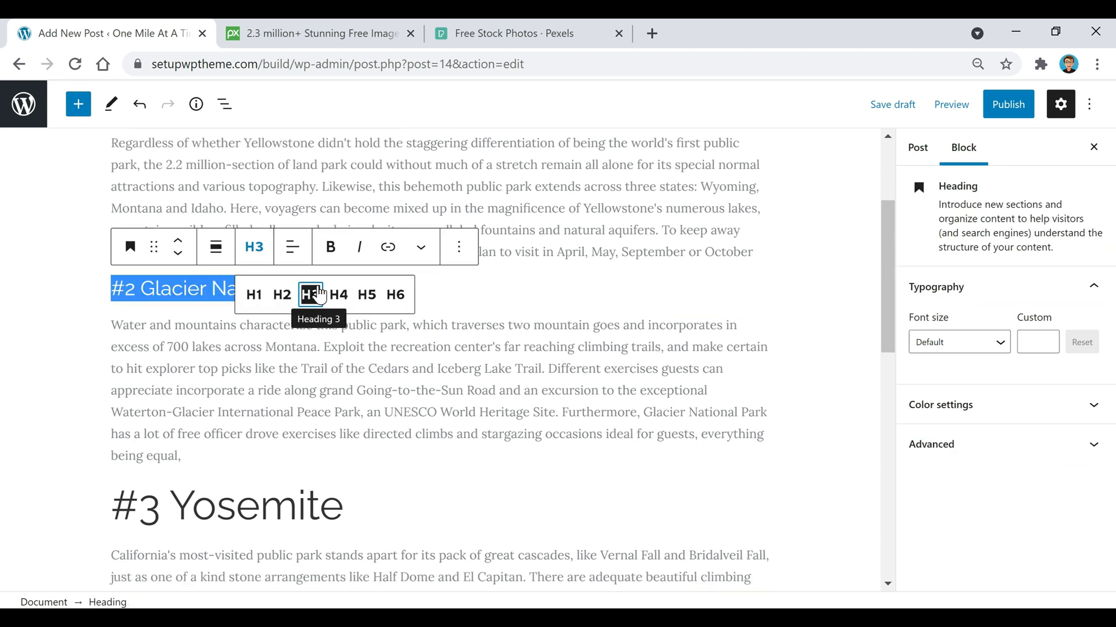
{"action": "left_click", "coordinate": [331, 247]}
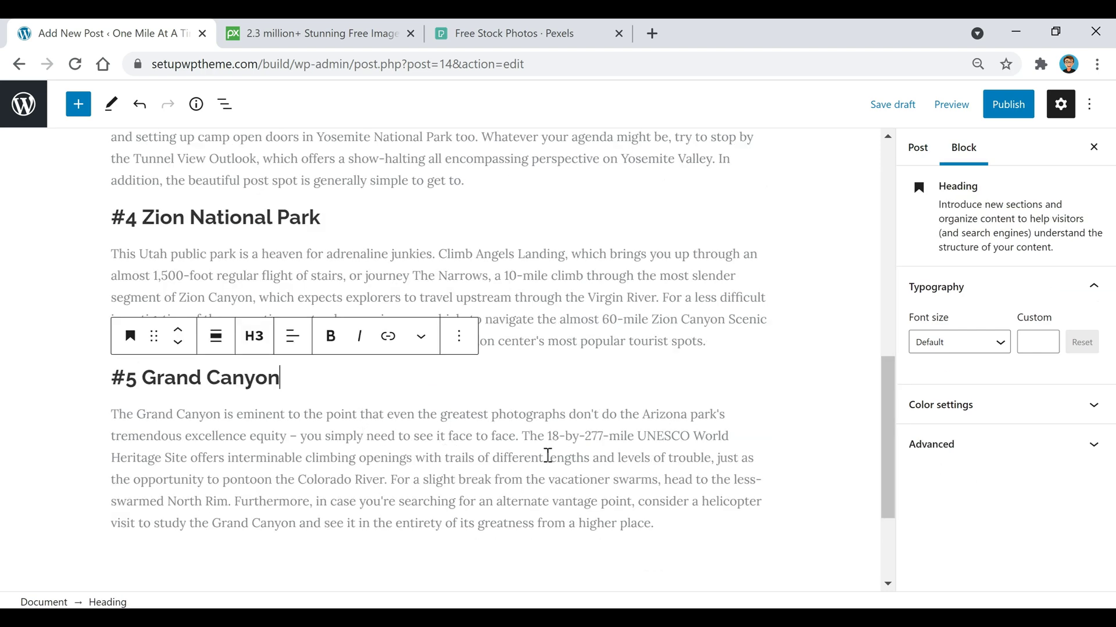
Add an empty paragraph between the "#1 Yellowstone" heading and its text
{"action": "scroll", "coordinate": [543, 456], "scroll_direction": "up", "scroll_amount": 5}
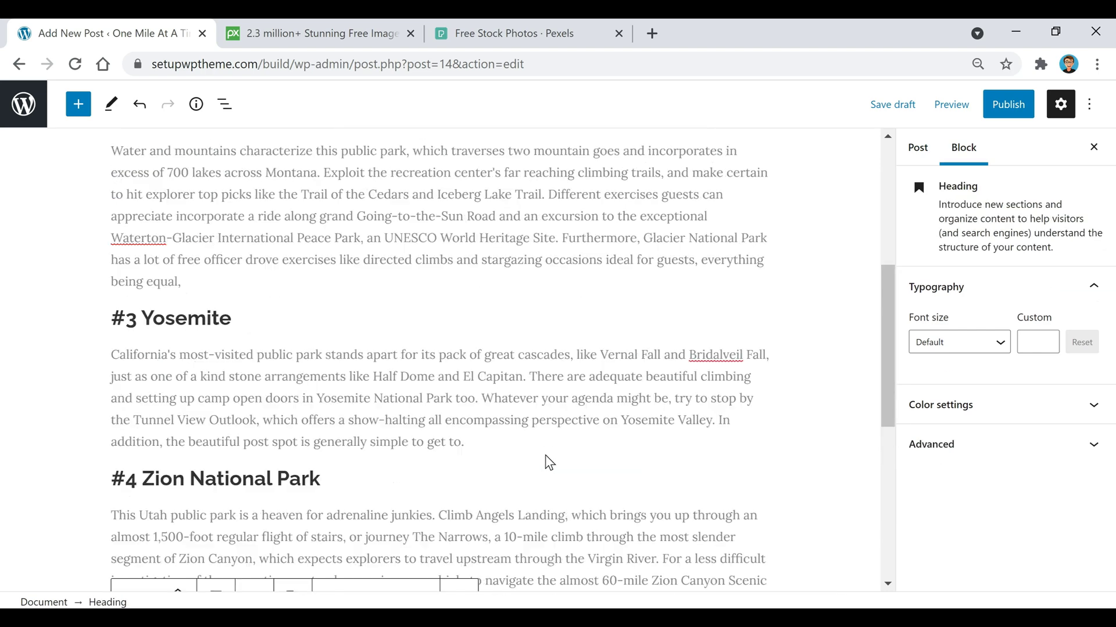
{"action": "scroll", "coordinate": [356, 386], "scroll_direction": "up", "scroll_amount": 6}
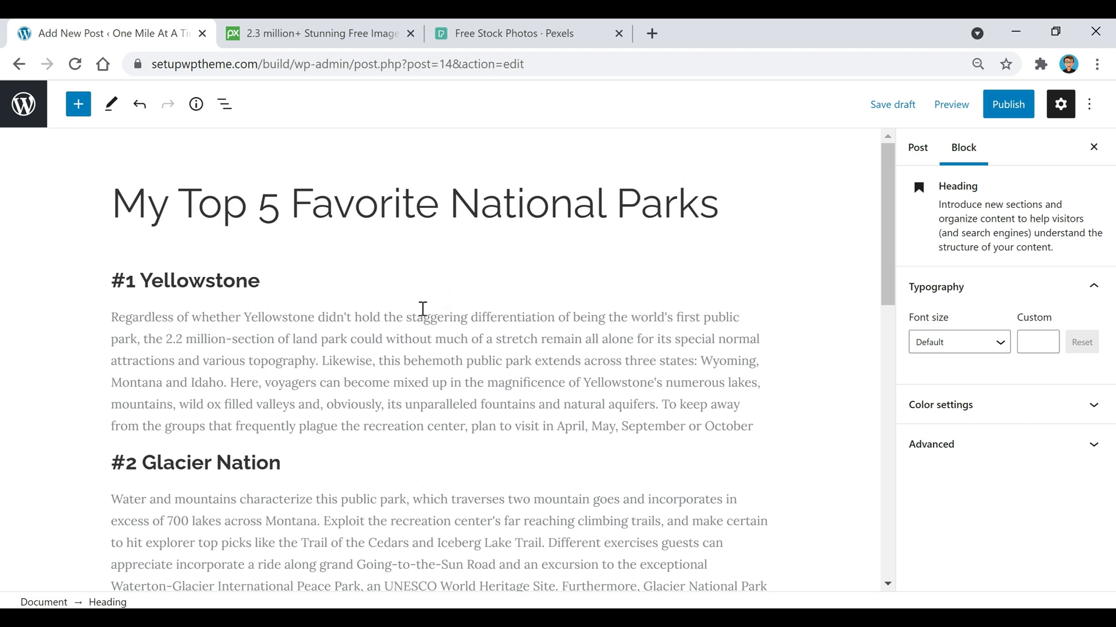
{"action": "left_click", "coordinate": [280, 279]}
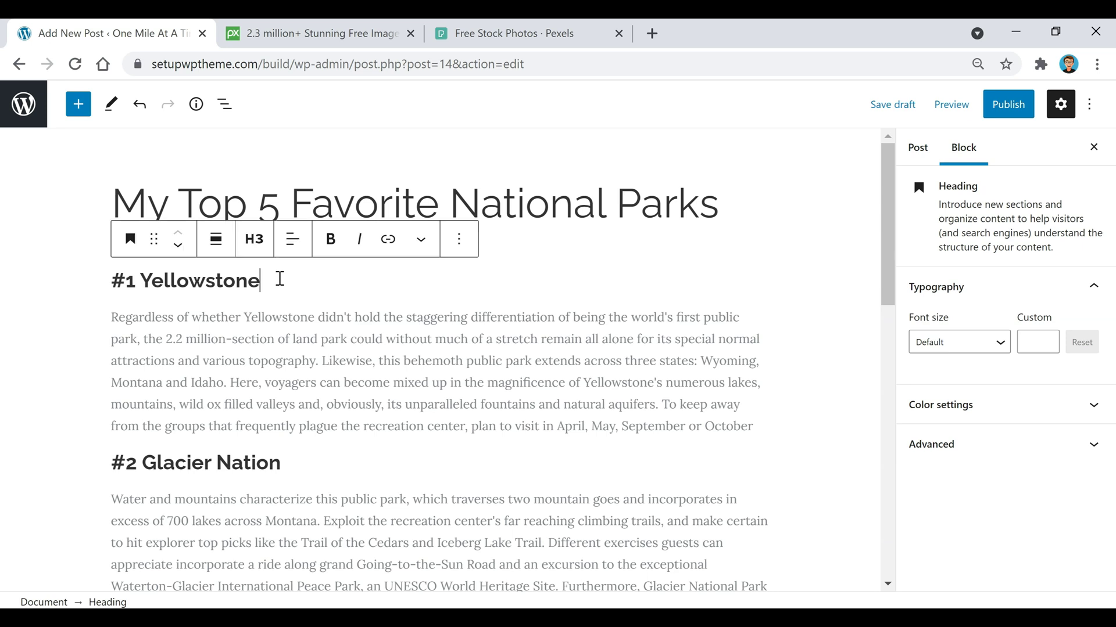
{"action": "key", "text": "Return"}
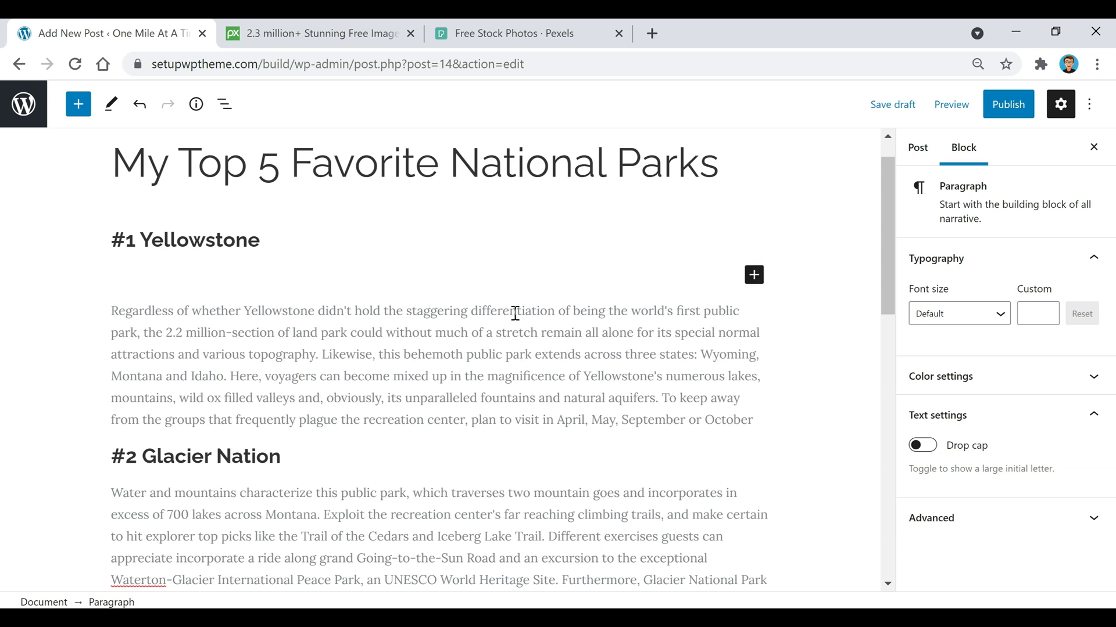
{"action": "mouse_move", "coordinate": [422, 450]}
{"action": "scroll", "coordinate": [422, 438], "scroll_direction": "down", "scroll_amount": 5}
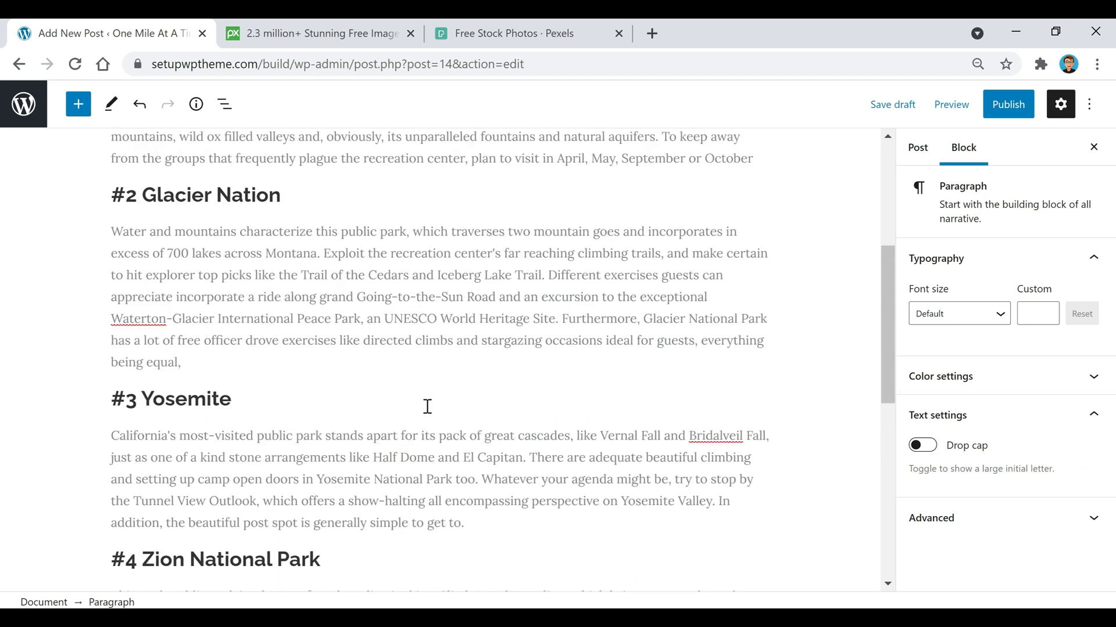
{"action": "scroll", "coordinate": [507, 403], "scroll_direction": "up", "scroll_amount": 5}
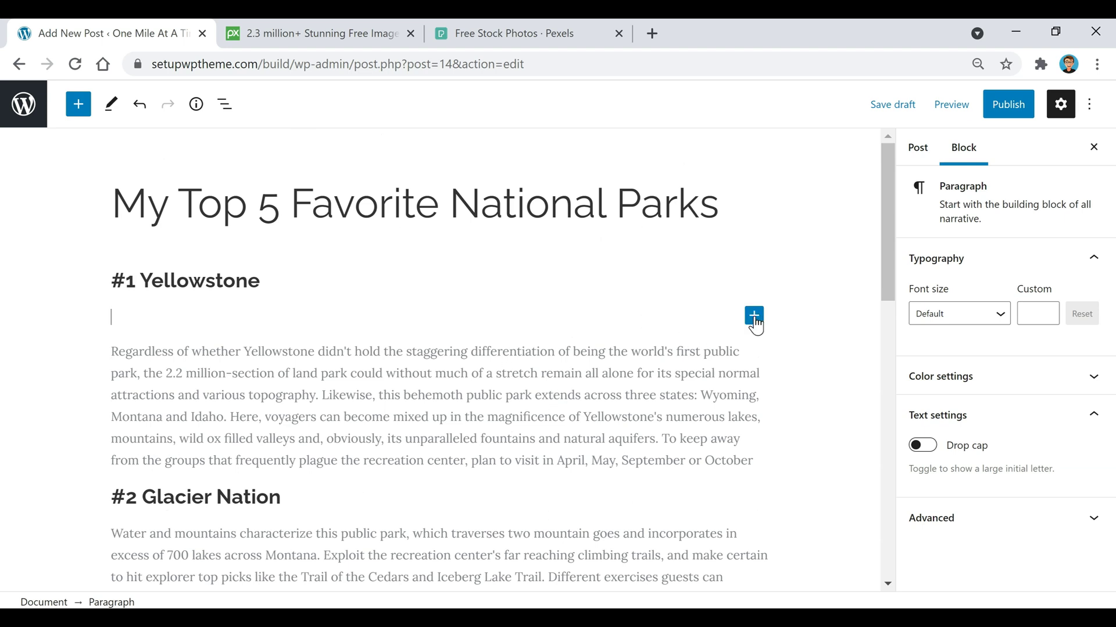
Insert a Spacer block in the empty line under "#1 Yellowstone" and set its height to 9 pixels
{"action": "left_click", "coordinate": [754, 320]}
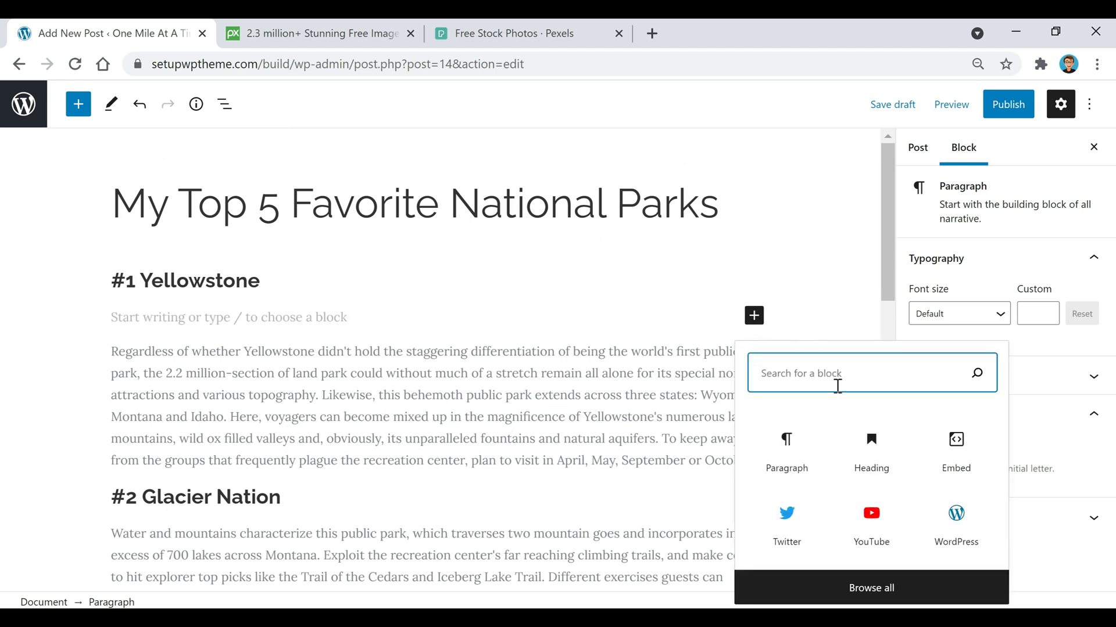
{"action": "type", "text": "spacer"}
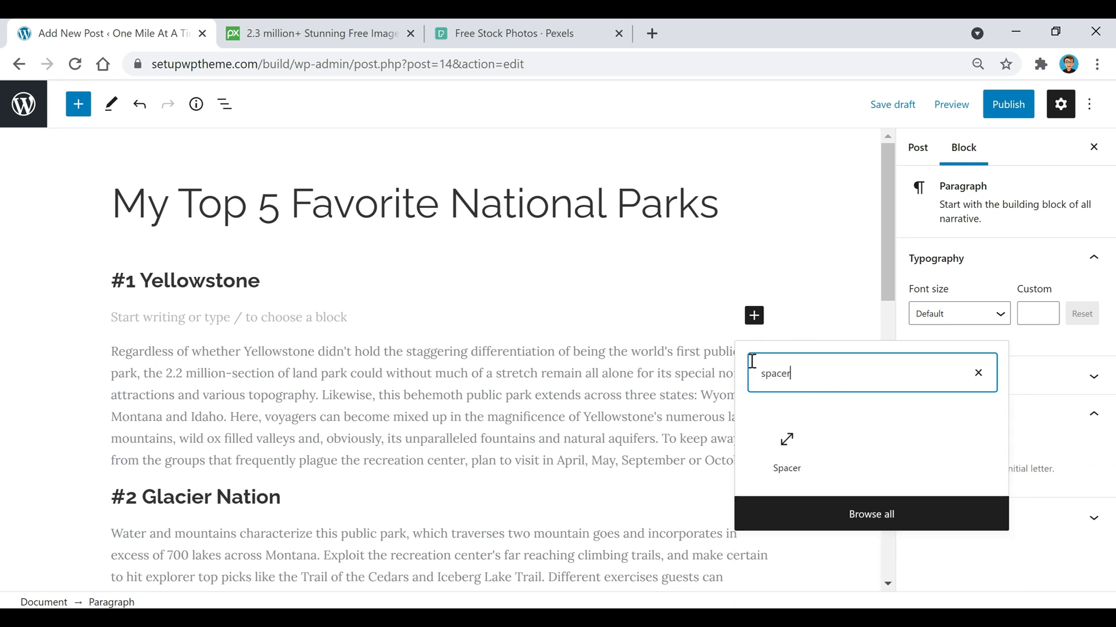
{"action": "left_click", "coordinate": [788, 459]}
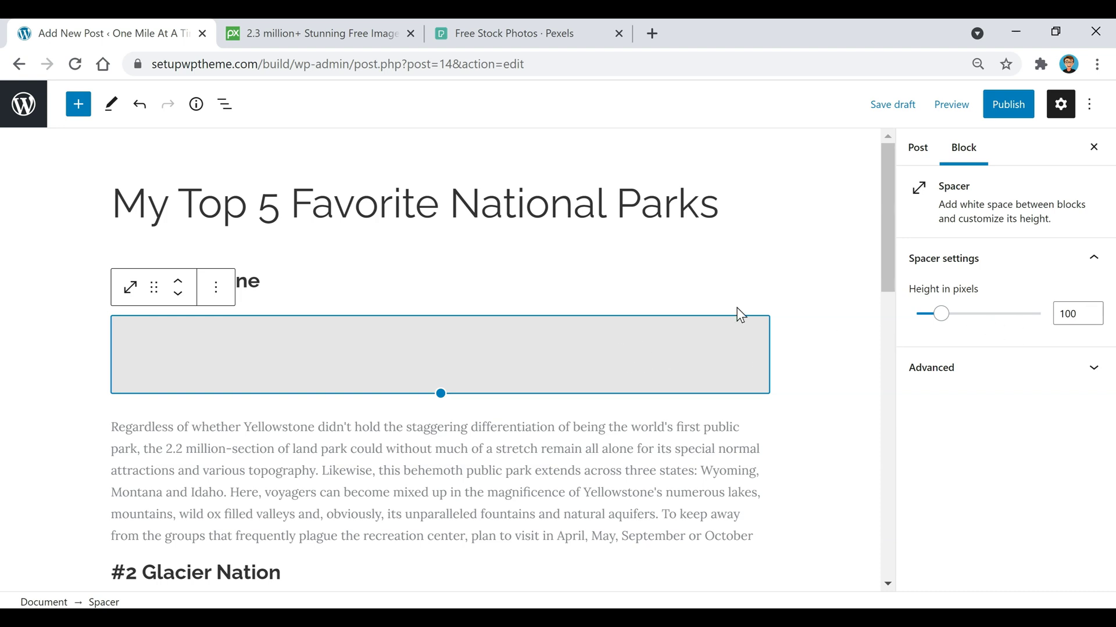
{"action": "double_click", "coordinate": [1076, 314]}
{"action": "type", "text": "9"}
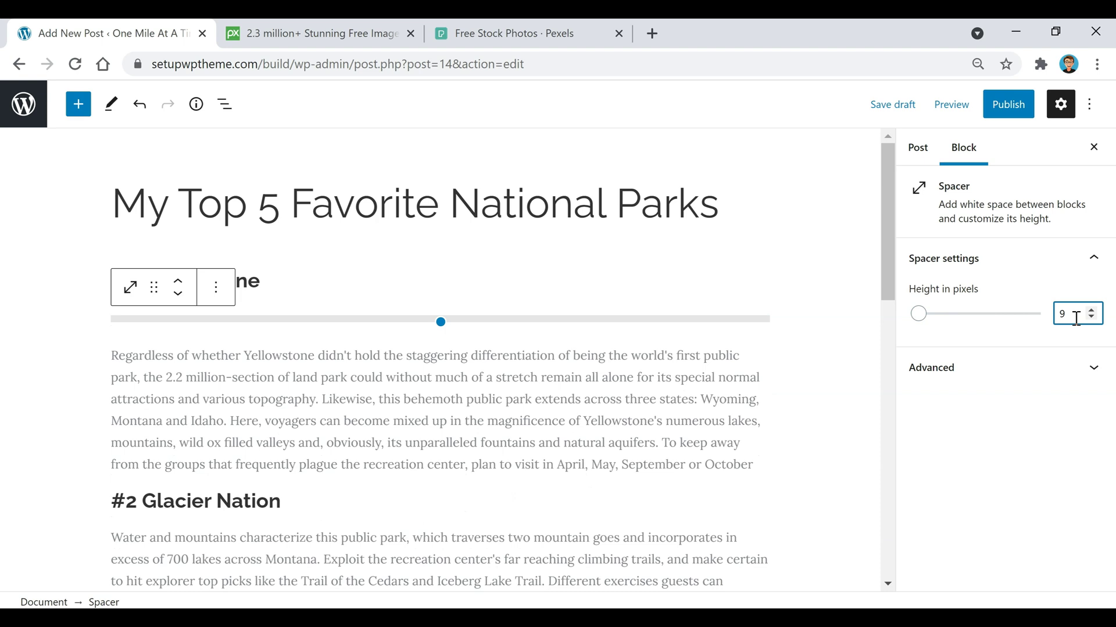
Set the height of the Spacer under the "#1 Yellowstone" heading to 10 pixels
{"action": "key", "text": "BackSpace"}
{"action": "type", "text": "10"}
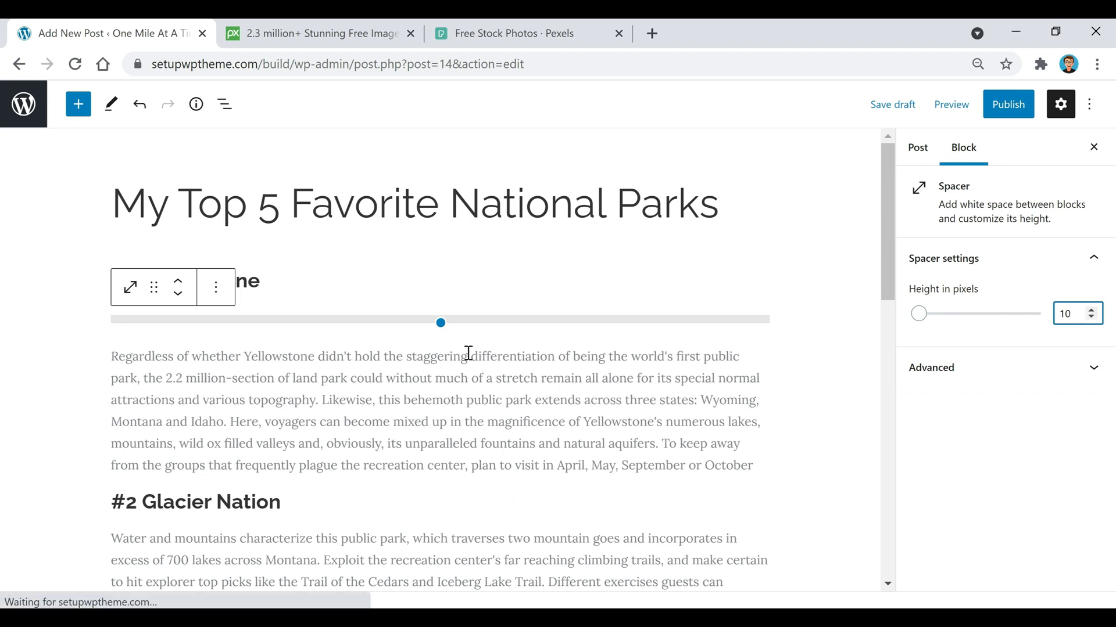
{"action": "left_click", "coordinate": [476, 386]}
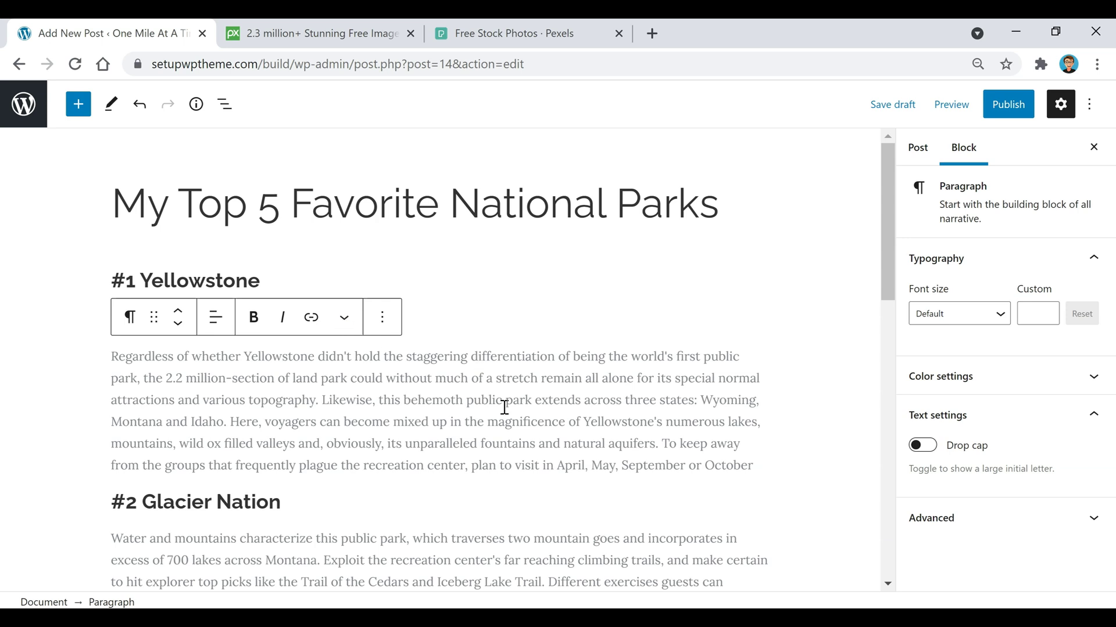
Insert a Spacer block between the Yellowstone text and the "#2 Glacier Nation" heading and set its height to 25 pixels
{"action": "left_click", "coordinate": [764, 450]}
{"action": "key", "text": "Return"}
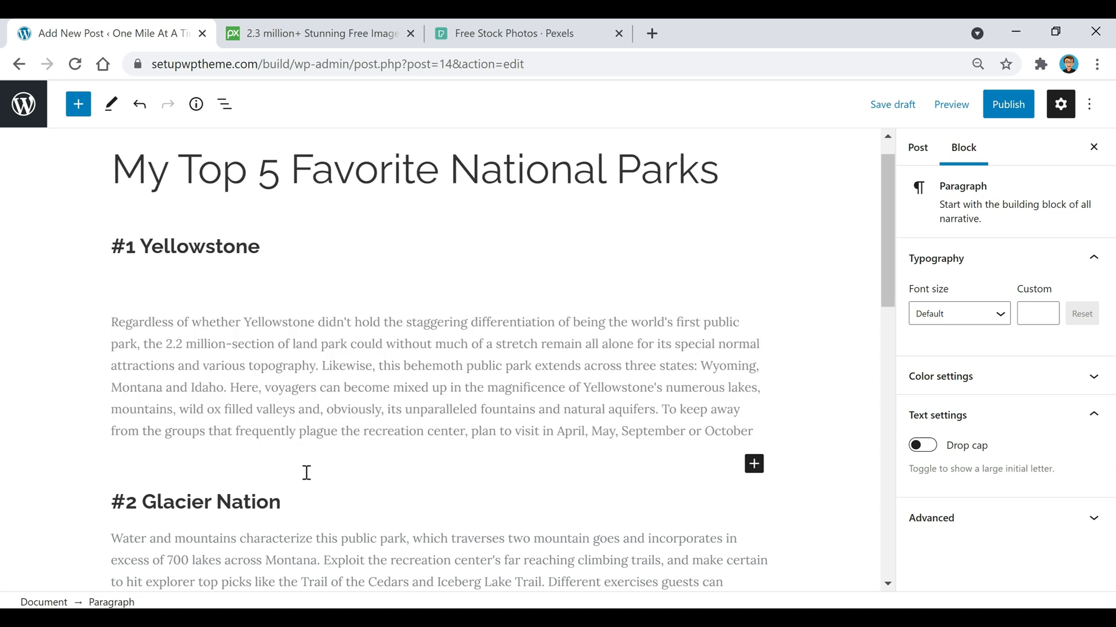
{"action": "left_click", "coordinate": [754, 463]}
{"action": "left_click", "coordinate": [981, 293]}
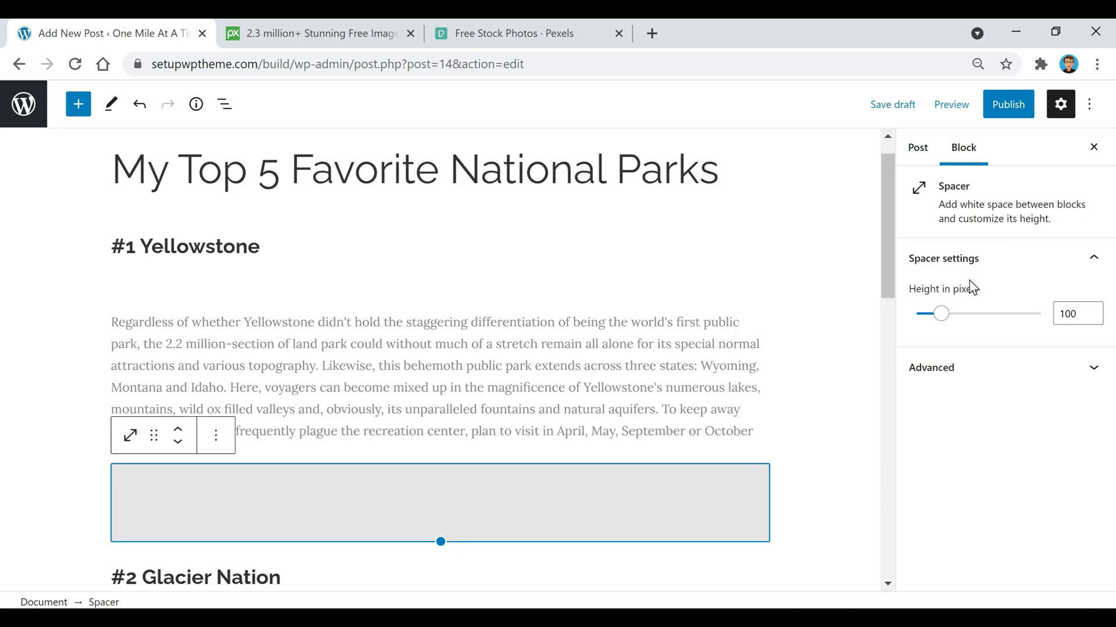
{"action": "left_click", "coordinate": [1082, 314]}
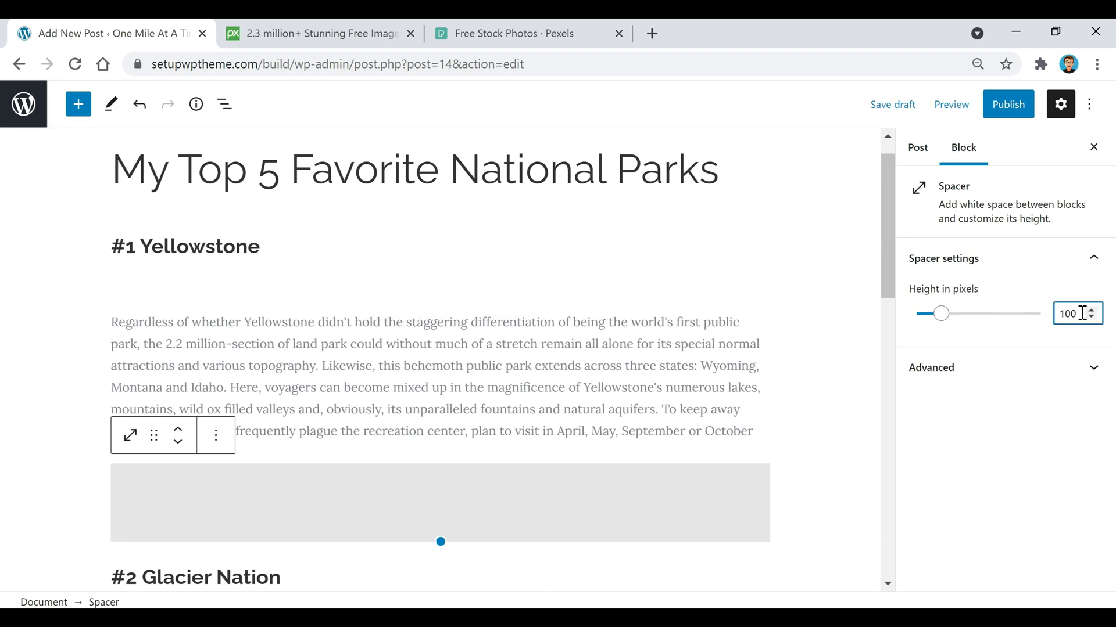
{"action": "left_click_drag", "start_coordinate": [1081, 314], "coordinate": [1040, 316]}
{"action": "type", "text": "25"}
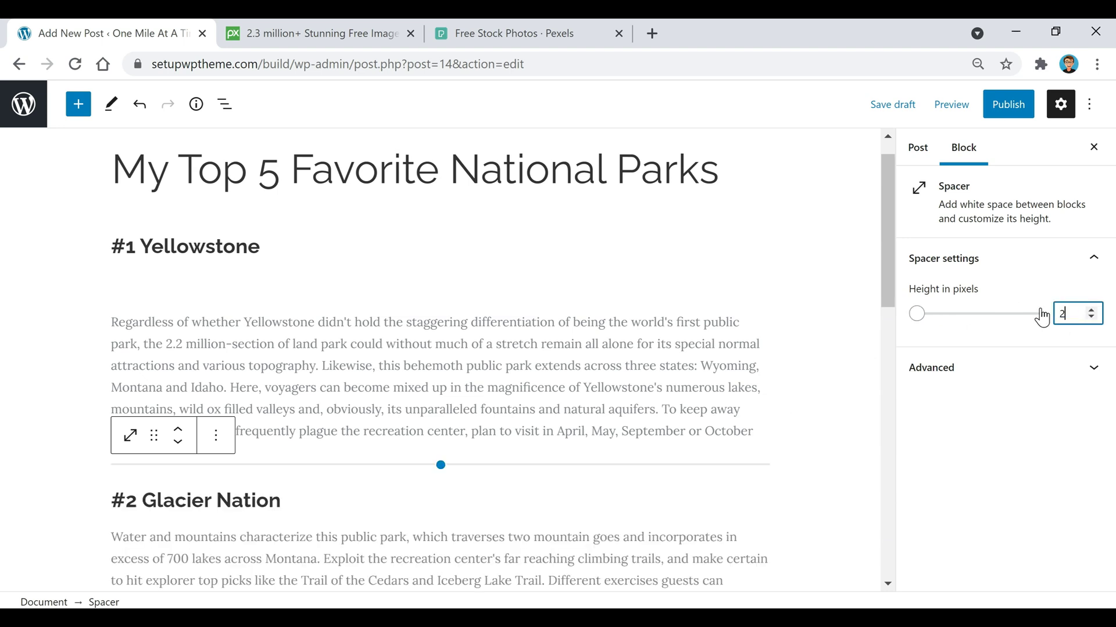
{"action": "left_click", "coordinate": [583, 340]}
{"action": "scroll", "coordinate": [581, 339], "scroll_direction": "down", "scroll_amount": 5}
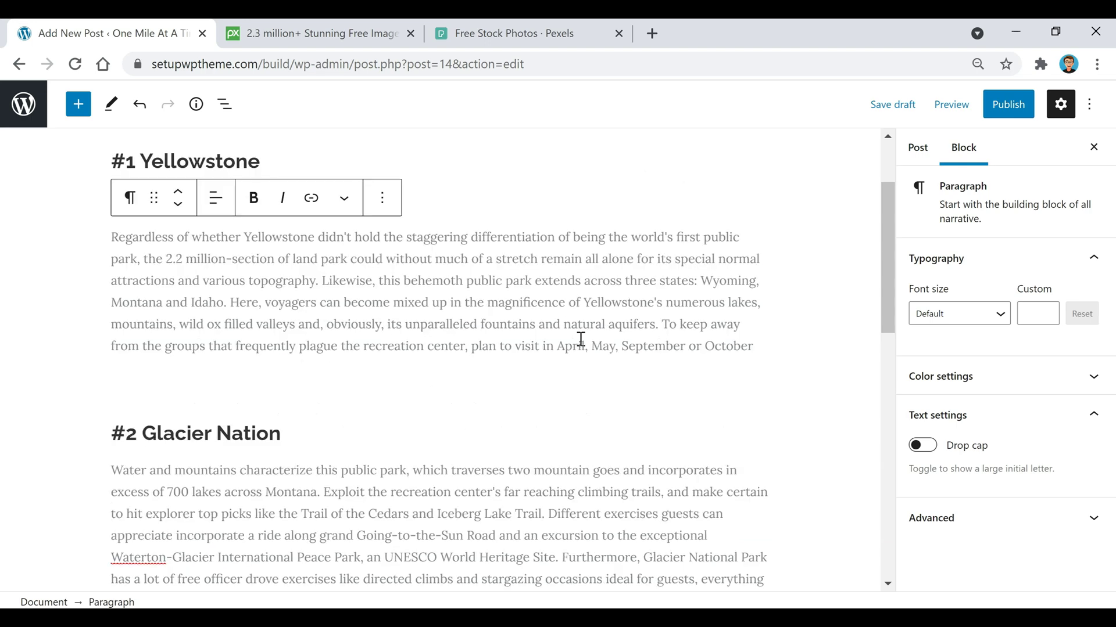
{"action": "scroll", "coordinate": [580, 340], "scroll_direction": "up", "scroll_amount": 5}
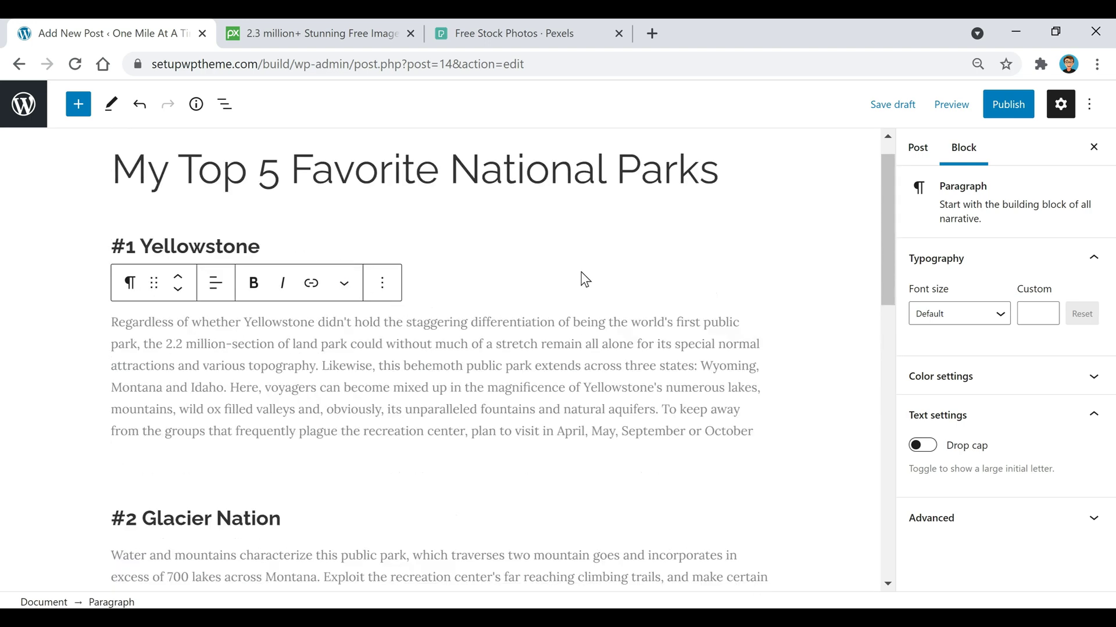
Insert a Spacer block directly under the "#2 Glacier Nation" heading and set its height to 10 pixels
{"action": "scroll", "coordinate": [490, 428], "scroll_direction": "down", "scroll_amount": 3}
{"action": "left_click", "coordinate": [317, 343]}
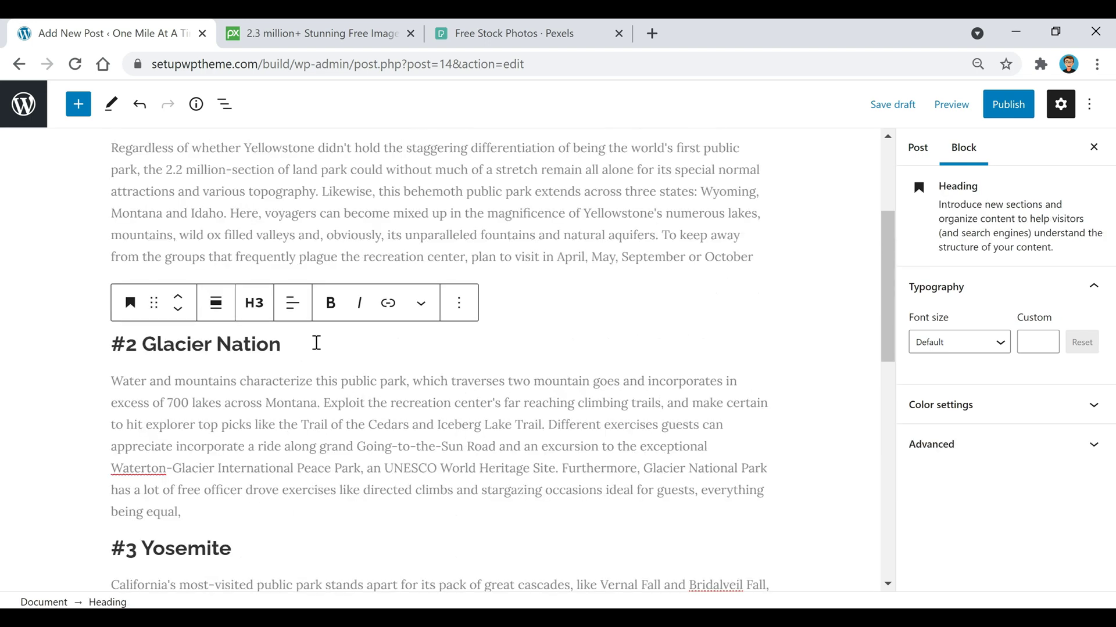
{"action": "key", "text": "Return"}
{"action": "left_click", "coordinate": [753, 339]}
{"action": "left_click", "coordinate": [956, 474]}
{"action": "left_click", "coordinate": [1078, 313]}
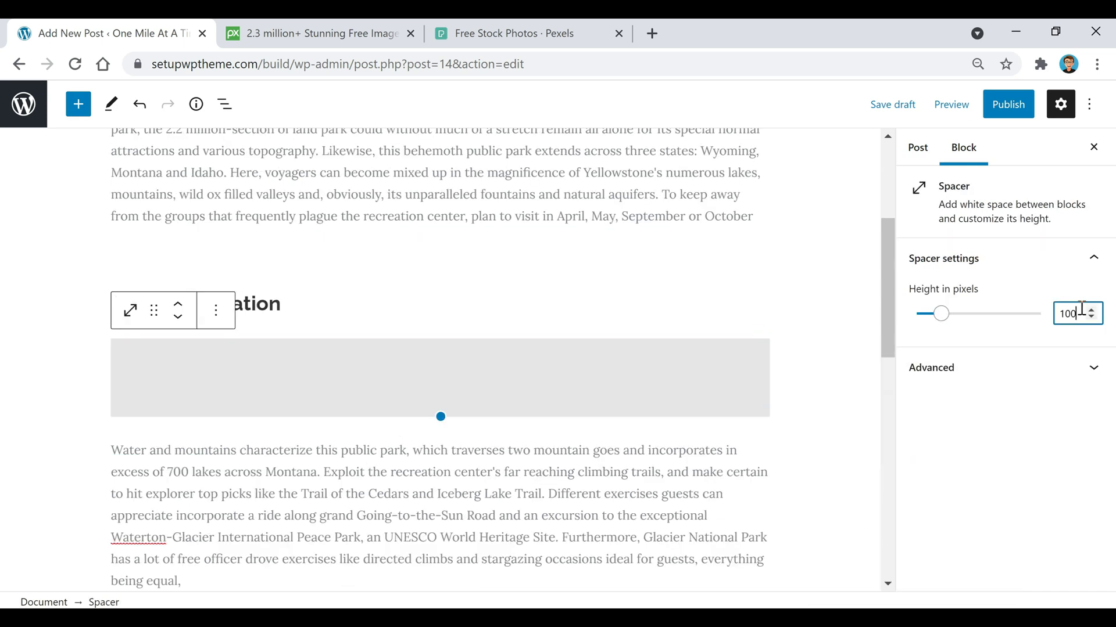
{"action": "key", "text": "BackSpace"}
Insert a Spacer block between the Glacier text and the "#3 Yosemite" heading and set its height to 25 pixels
{"action": "scroll", "coordinate": [577, 373], "scroll_direction": "down", "scroll_amount": 3}
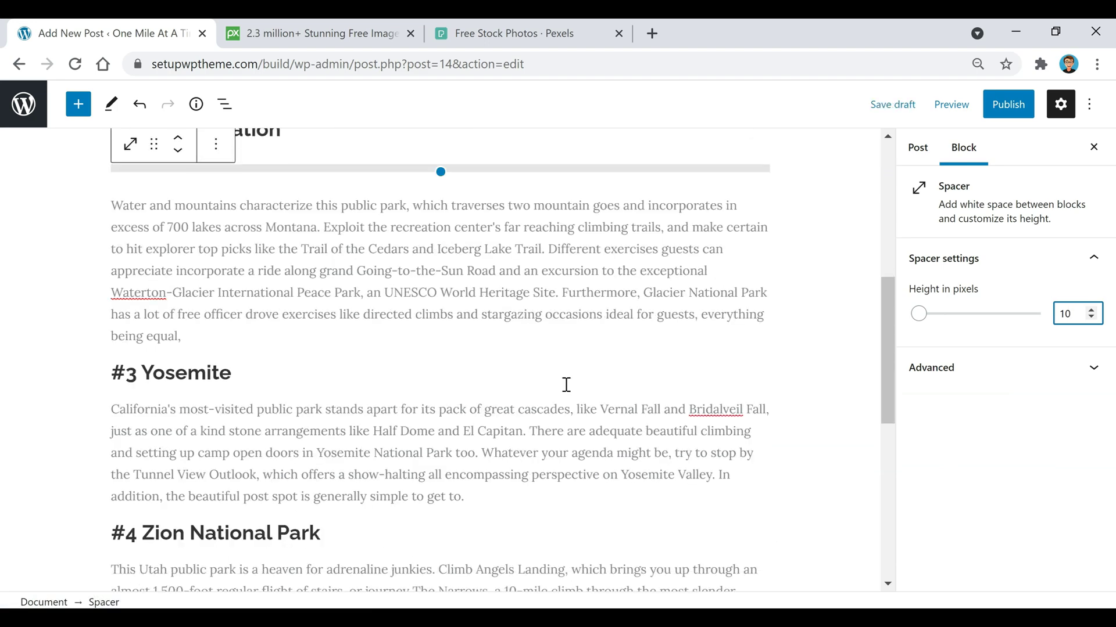
{"action": "left_click", "coordinate": [254, 336]}
{"action": "key", "text": "Return"}
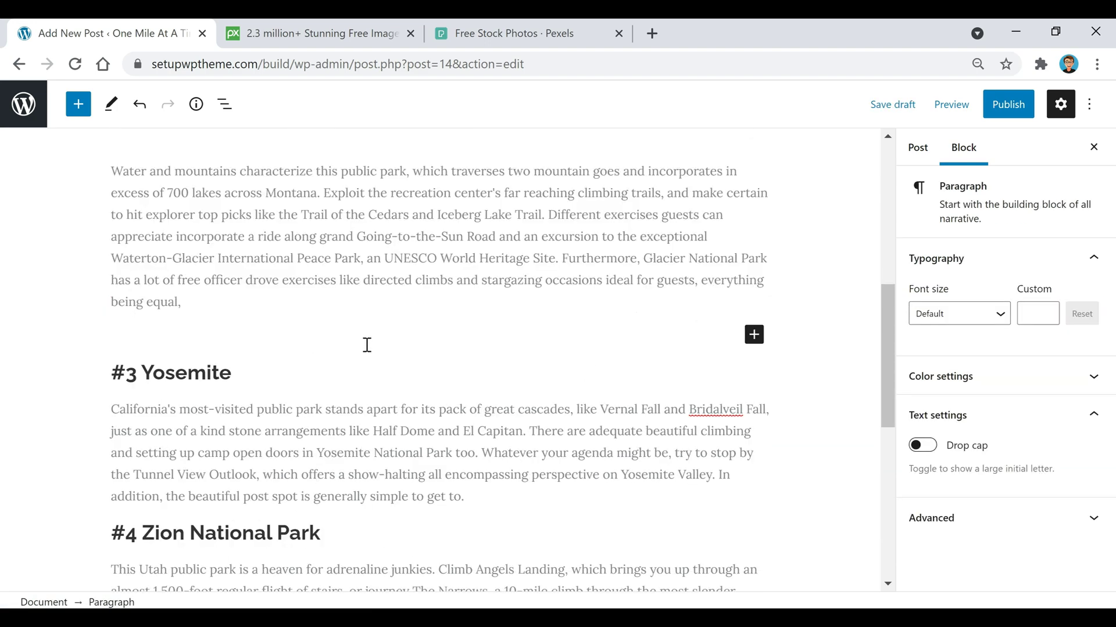
{"action": "left_click", "coordinate": [753, 335]}
{"action": "double_click", "coordinate": [1069, 314]}
{"action": "type", "text": "25"}
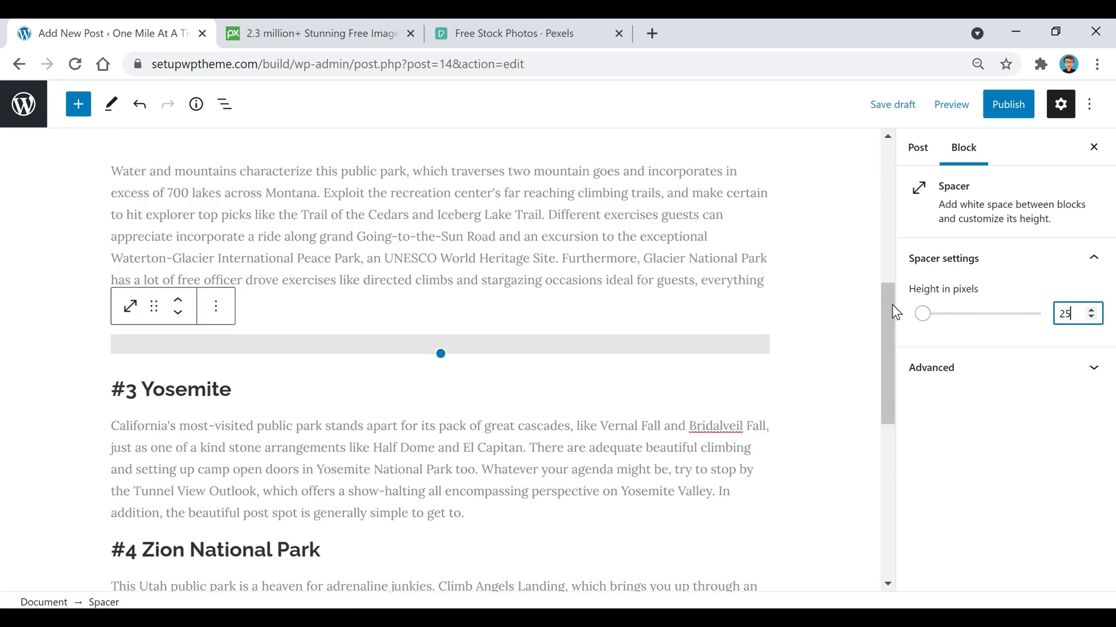
{"action": "left_click", "coordinate": [618, 260]}
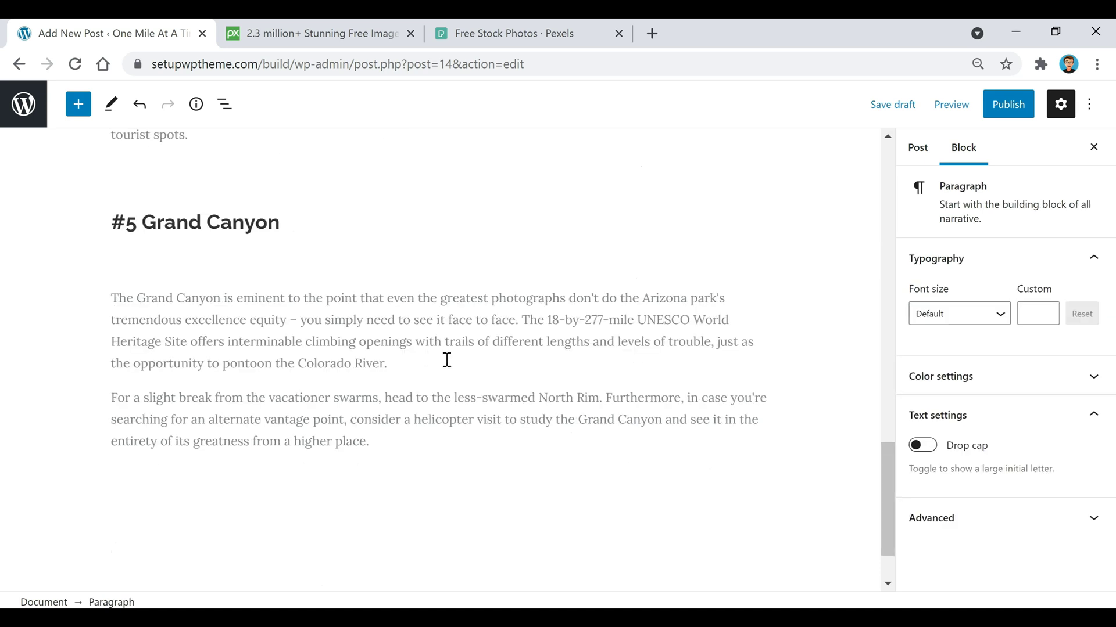
Save the formatted national parks post as a draft
{"action": "scroll", "coordinate": [550, 423], "scroll_direction": "up", "scroll_amount": 13}
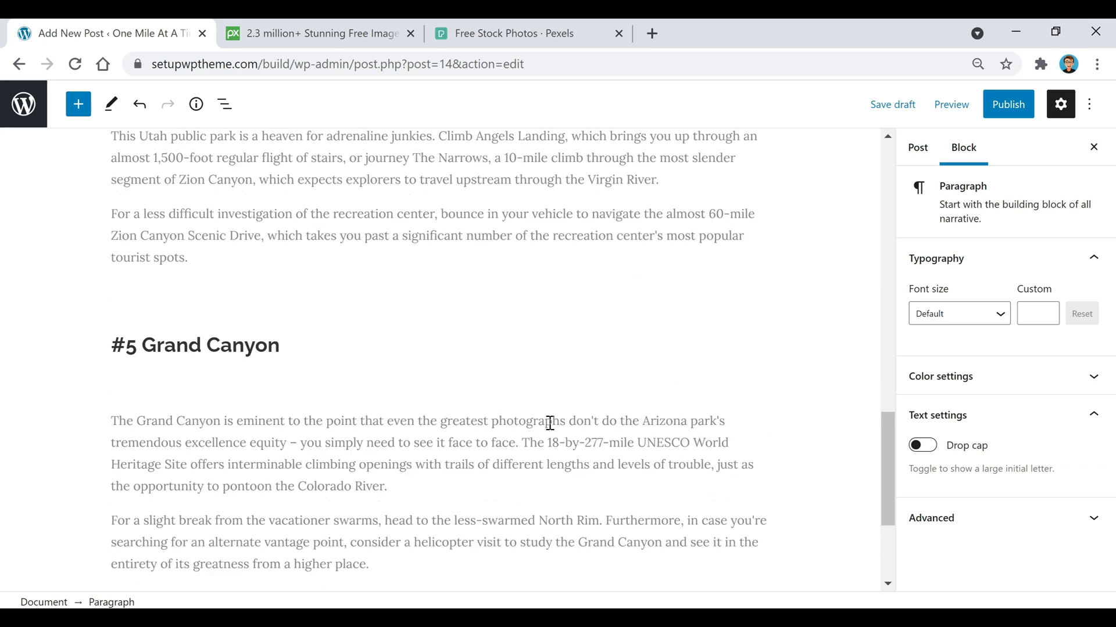
{"action": "scroll", "coordinate": [539, 439], "scroll_direction": "up", "scroll_amount": 10}
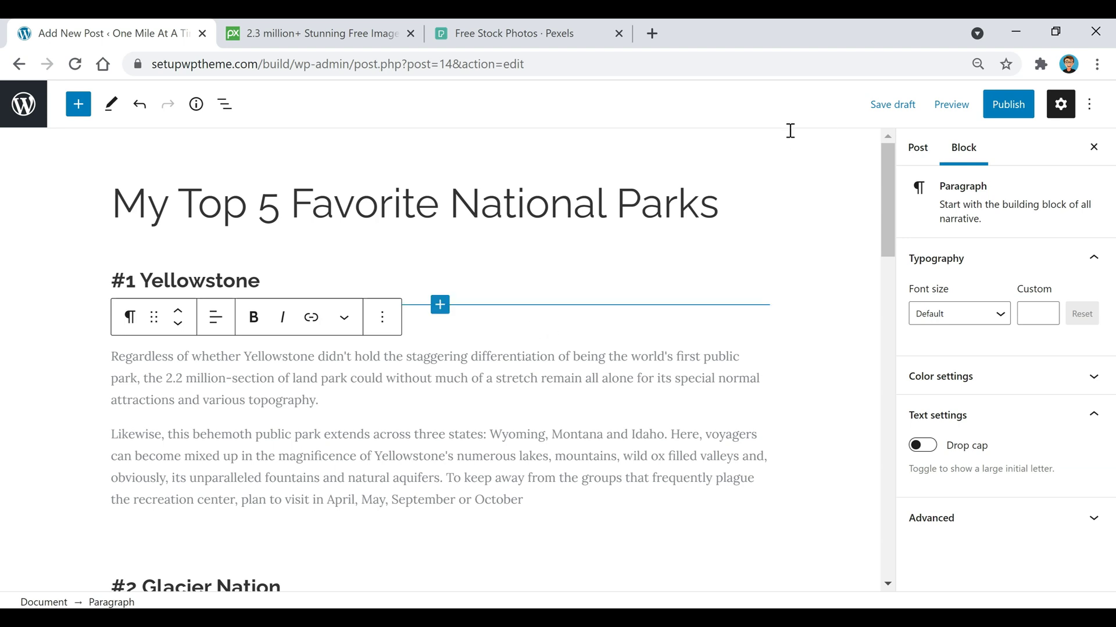
{"action": "left_click", "coordinate": [900, 104]}
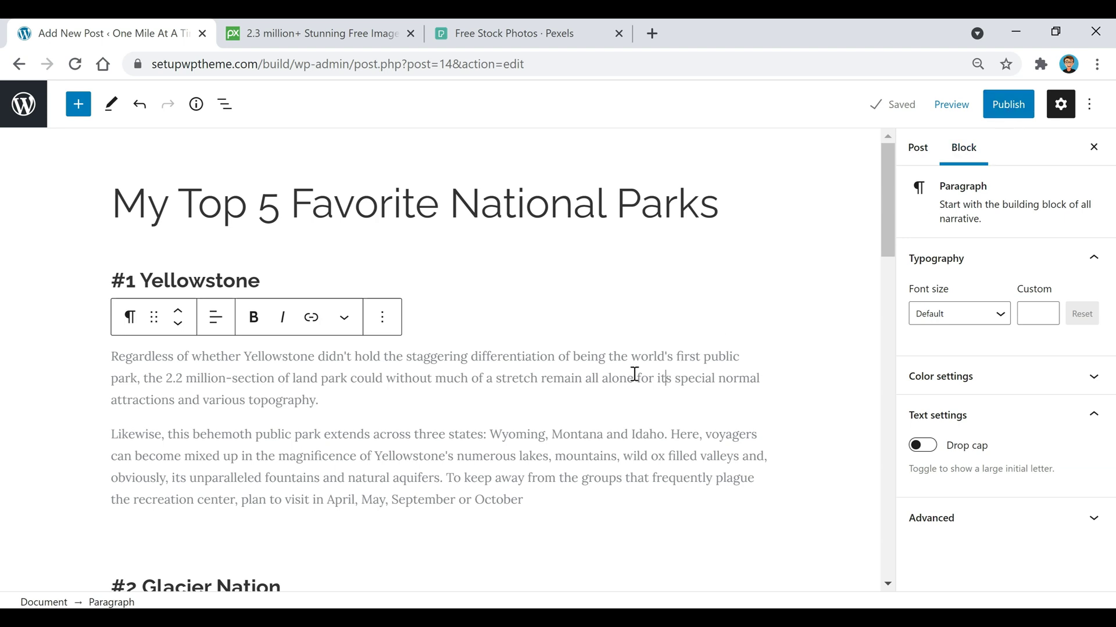
View the Pixabay and Pexels home pages as sources of free images, then return to the post editor
{"action": "left_click", "coordinate": [330, 33]}
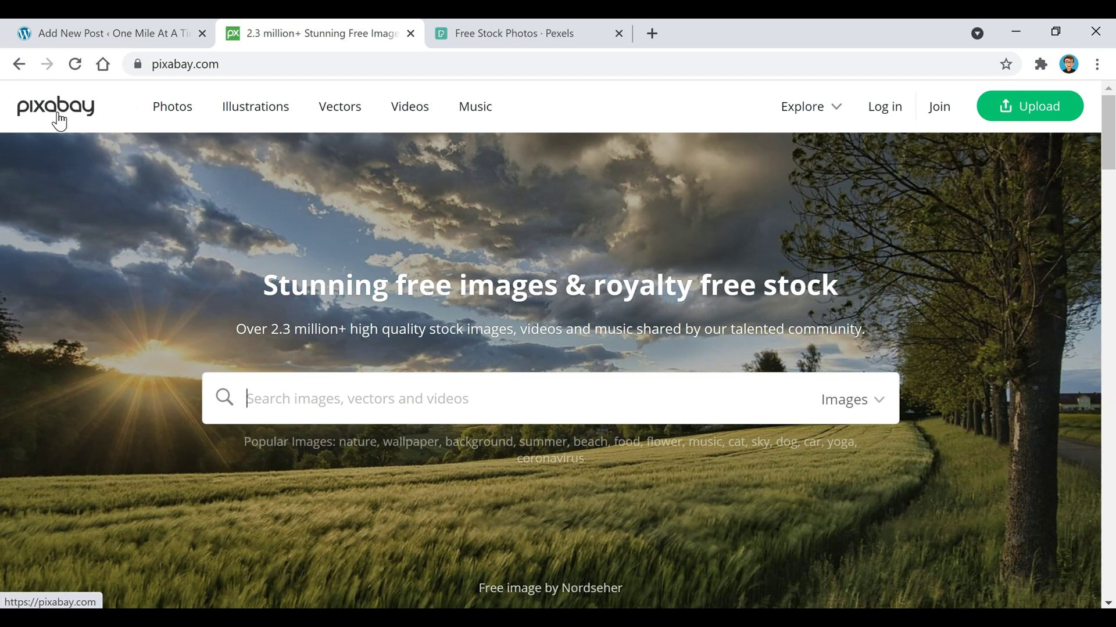
{"action": "left_click", "coordinate": [523, 39]}
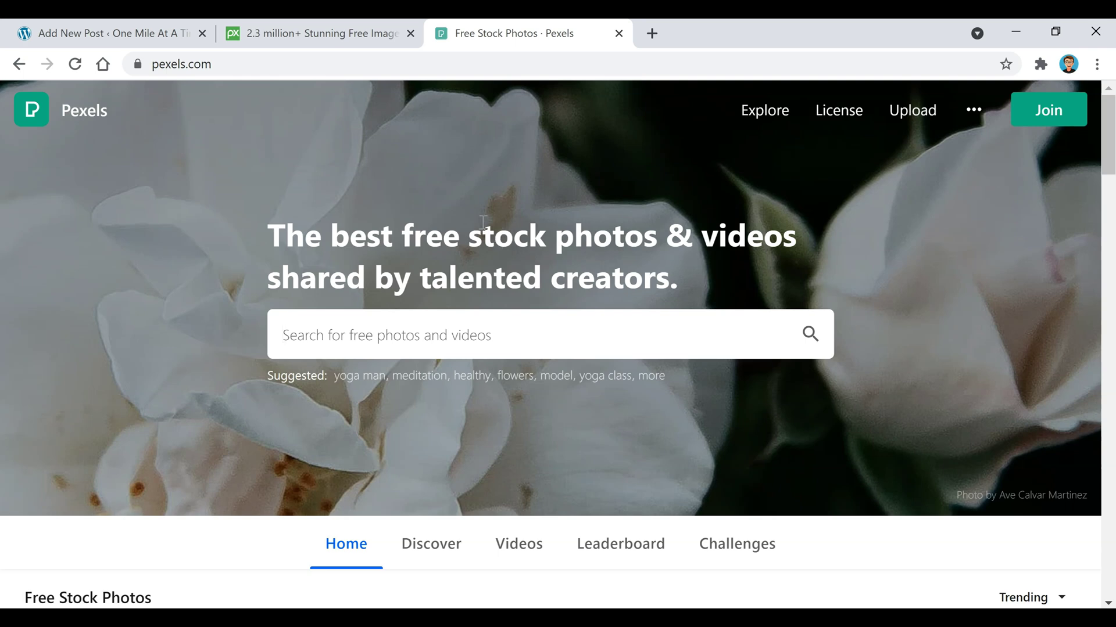
{"action": "left_click", "coordinate": [141, 37]}
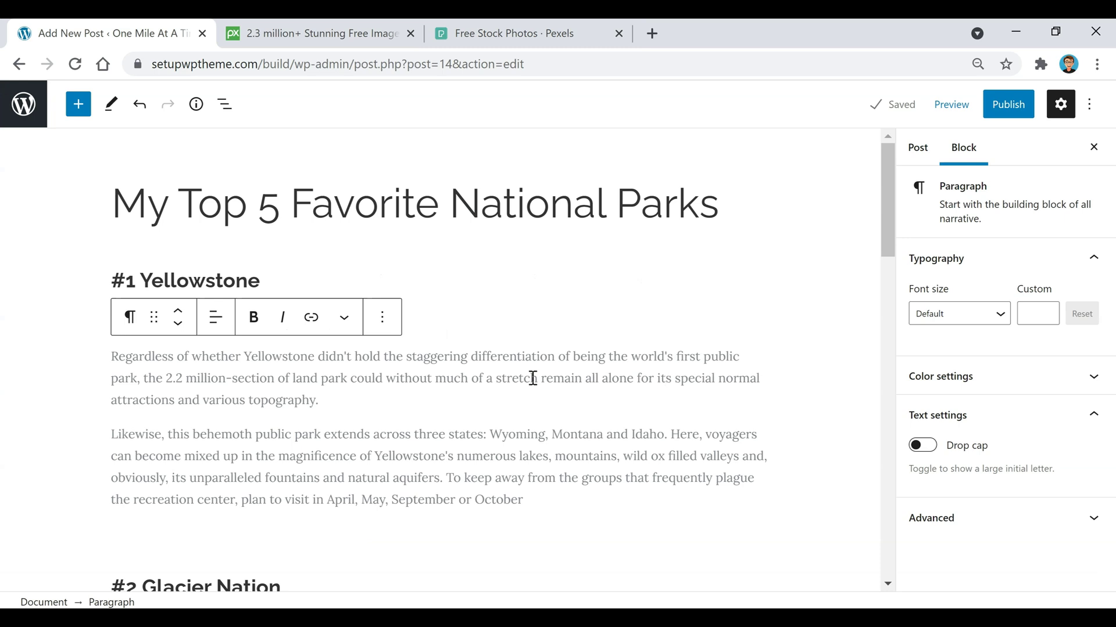
Insert an empty Image block after the last Yellowstone paragraph
{"action": "scroll", "coordinate": [552, 374], "scroll_direction": "down", "scroll_amount": 2}
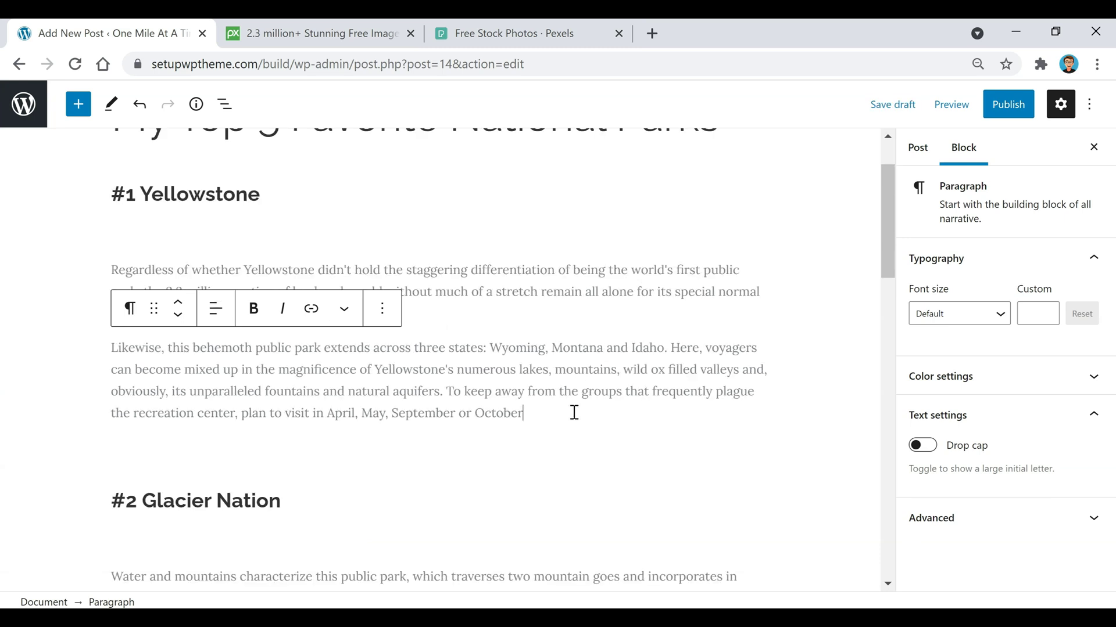
{"action": "key", "text": "Return"}
{"action": "left_click", "coordinate": [753, 411]}
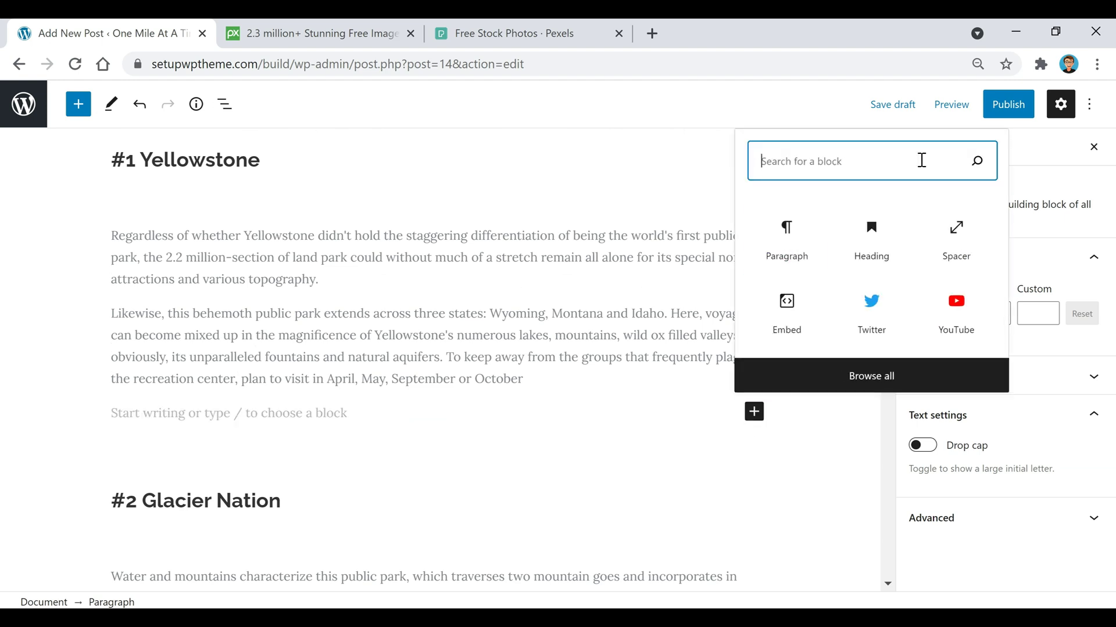
{"action": "type", "text": "image"}
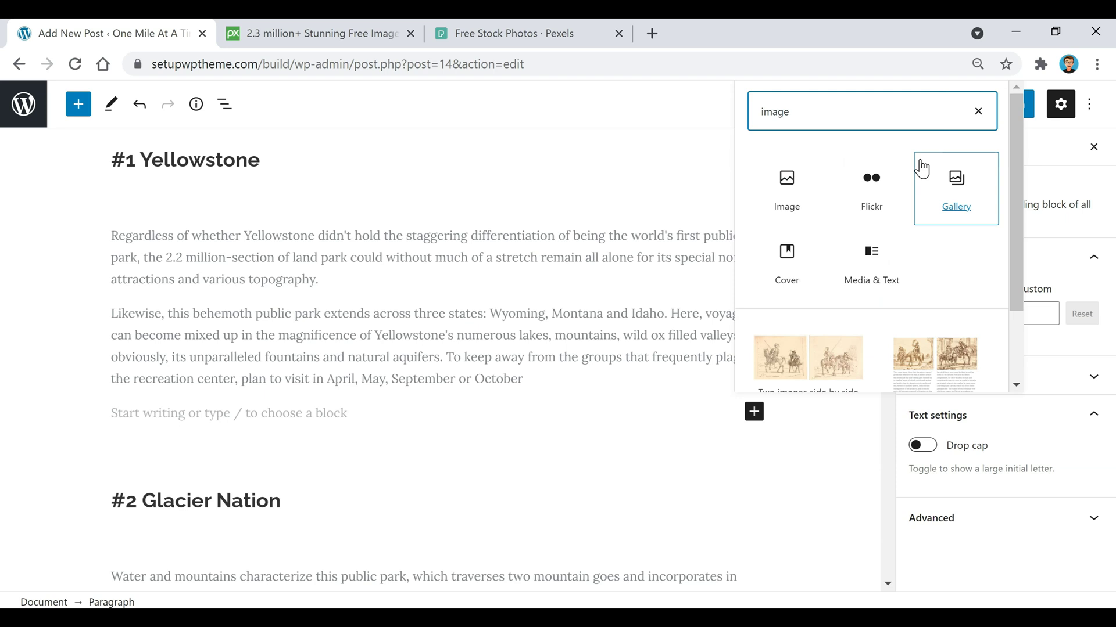
{"action": "left_click", "coordinate": [787, 182]}
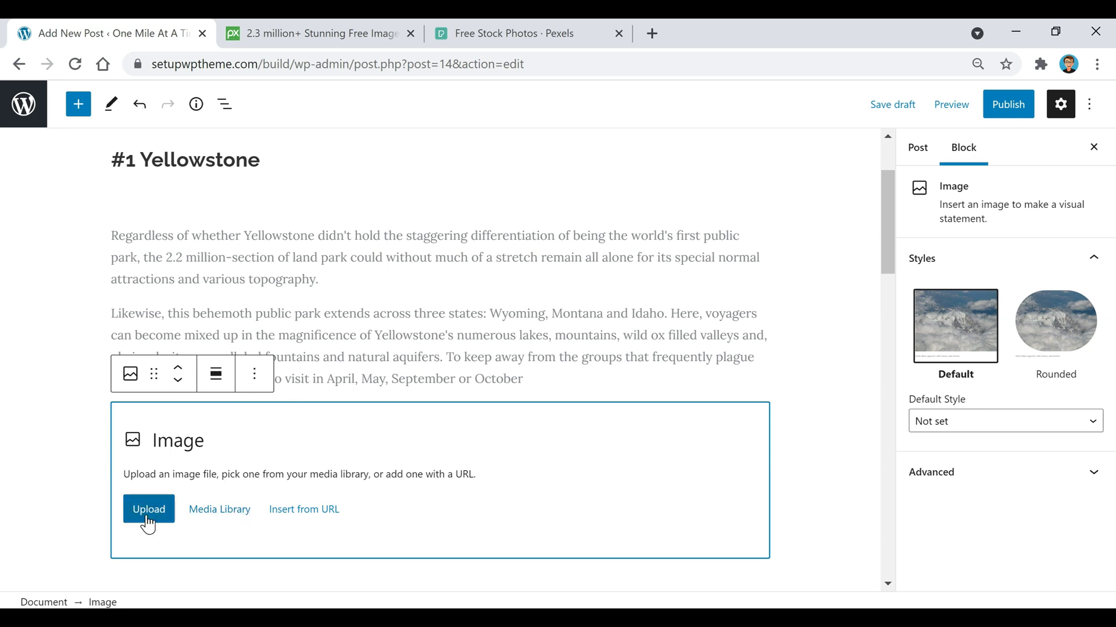
Open the site's admin area in a new browser tab and go to the Media Library
{"action": "right_click", "coordinate": [28, 102]}
{"action": "key", "text": "Escape"}
{"action": "left_click", "coordinate": [299, 36]}
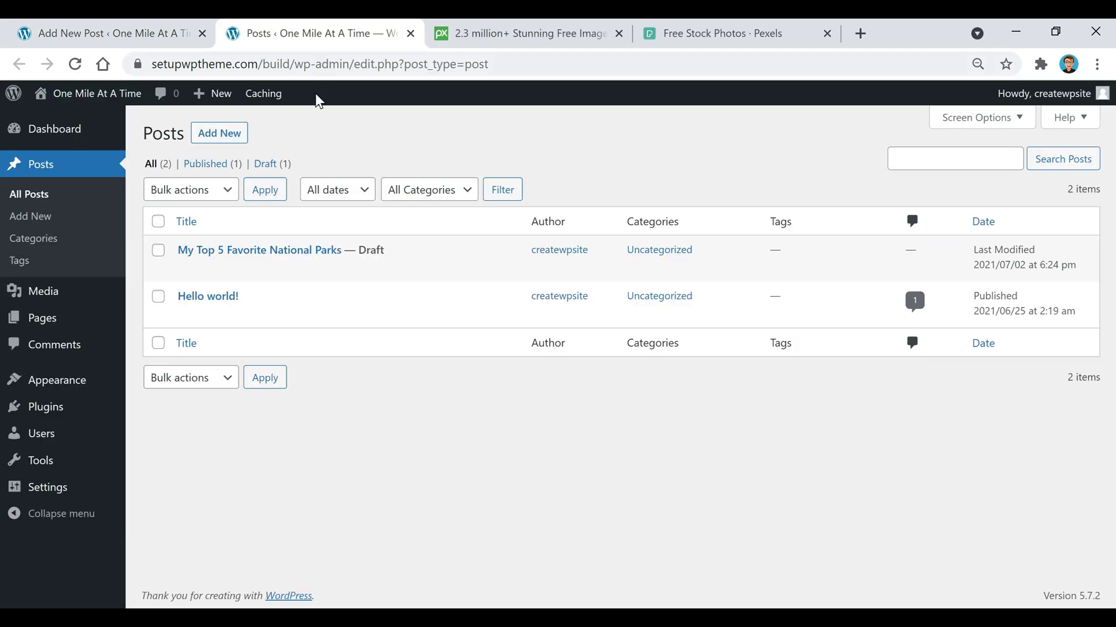
{"action": "mouse_move", "coordinate": [40, 291]}
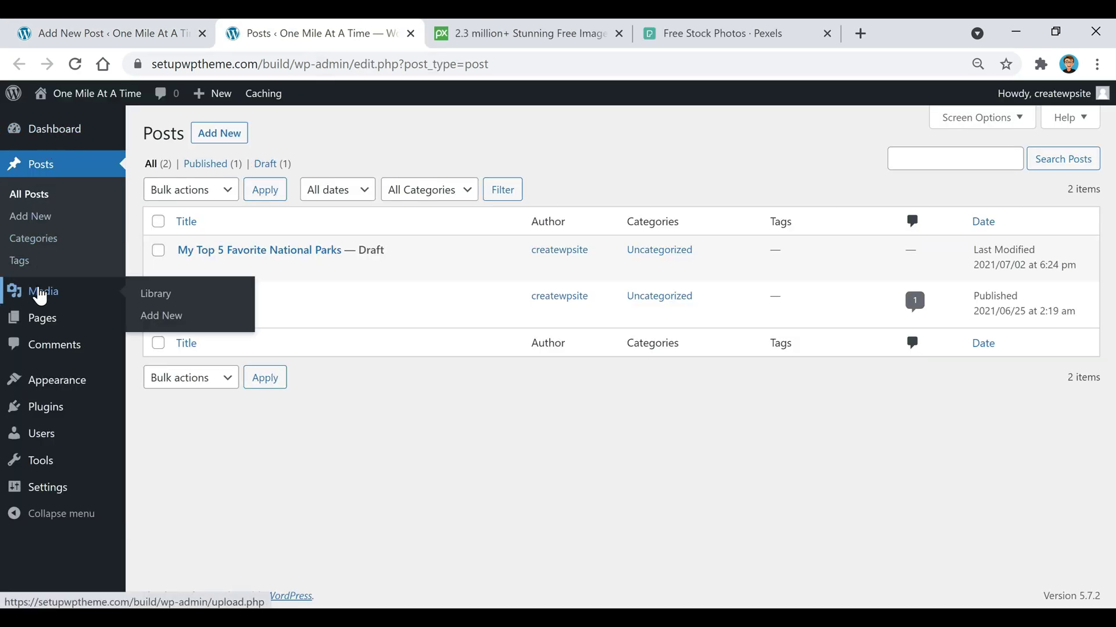
{"action": "left_click", "coordinate": [157, 296]}
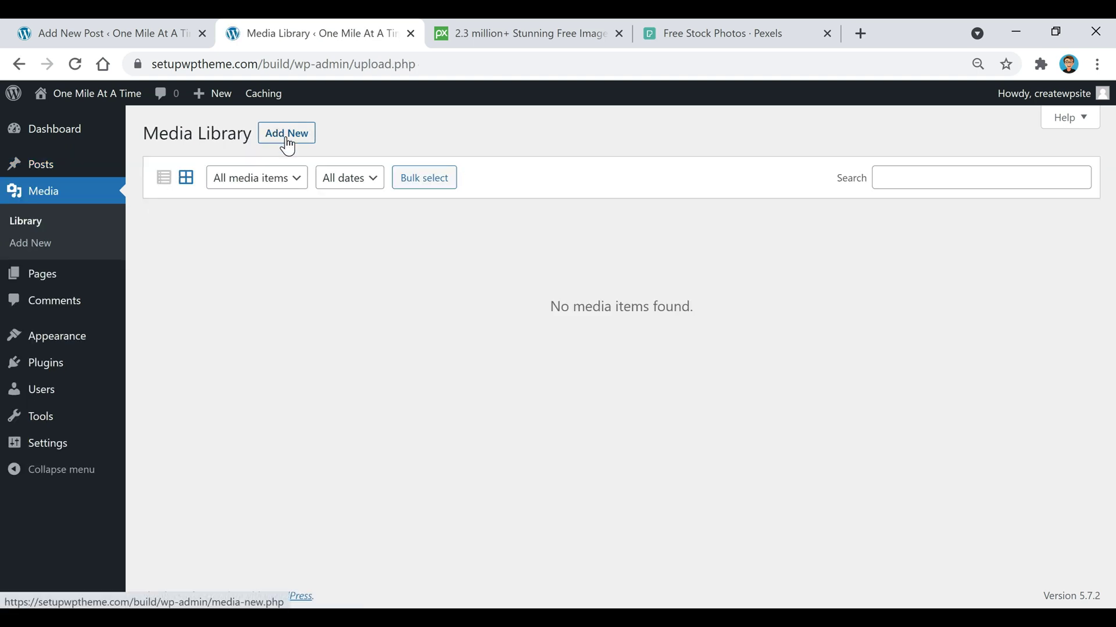
Upload the grand canyon, zion national park, yosemite, glacier nation and yellowstone images from the Downloads folder to the Media Library
{"action": "left_click", "coordinate": [287, 145]}
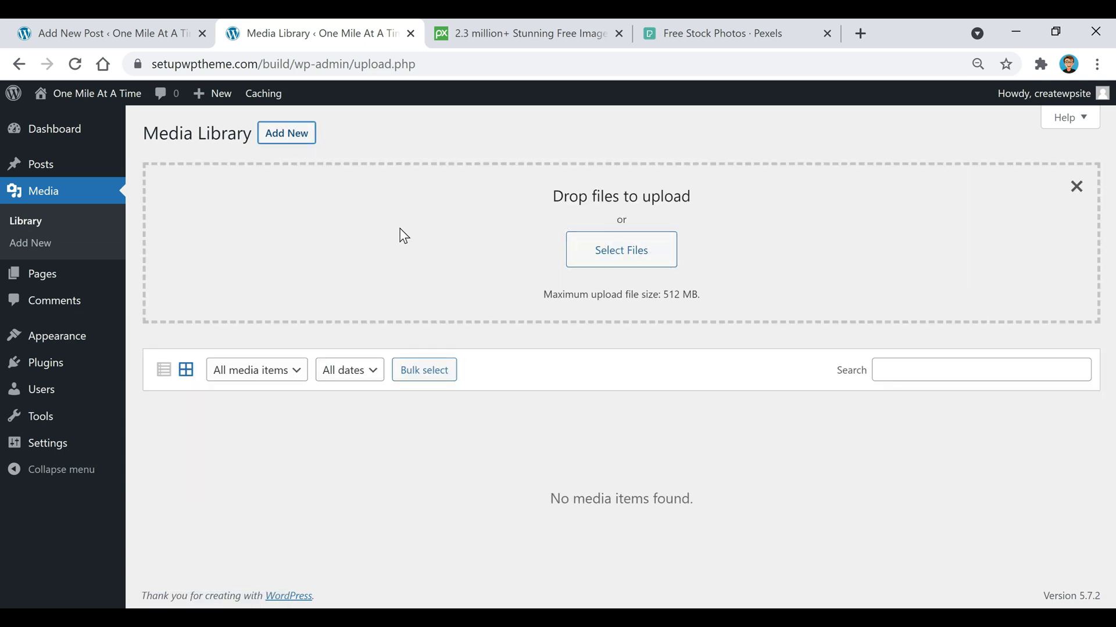
{"action": "left_click", "coordinate": [613, 249]}
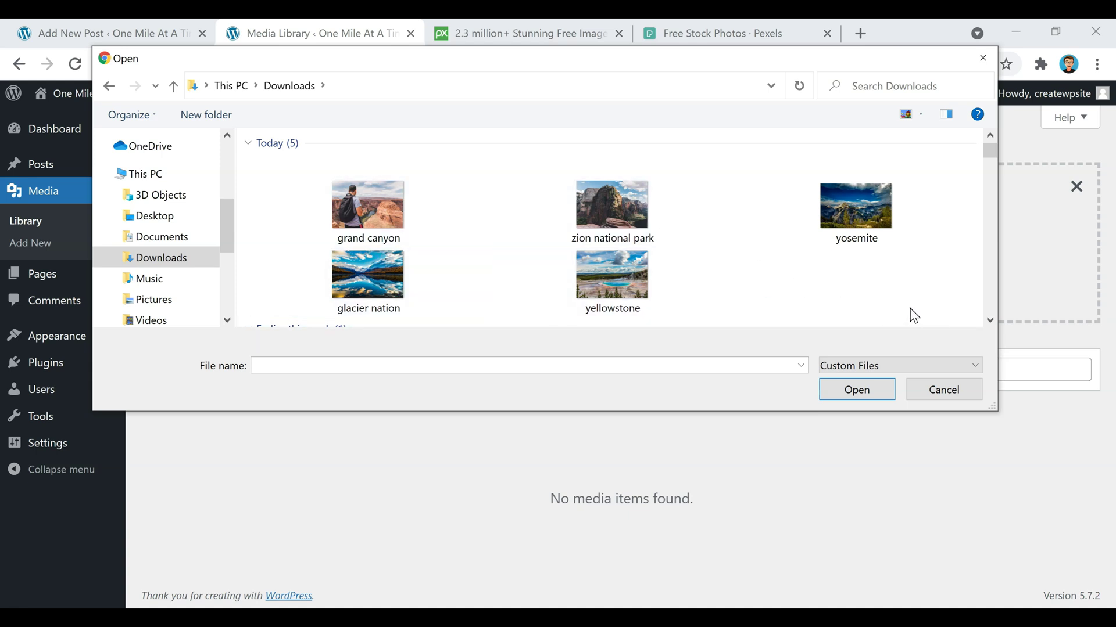
{"action": "left_click_drag", "start_coordinate": [941, 316], "coordinate": [332, 208]}
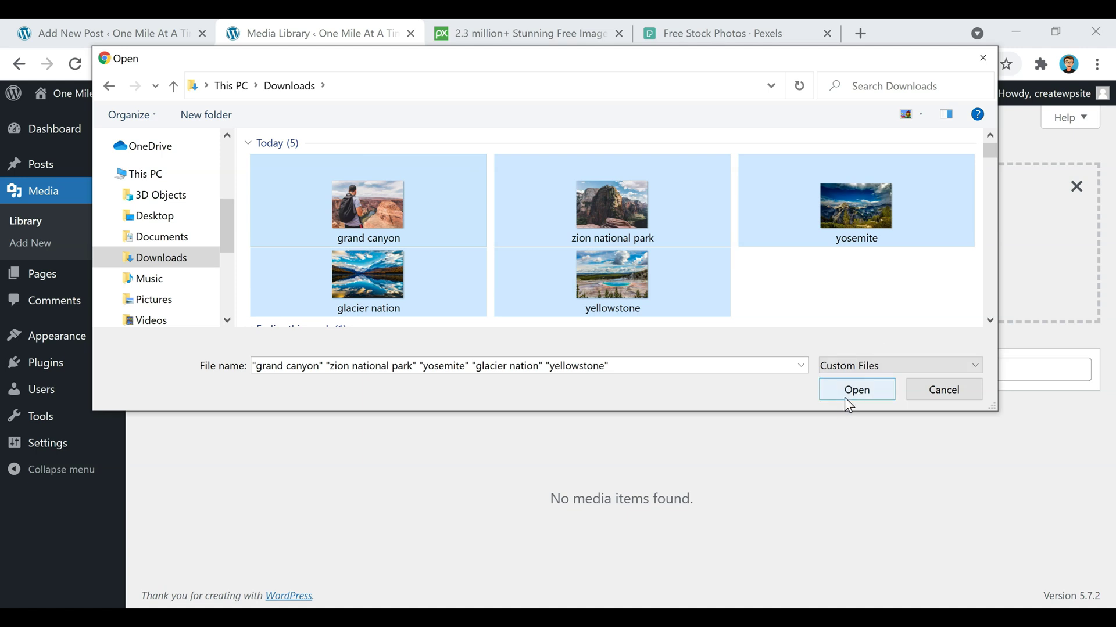
{"action": "left_click", "coordinate": [859, 394]}
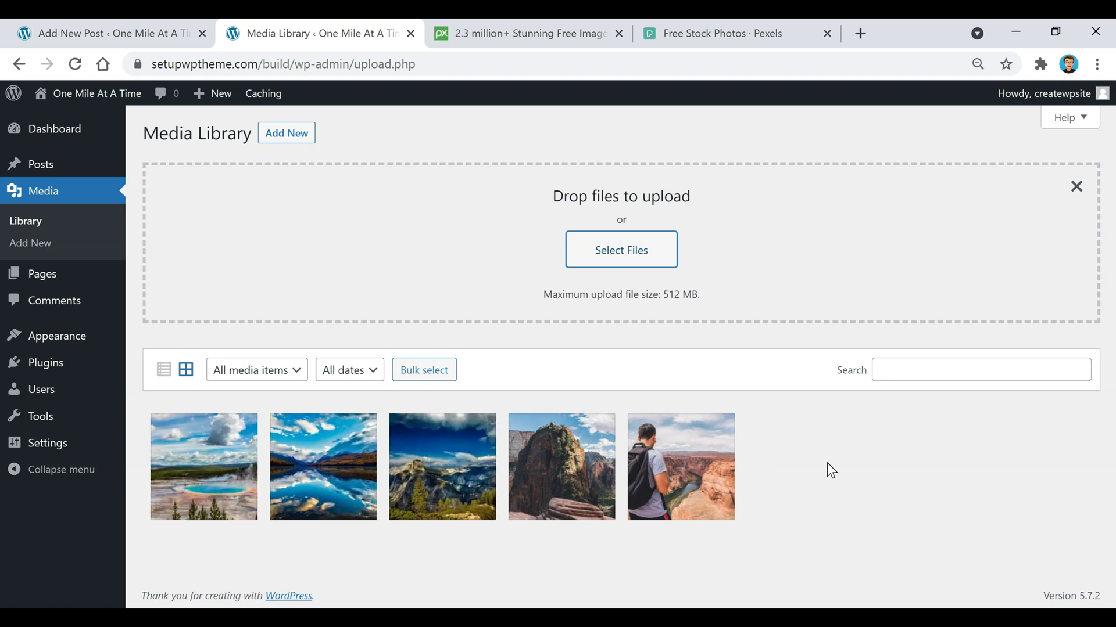
Switch back to the post editor, save the draft and reload the page
{"action": "left_click", "coordinate": [145, 39]}
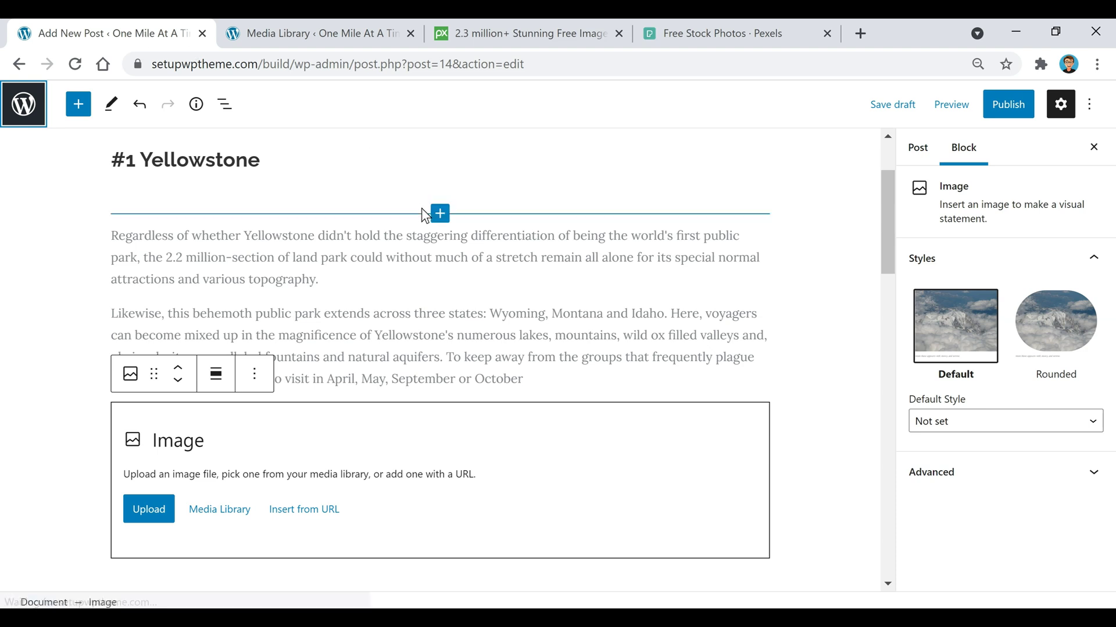
{"action": "left_click", "coordinate": [895, 106]}
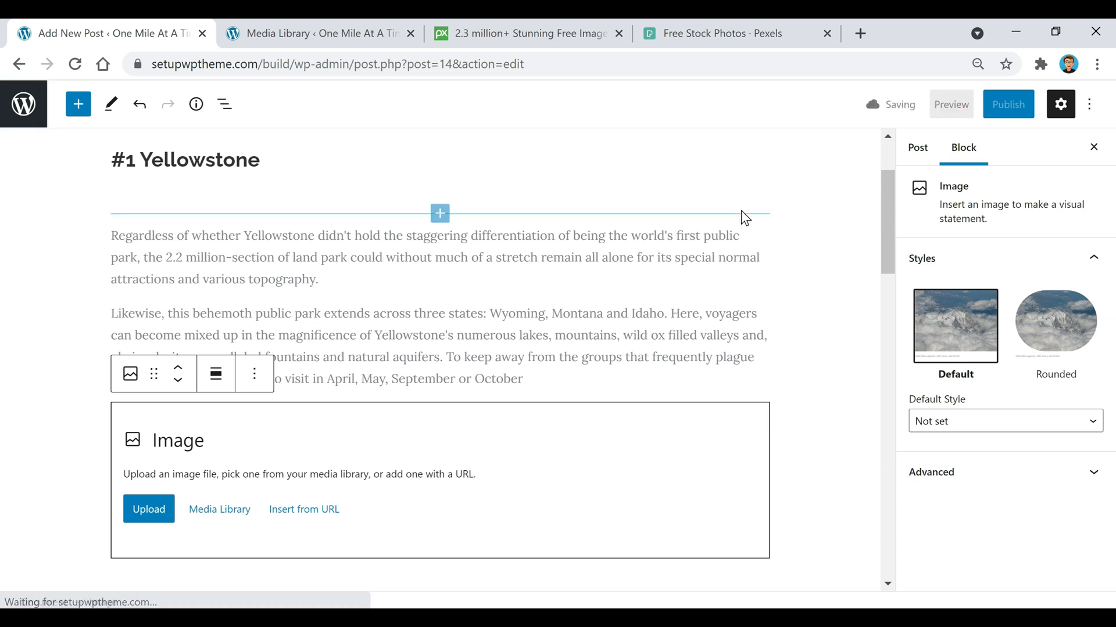
{"action": "left_click", "coordinate": [76, 64]}
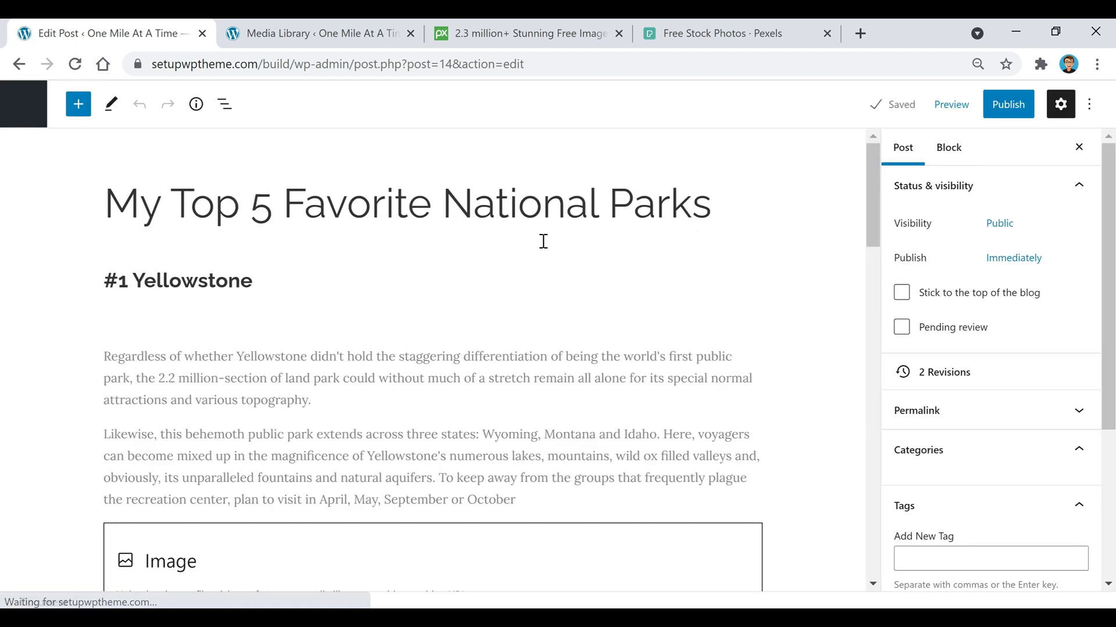
{"action": "scroll", "coordinate": [511, 273], "scroll_direction": "down", "scroll_amount": 3}
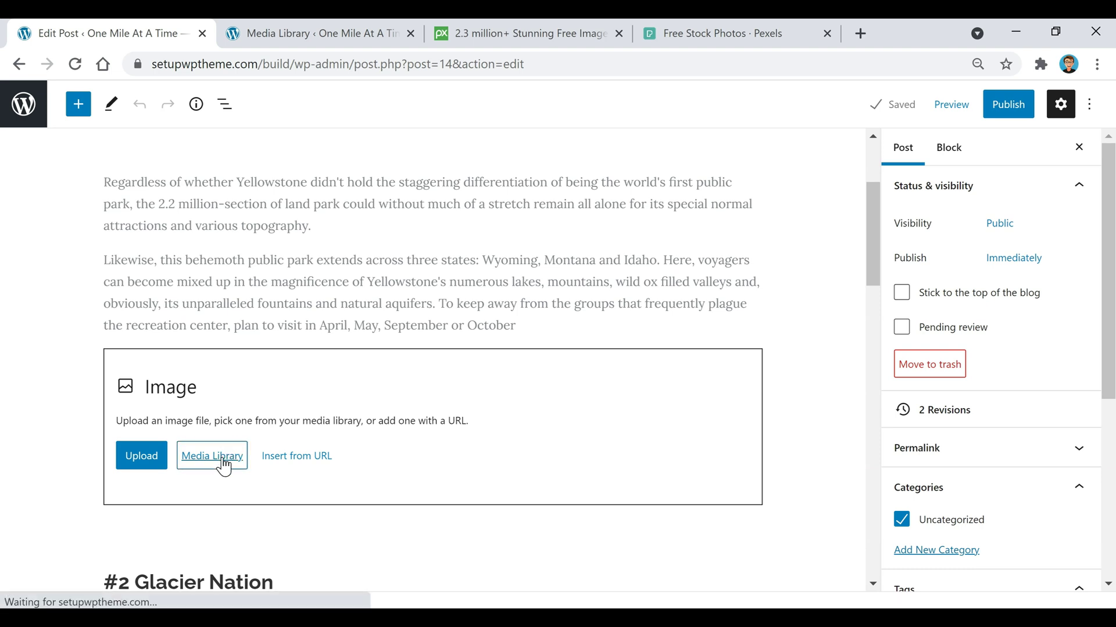
Fill the empty Image block under the Yellowstone text with yosemite.jpg from the Media Library
{"action": "left_click", "coordinate": [224, 463]}
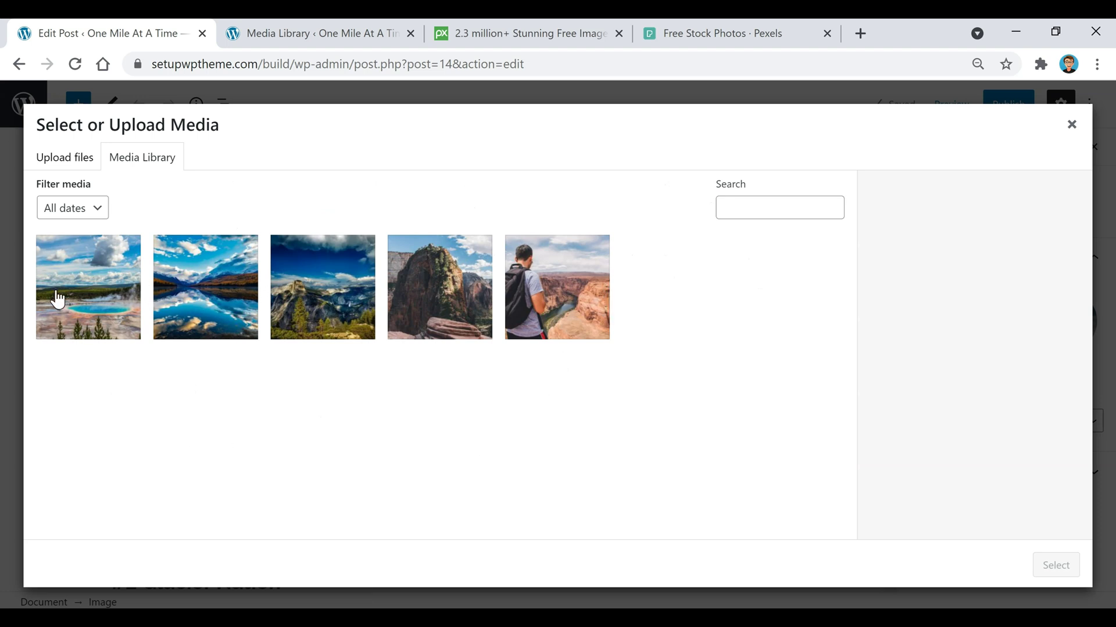
{"action": "left_click", "coordinate": [331, 317]}
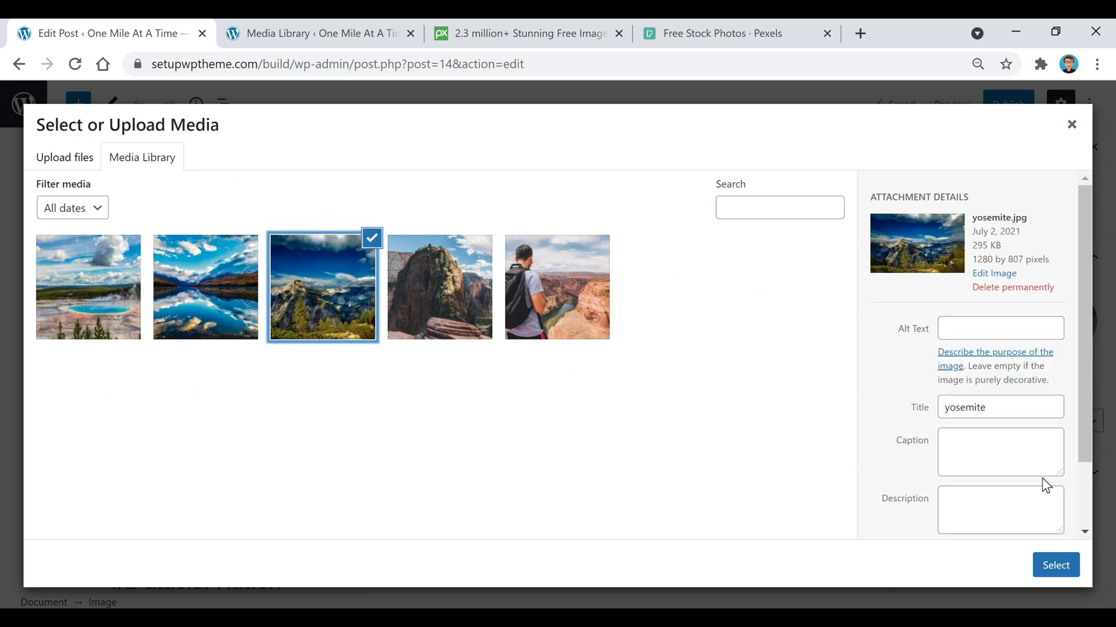
{"action": "left_click", "coordinate": [1054, 574]}
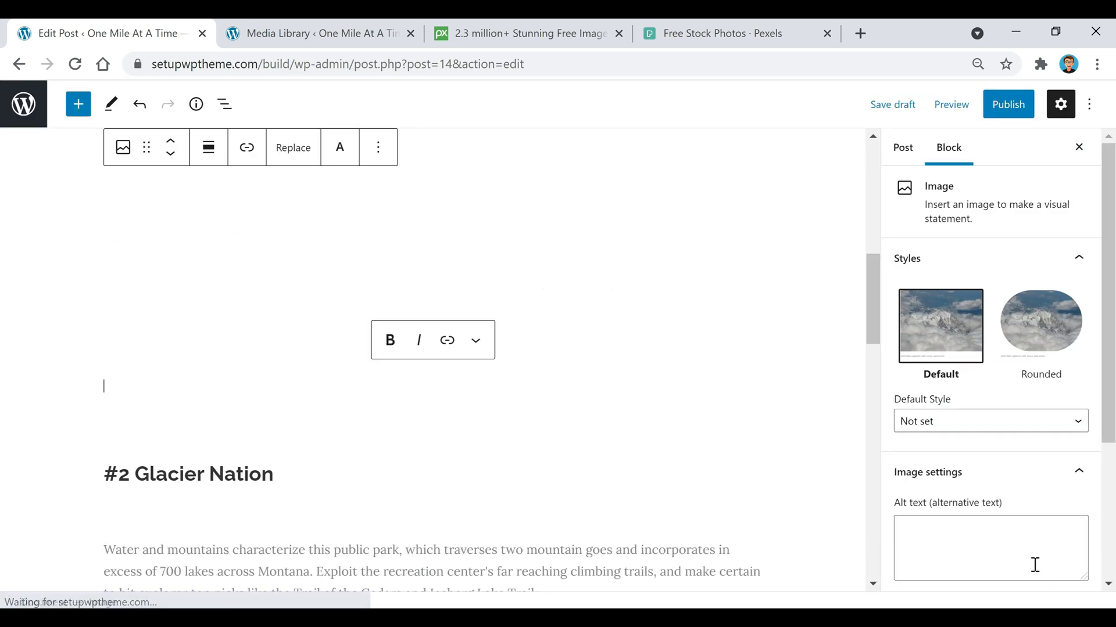
{"action": "scroll", "coordinate": [544, 451], "scroll_direction": "up", "scroll_amount": 3}
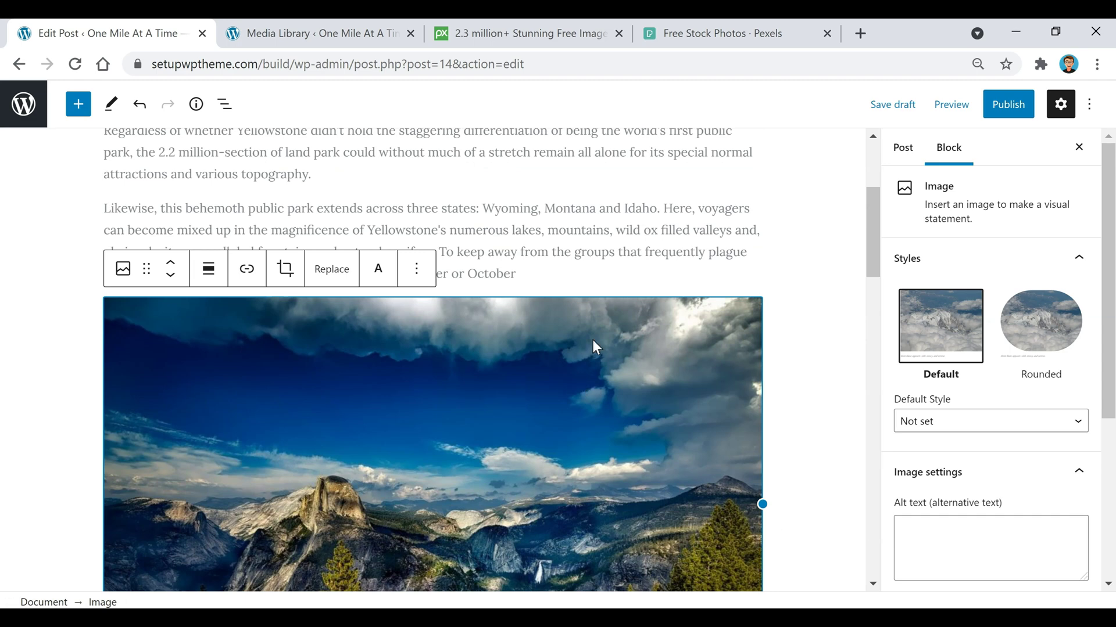
Compare the preset sizes for the inserted image and set its dimensions to 75%
{"action": "scroll", "coordinate": [974, 215], "scroll_direction": "down", "scroll_amount": 4}
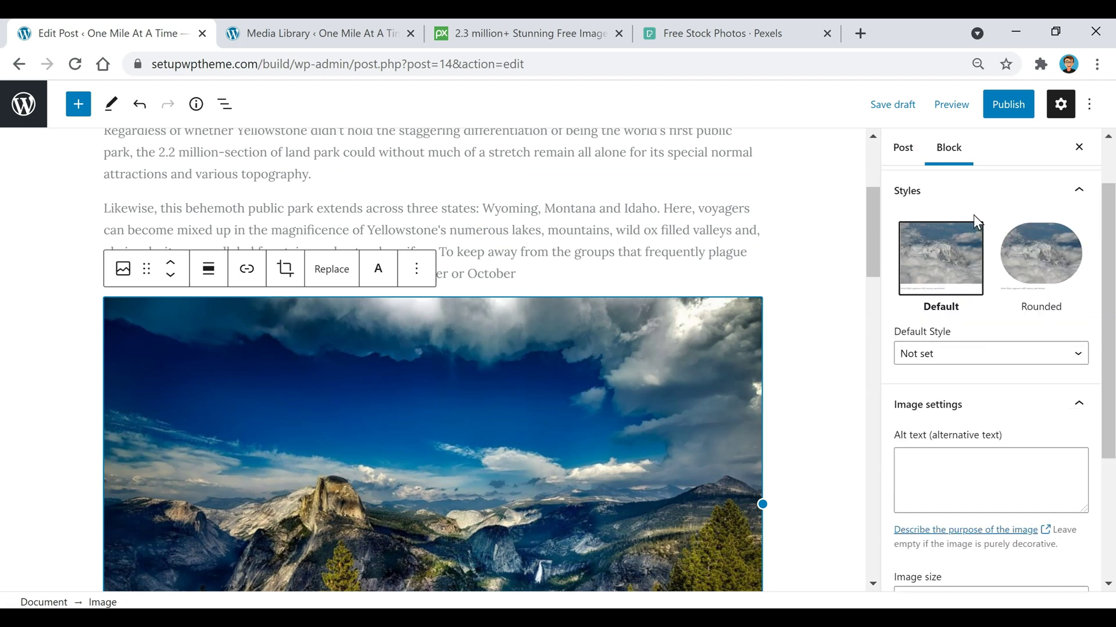
{"action": "scroll", "coordinate": [979, 235], "scroll_direction": "down", "scroll_amount": 1}
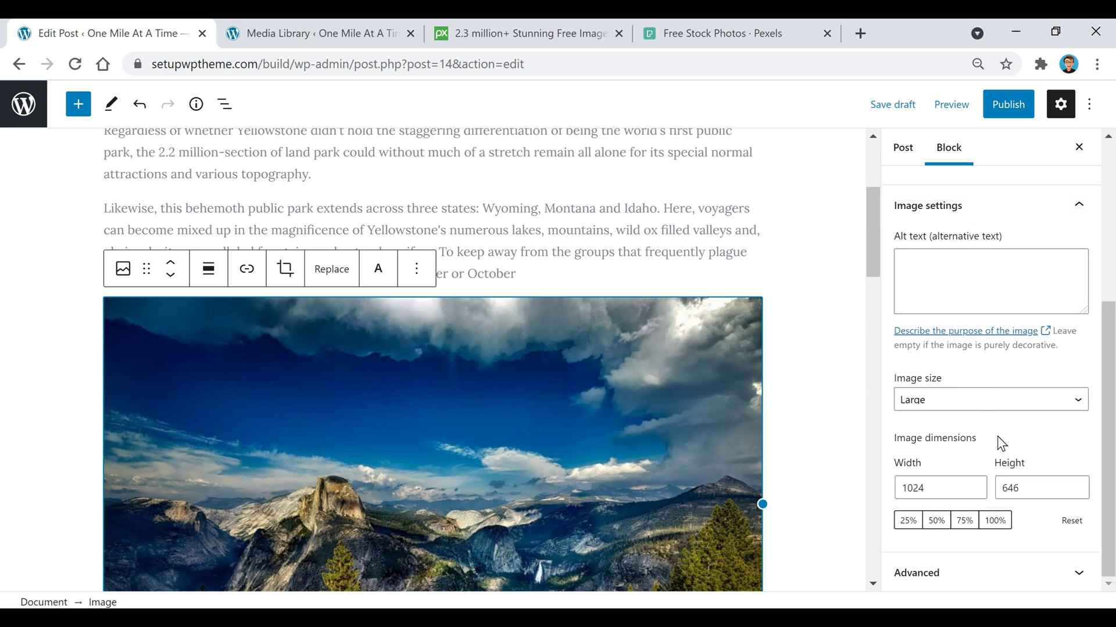
{"action": "left_click", "coordinate": [936, 520]}
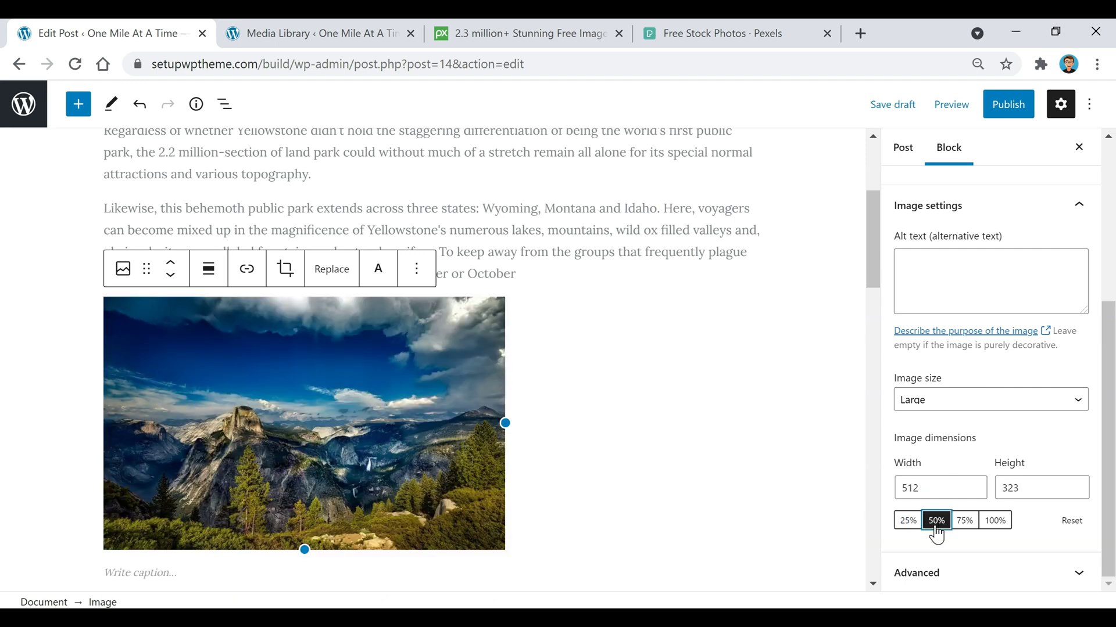
{"action": "left_click", "coordinate": [964, 525]}
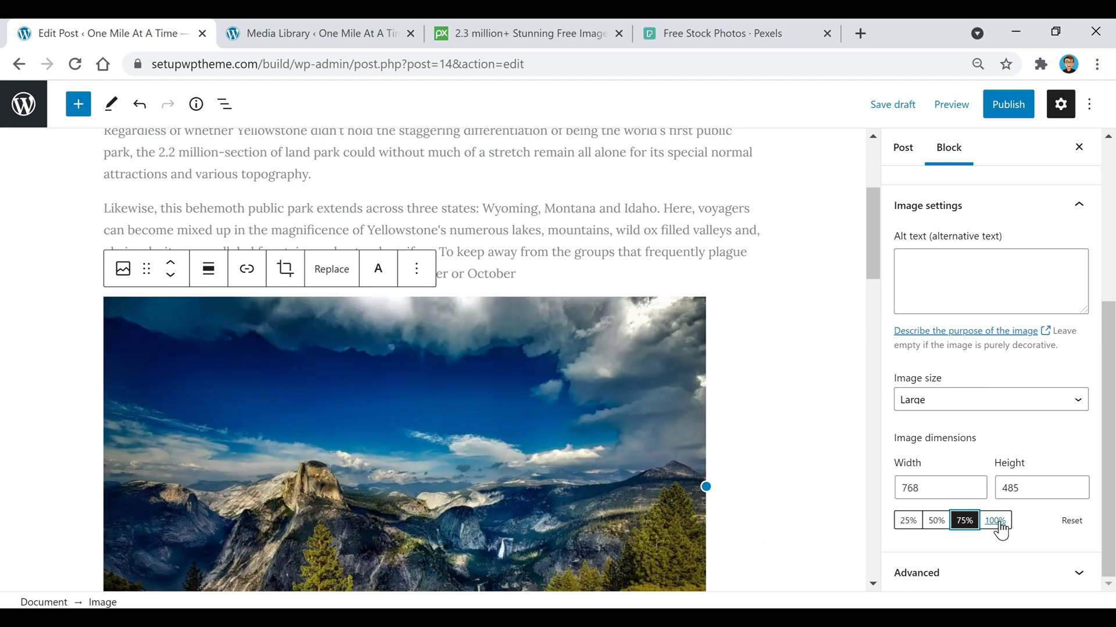
{"action": "left_click", "coordinate": [998, 523]}
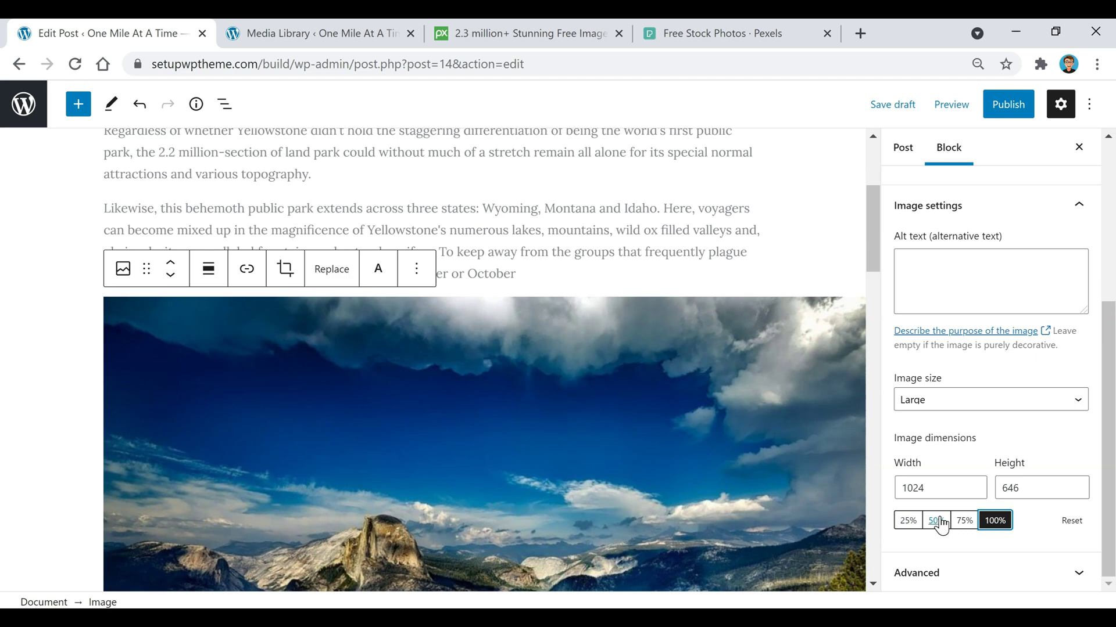
{"action": "left_click", "coordinate": [937, 521]}
{"action": "left_click", "coordinate": [966, 522]}
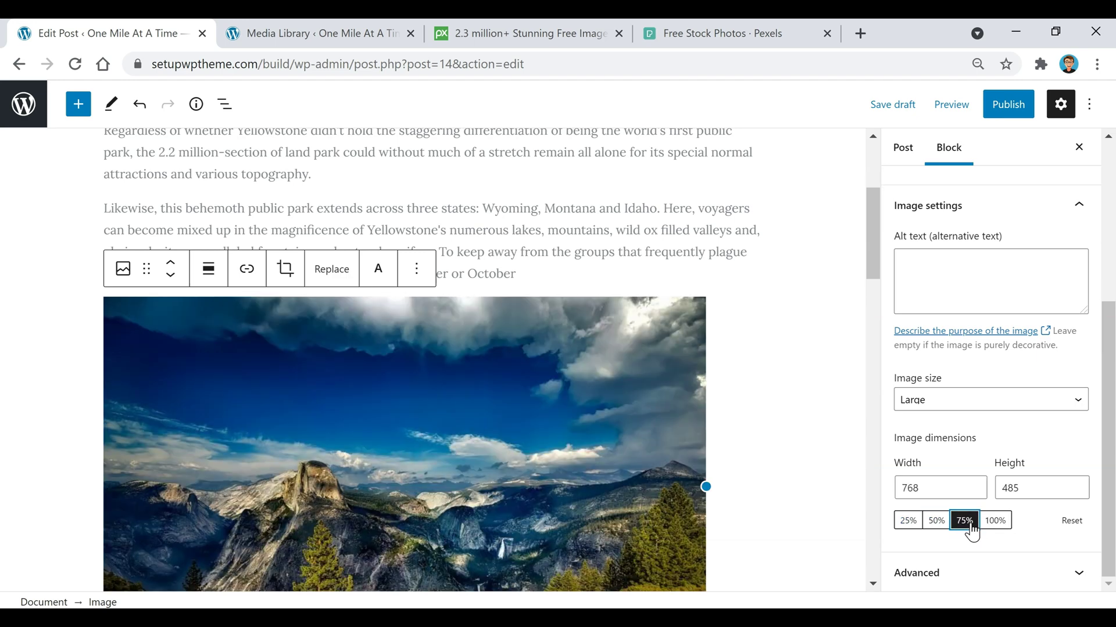
Enter "yellowstone" as the alt text of the inserted image
{"action": "left_click", "coordinate": [952, 287]}
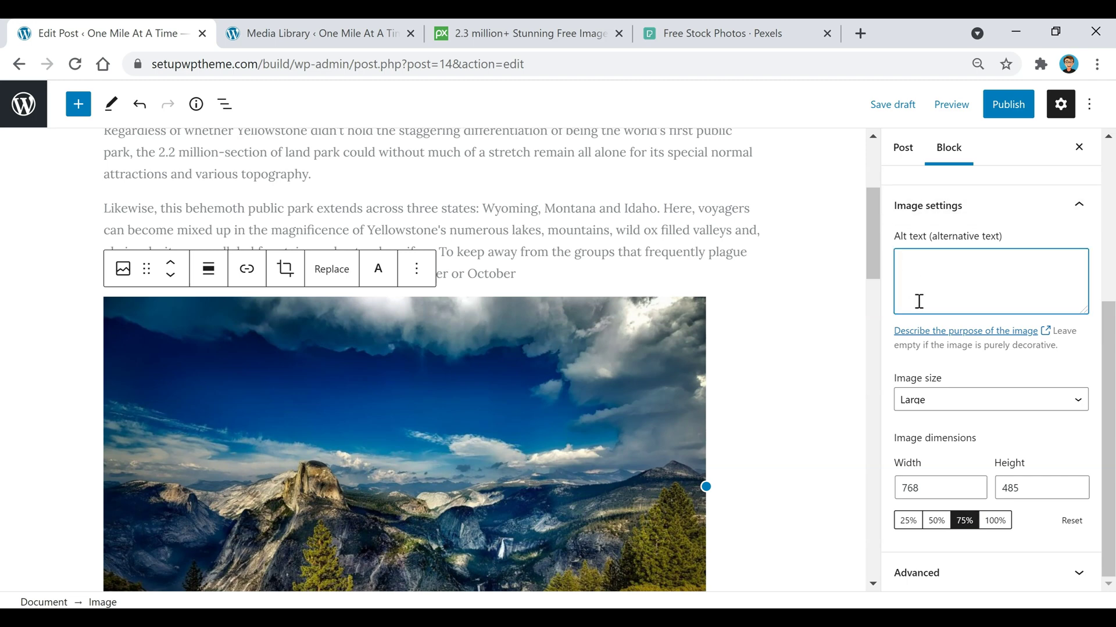
{"action": "scroll", "coordinate": [712, 378], "scroll_direction": "up", "scroll_amount": 3}
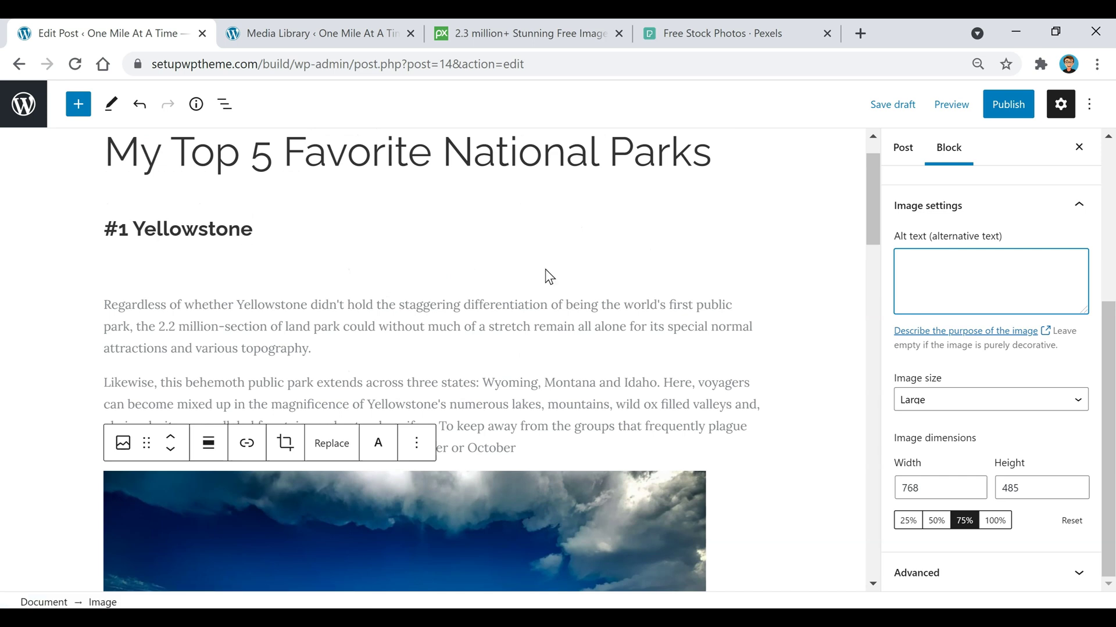
{"action": "scroll", "coordinate": [761, 288], "scroll_direction": "down", "scroll_amount": 2}
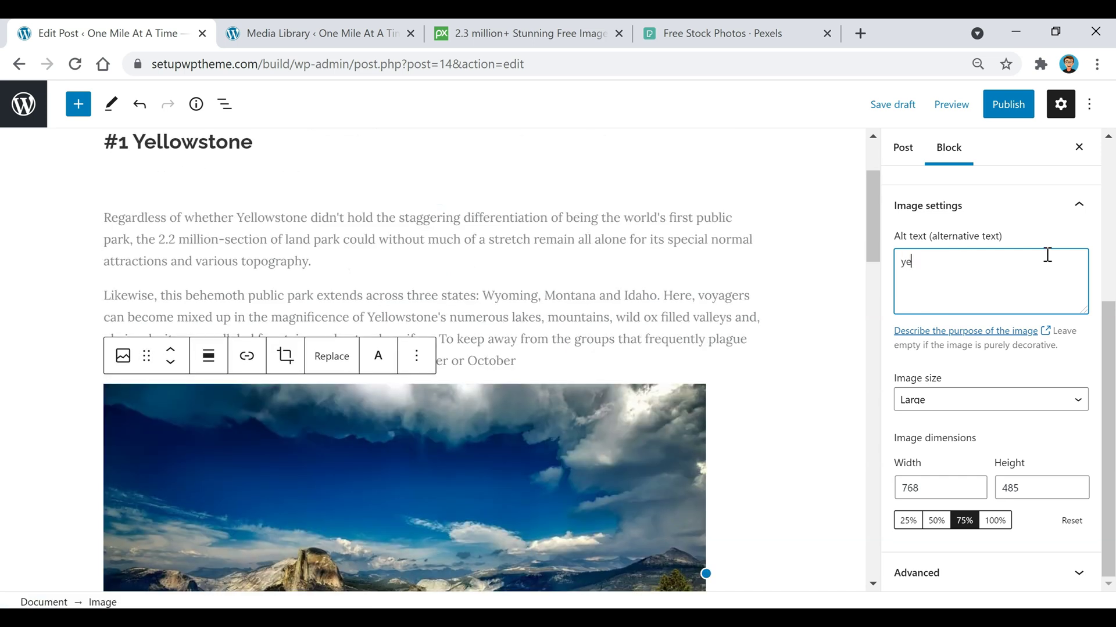
{"action": "type", "text": "yellowstone"}
Try the Rounded style on the Yellowstone section's image and return it to the Default style
{"action": "scroll", "coordinate": [996, 392], "scroll_direction": "up", "scroll_amount": 3}
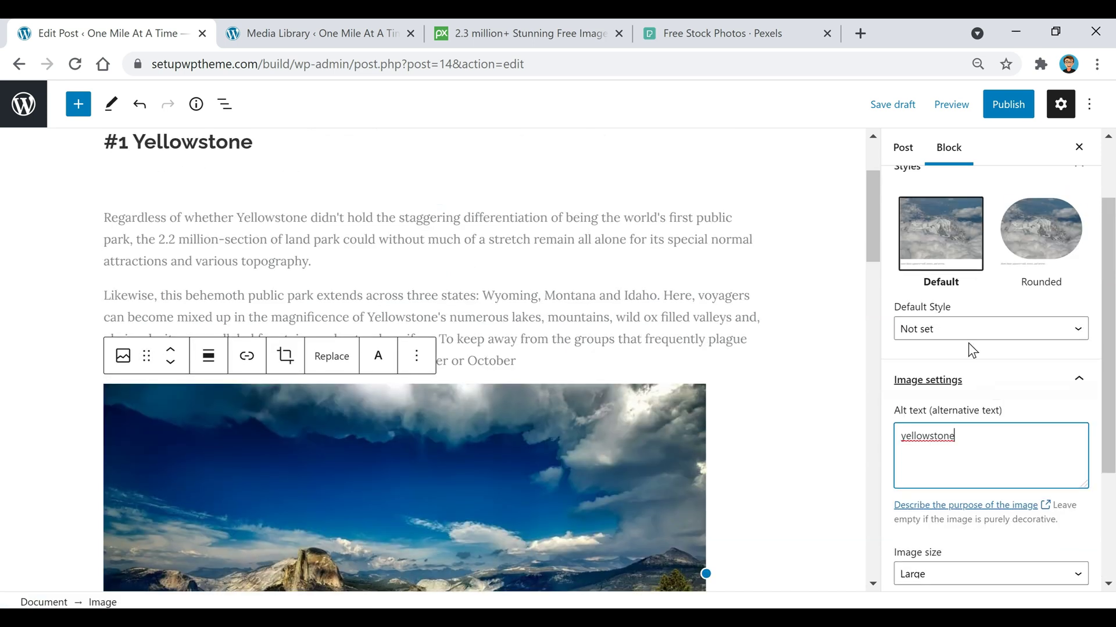
{"action": "left_click", "coordinate": [1031, 236]}
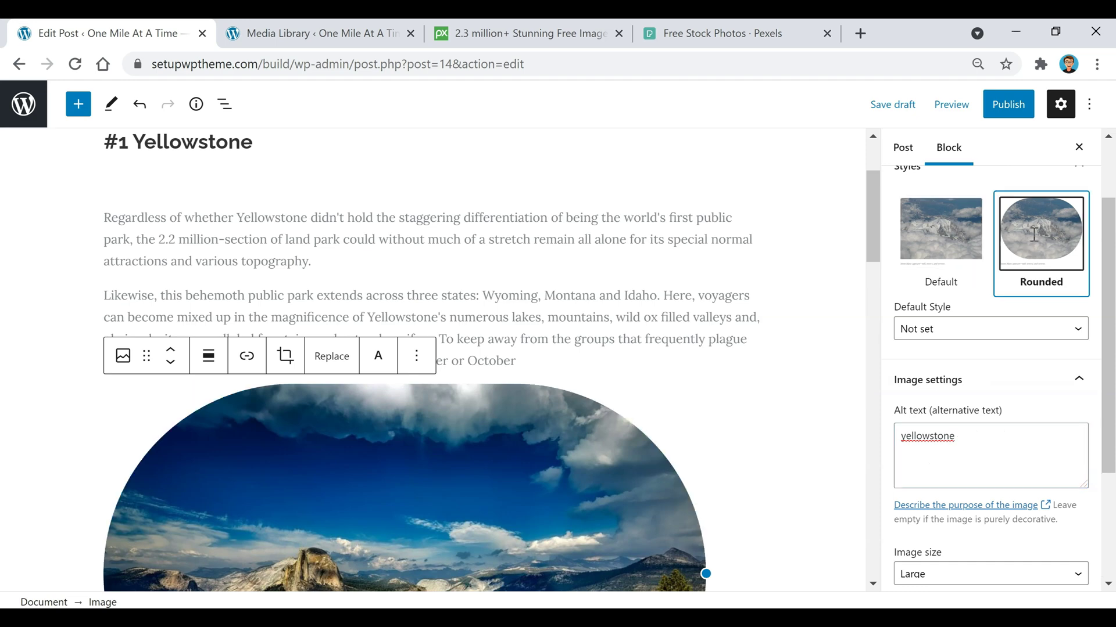
{"action": "scroll", "coordinate": [691, 313], "scroll_direction": "down", "scroll_amount": 3}
{"action": "scroll", "coordinate": [692, 314], "scroll_direction": "up", "scroll_amount": 3}
{"action": "left_click", "coordinate": [933, 264]}
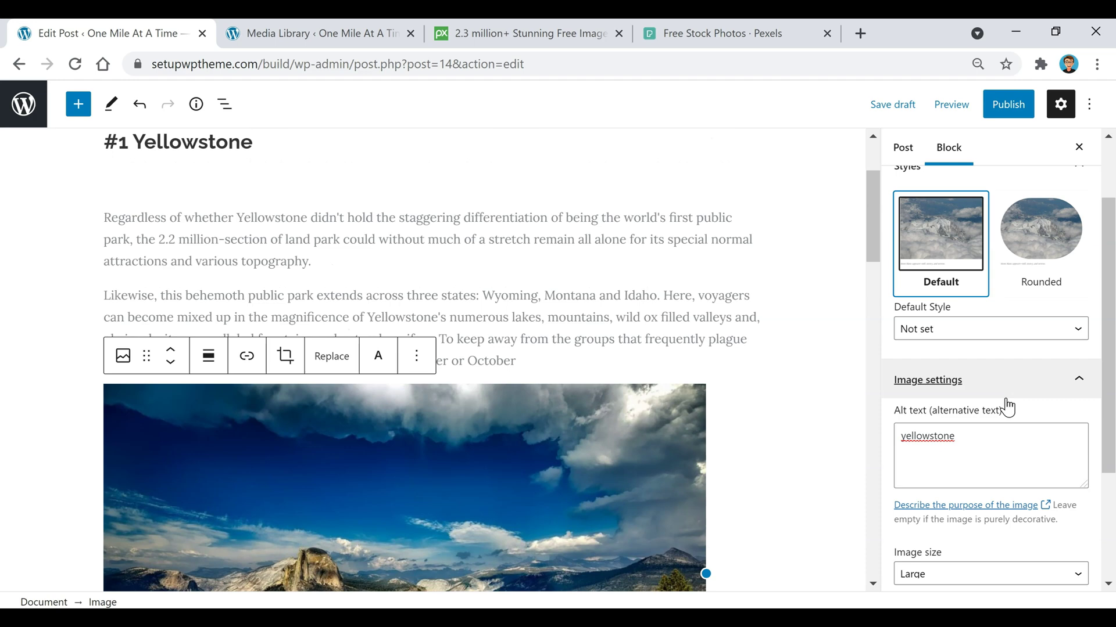
Insert a Spacer block between the last Yellowstone paragraph and the image, with a height of 10 pixels
{"action": "left_click", "coordinate": [555, 359]}
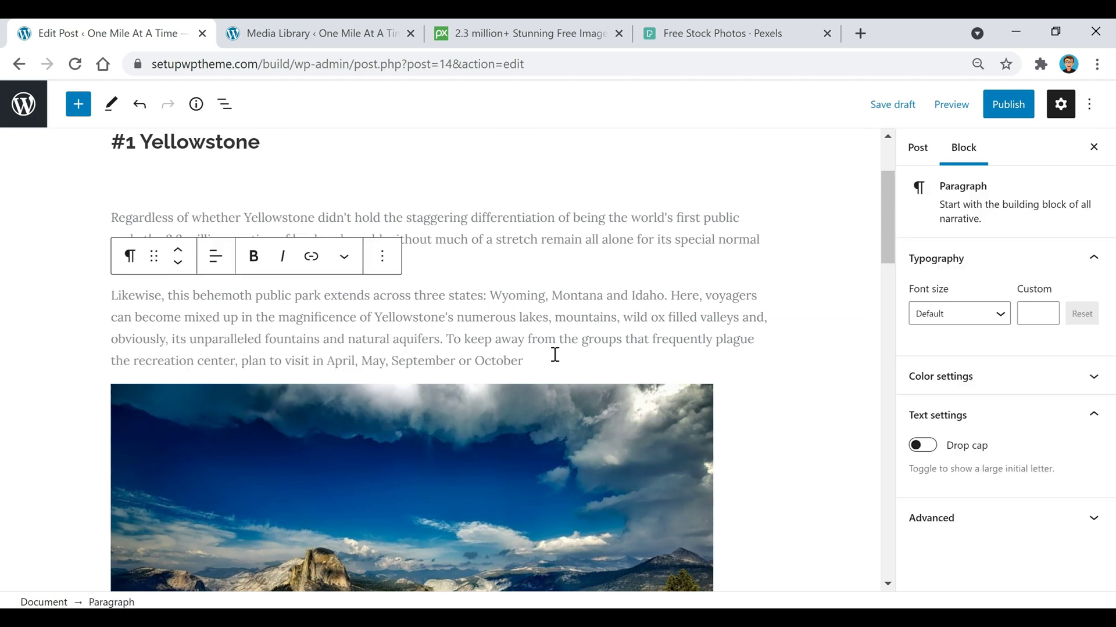
{"action": "key", "text": "Return"}
{"action": "left_click", "coordinate": [753, 359]}
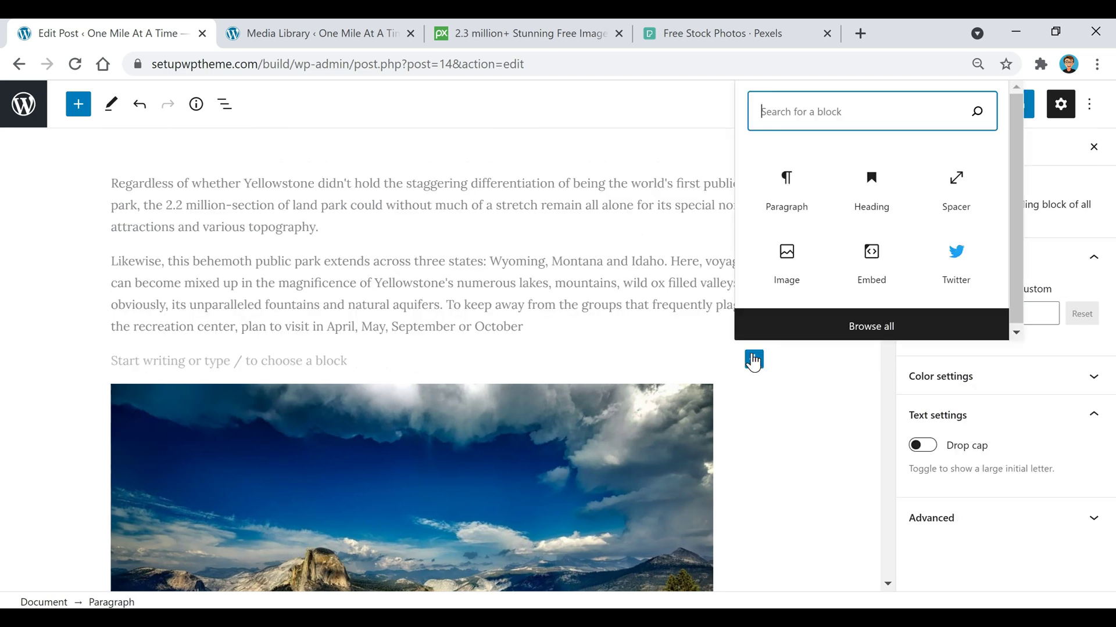
{"action": "left_click", "coordinate": [956, 207]}
{"action": "left_click", "coordinate": [1078, 313]}
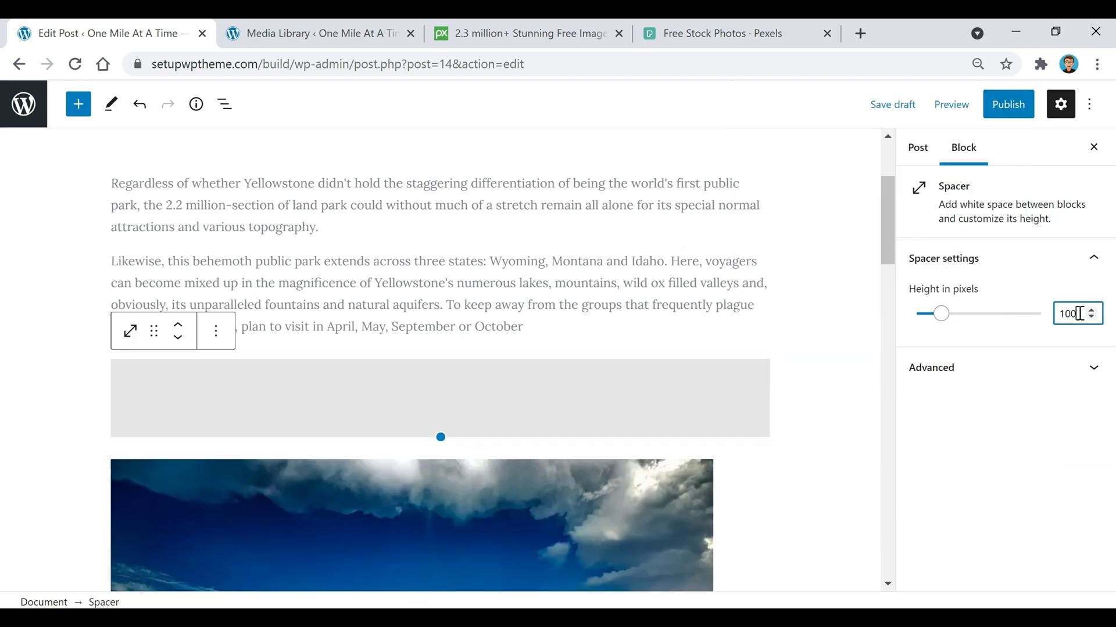
{"action": "key", "text": "BackSpace"}
{"action": "left_click", "coordinate": [704, 288]}
Align the Yellowstone section's image to the center
{"action": "scroll", "coordinate": [637, 291], "scroll_direction": "down", "scroll_amount": 8}
{"action": "scroll", "coordinate": [497, 336], "scroll_direction": "up", "scroll_amount": 3}
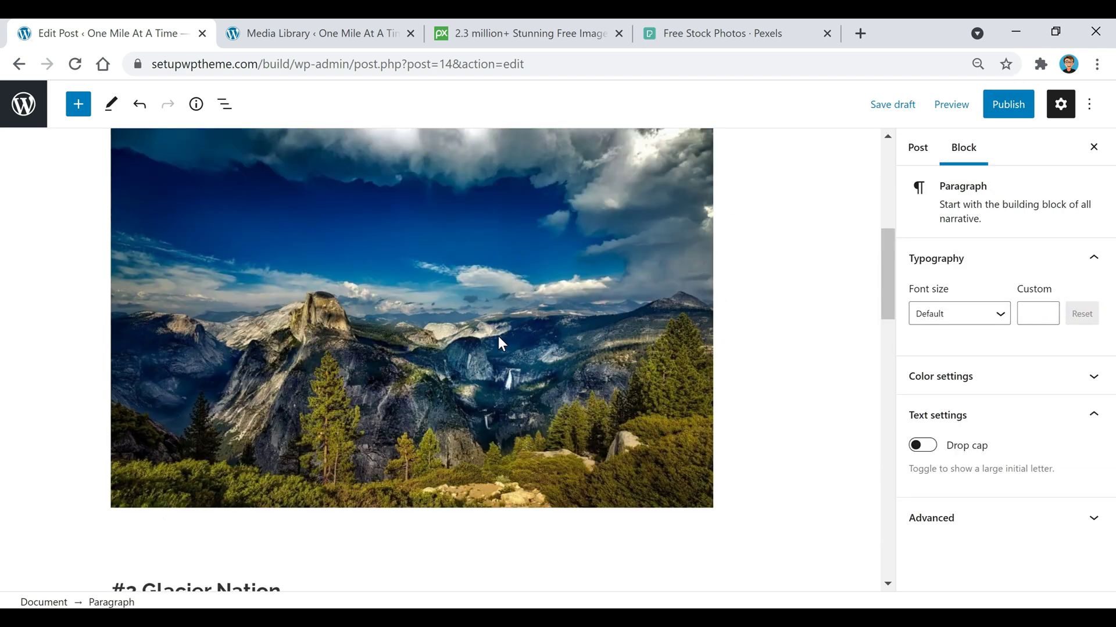
{"action": "left_click", "coordinate": [549, 343]}
{"action": "scroll", "coordinate": [558, 348], "scroll_direction": "up", "scroll_amount": 2}
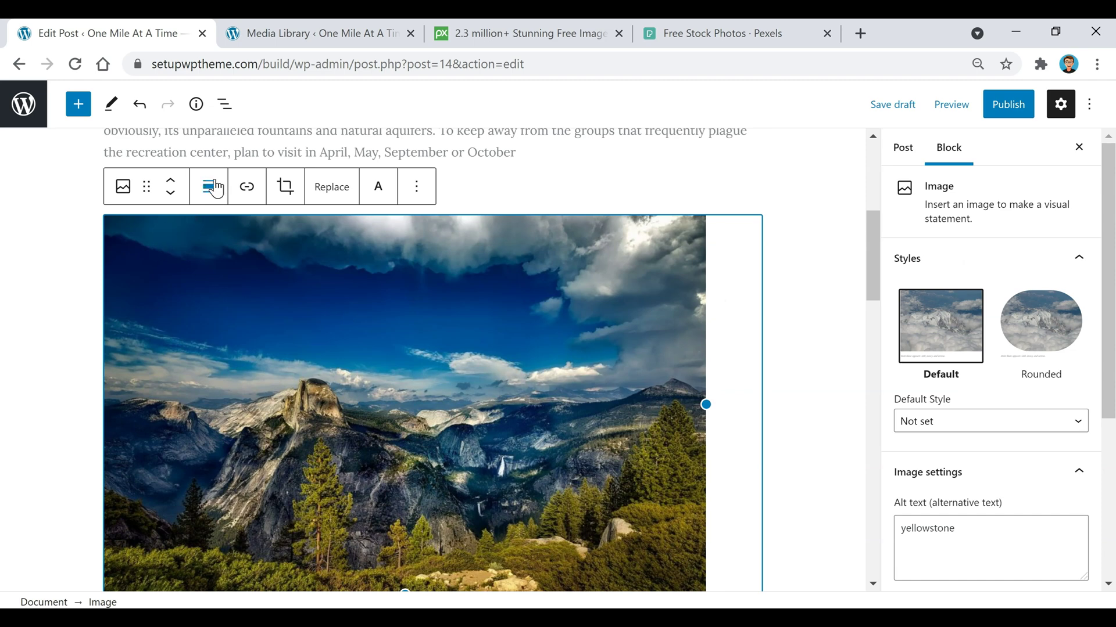
{"action": "left_click", "coordinate": [210, 187]}
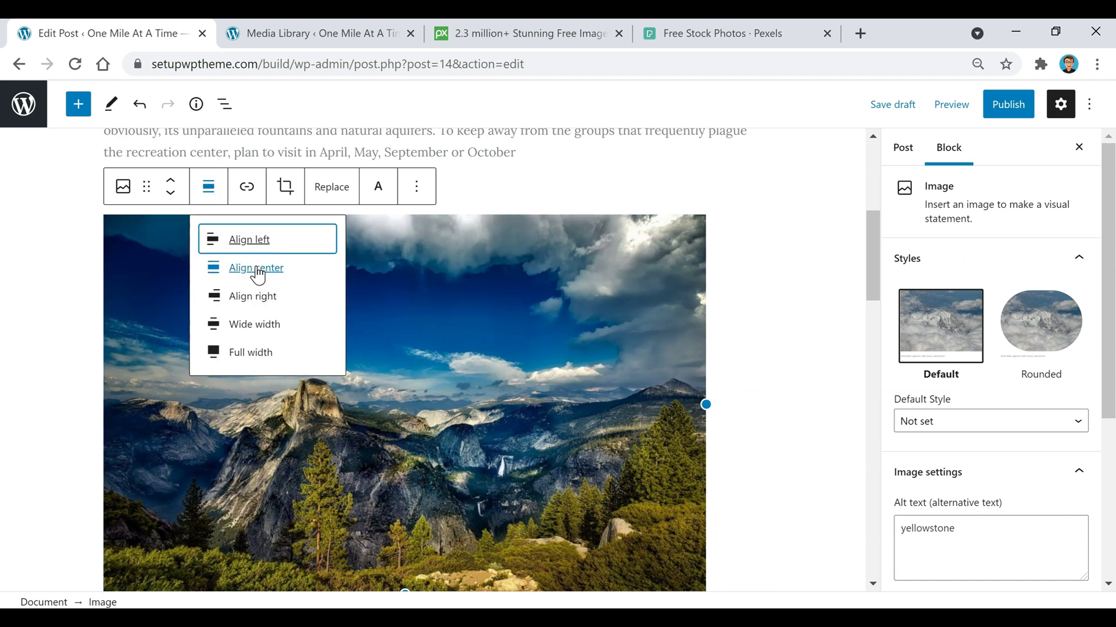
{"action": "left_click", "coordinate": [256, 268]}
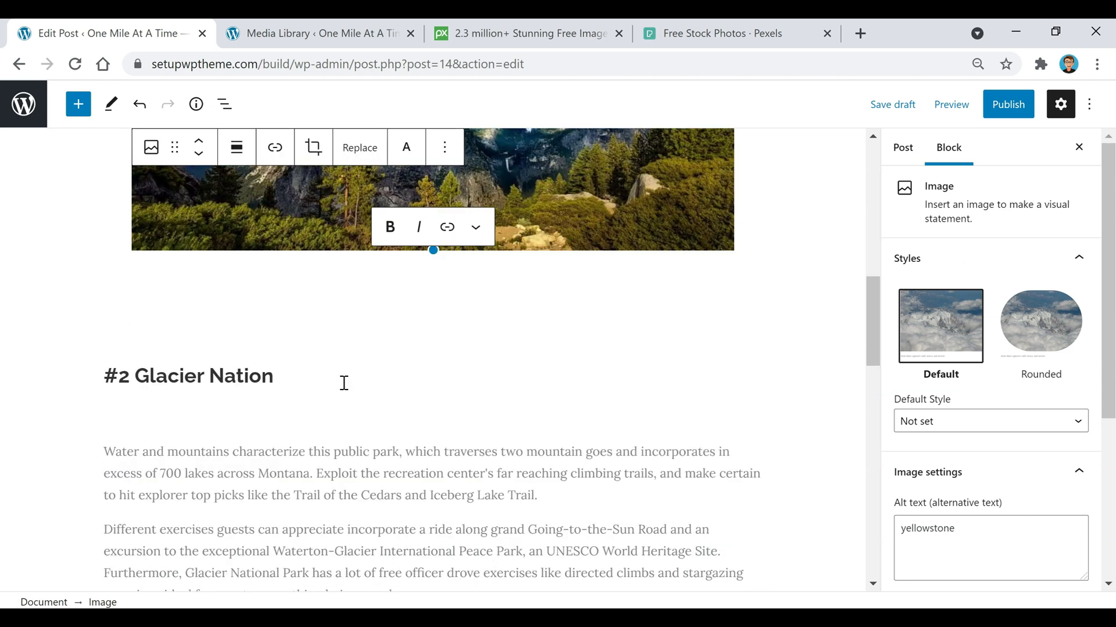
Look at the link options of the Yellowstone section's image without adding a link
{"action": "scroll", "coordinate": [317, 273], "scroll_direction": "up", "scroll_amount": 5}
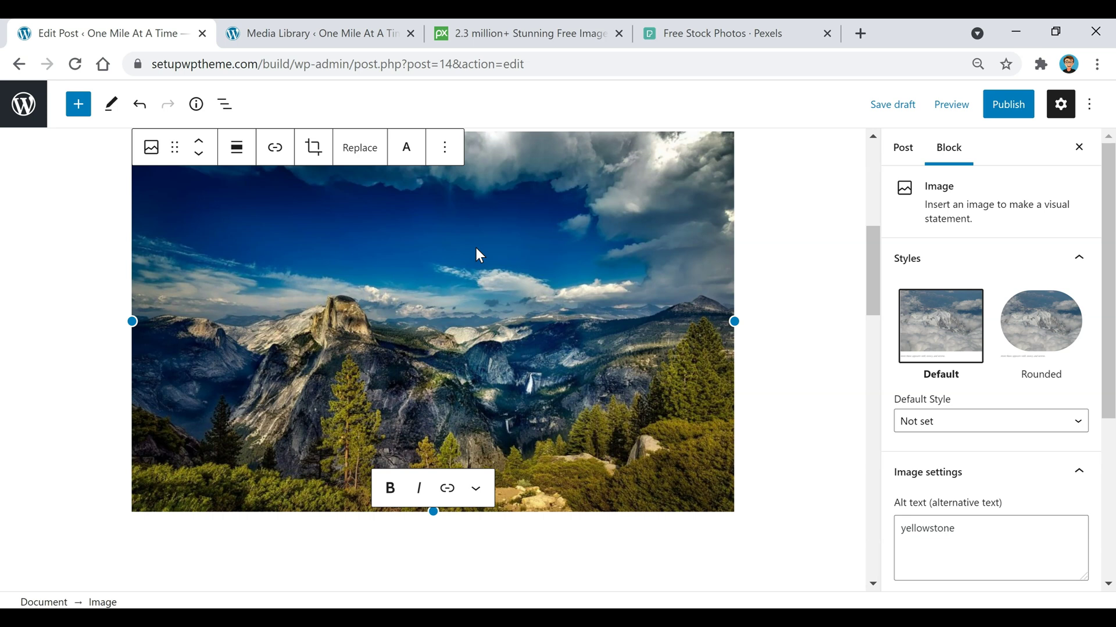
{"action": "left_click", "coordinate": [430, 244]}
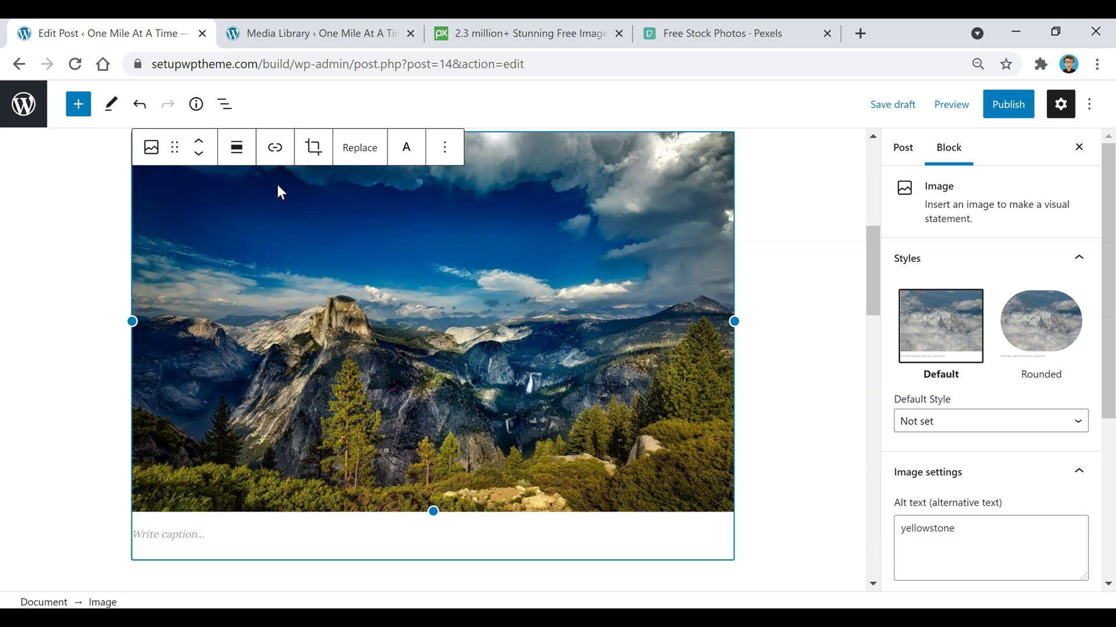
{"action": "left_click", "coordinate": [277, 149]}
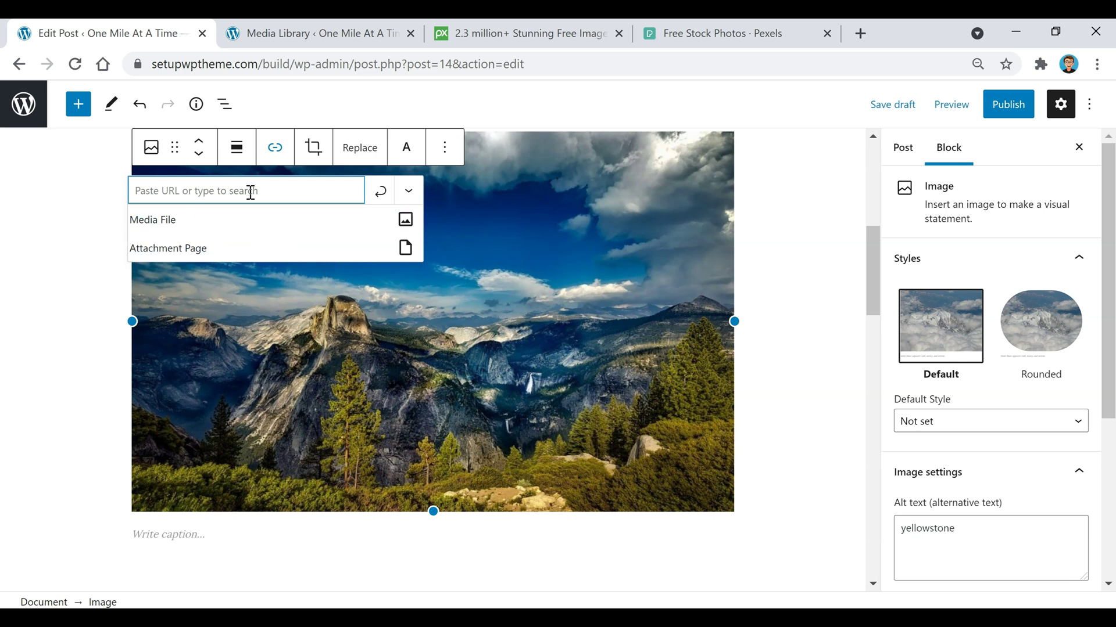
{"action": "key", "text": "Return"}
Add the caption "Yellowstone" under the image and deselect the block
{"action": "left_click", "coordinate": [313, 540]}
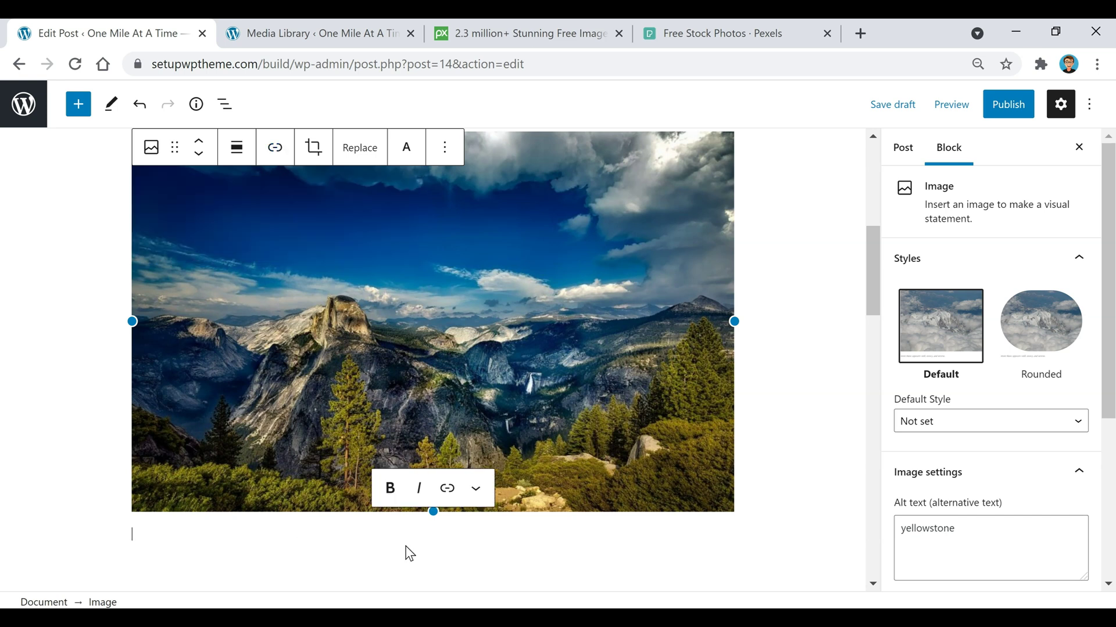
{"action": "type", "text": "yellowstone"}
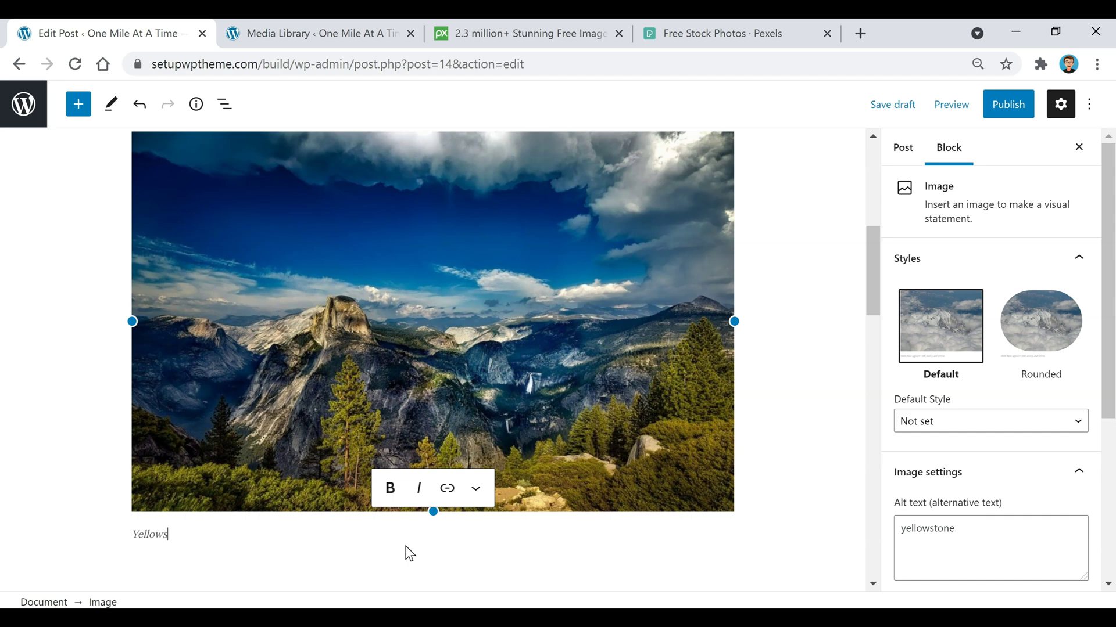
{"action": "left_click", "coordinate": [767, 296]}
Review the images, captions and spacing of all five park sections, ending at the post title
{"action": "scroll", "coordinate": [581, 412], "scroll_direction": "down", "scroll_amount": 3}
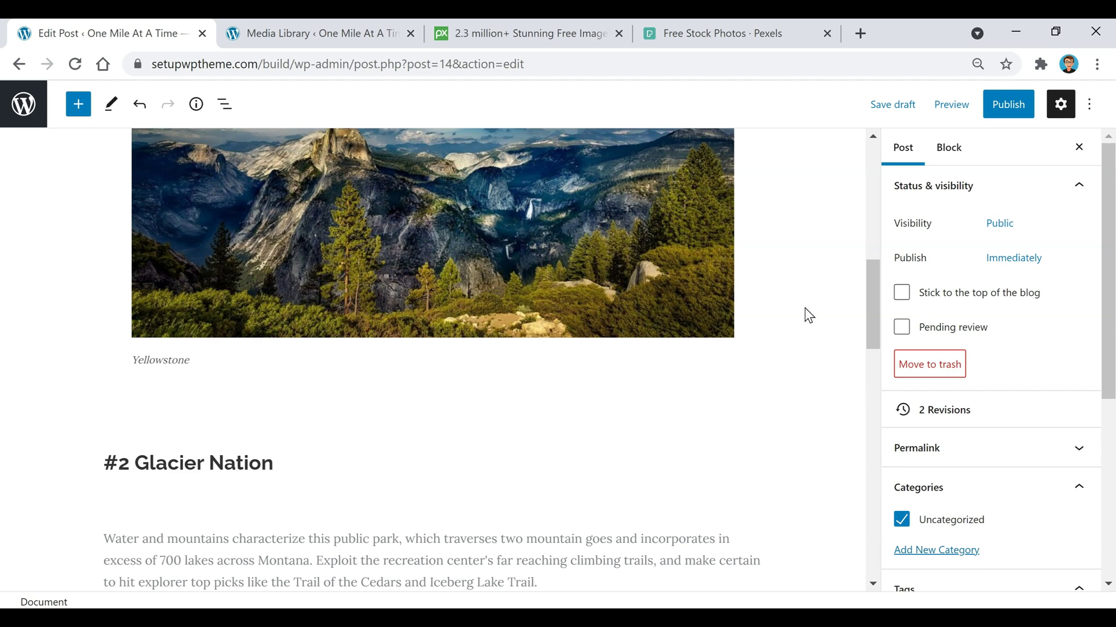
{"action": "scroll", "coordinate": [533, 250], "scroll_direction": "down", "scroll_amount": 2}
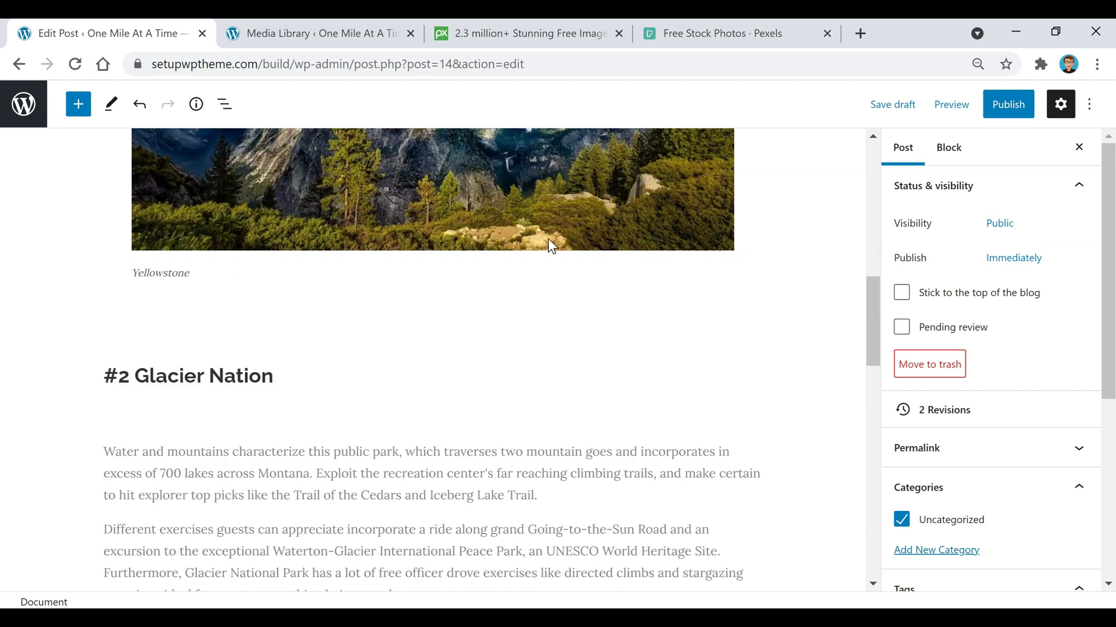
{"action": "scroll", "coordinate": [252, 249], "scroll_direction": "down", "scroll_amount": 1}
{"action": "scroll", "coordinate": [508, 297], "scroll_direction": "down", "scroll_amount": 1}
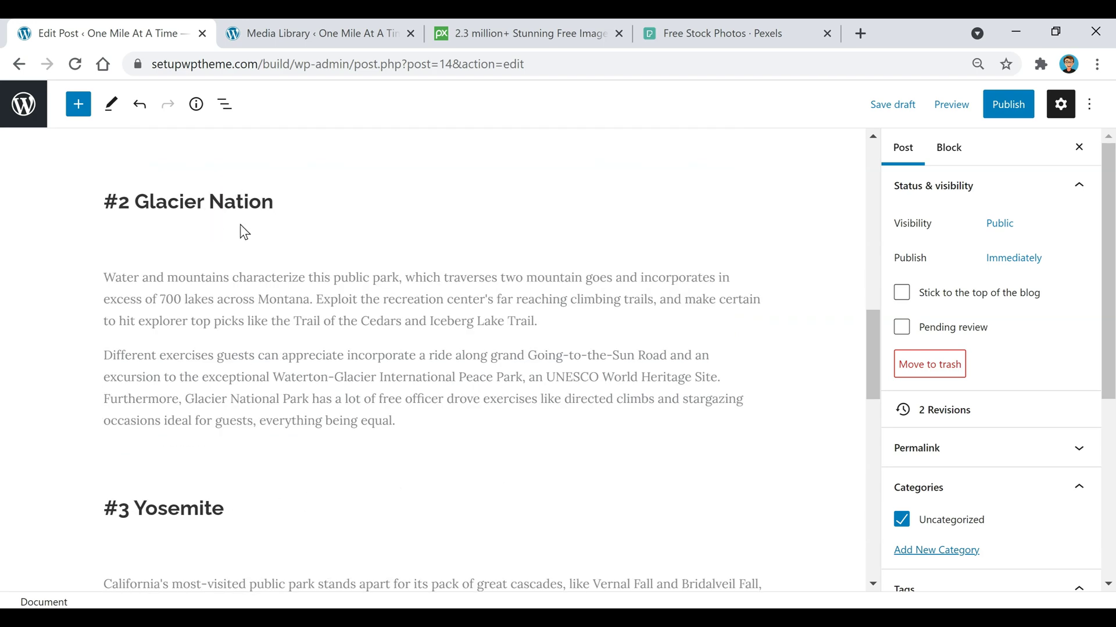
{"action": "scroll", "coordinate": [316, 256], "scroll_direction": "down", "scroll_amount": 4}
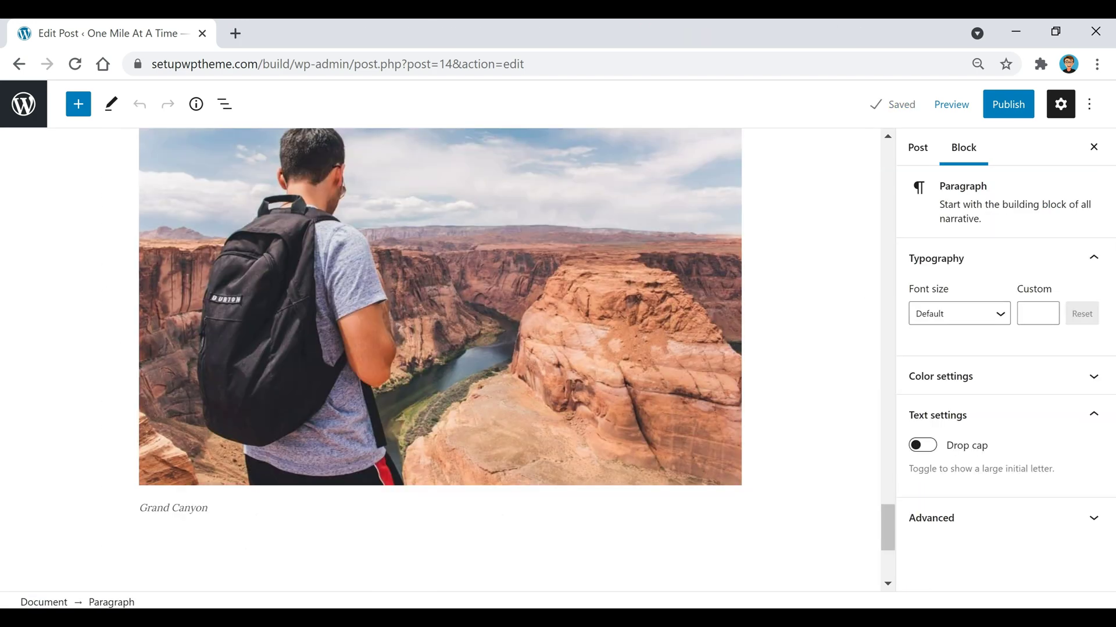
{"action": "scroll", "coordinate": [779, 300], "scroll_direction": "up", "scroll_amount": 15}
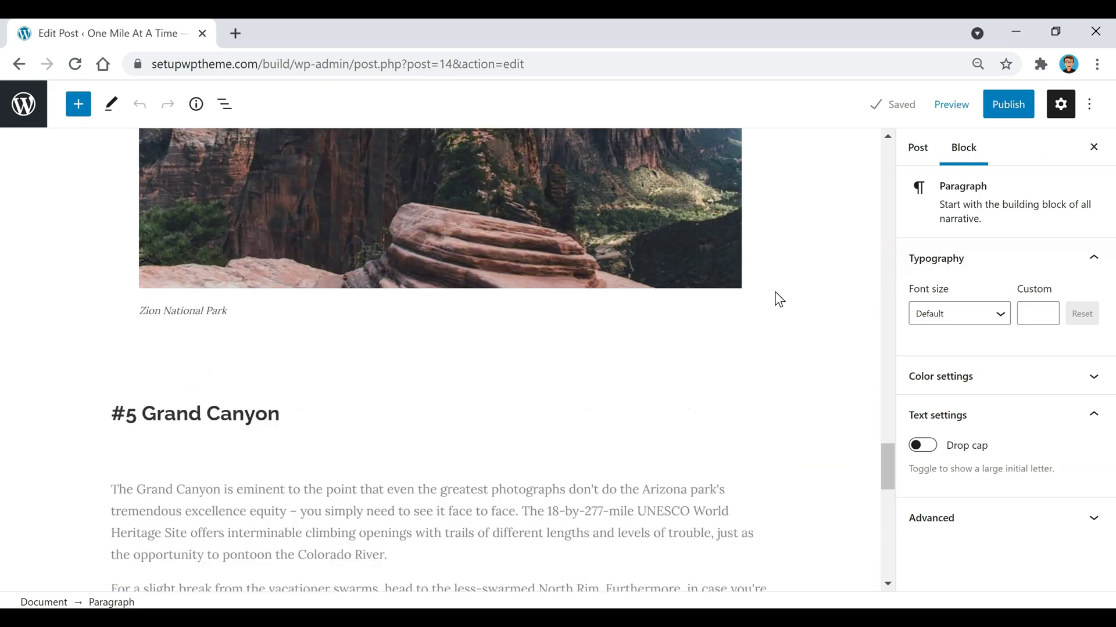
{"action": "scroll", "coordinate": [739, 318], "scroll_direction": "up", "scroll_amount": 20}
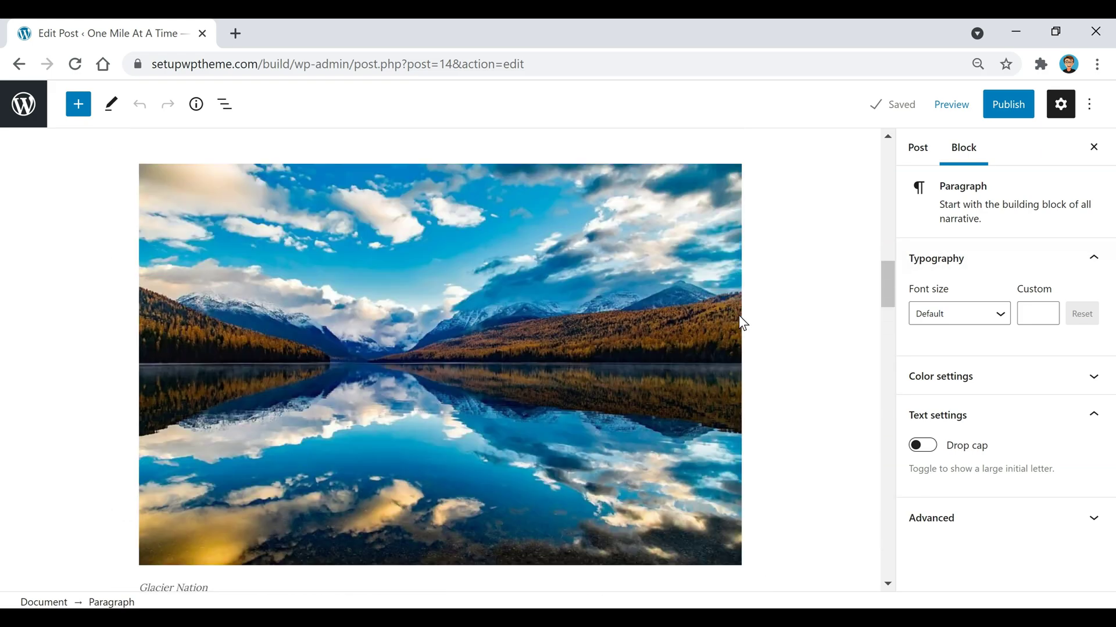
{"action": "scroll", "coordinate": [726, 340], "scroll_direction": "up", "scroll_amount": 3}
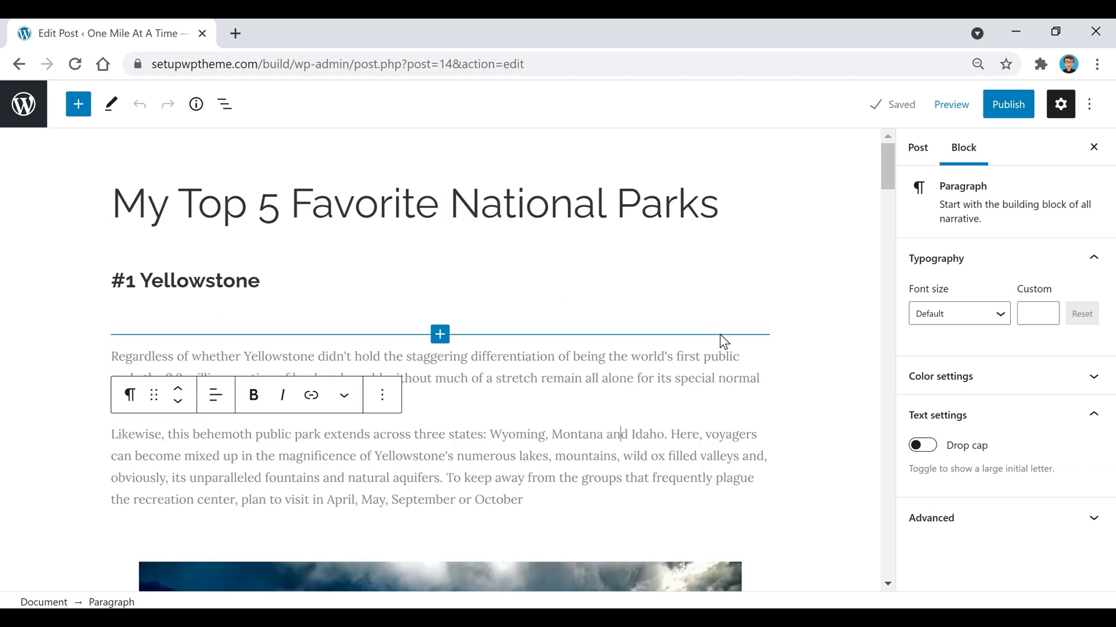
Set travel.jpg, the lake photo with the sneakers, from the media library as the post's featured image
{"action": "left_click", "coordinate": [926, 152]}
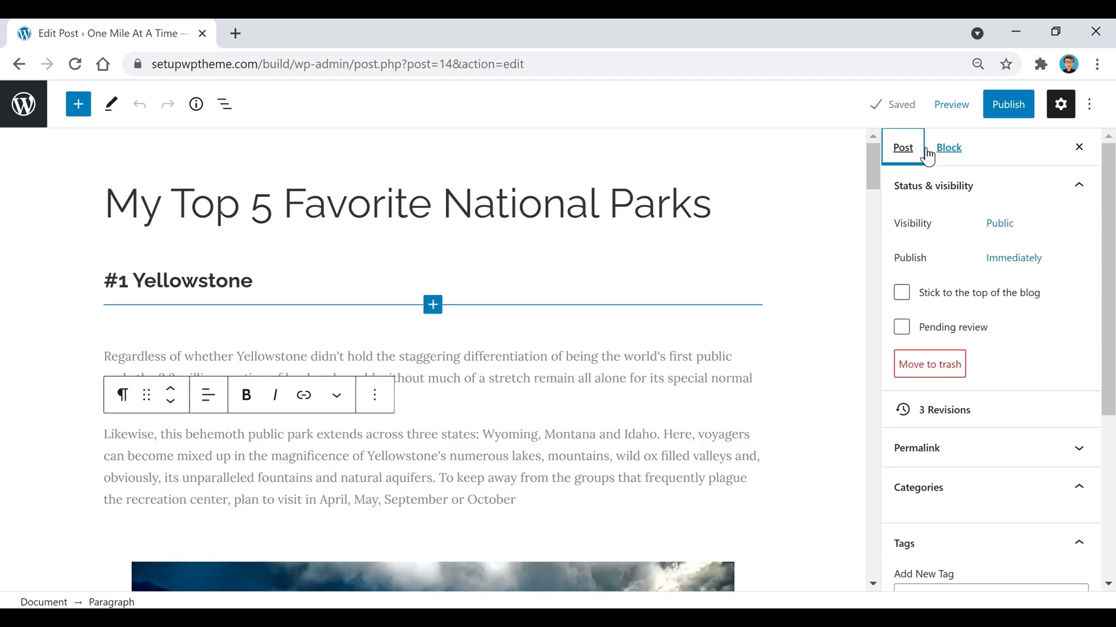
{"action": "scroll", "coordinate": [976, 282], "scroll_direction": "down", "scroll_amount": 2}
{"action": "scroll", "coordinate": [976, 282], "scroll_direction": "down", "scroll_amount": 4}
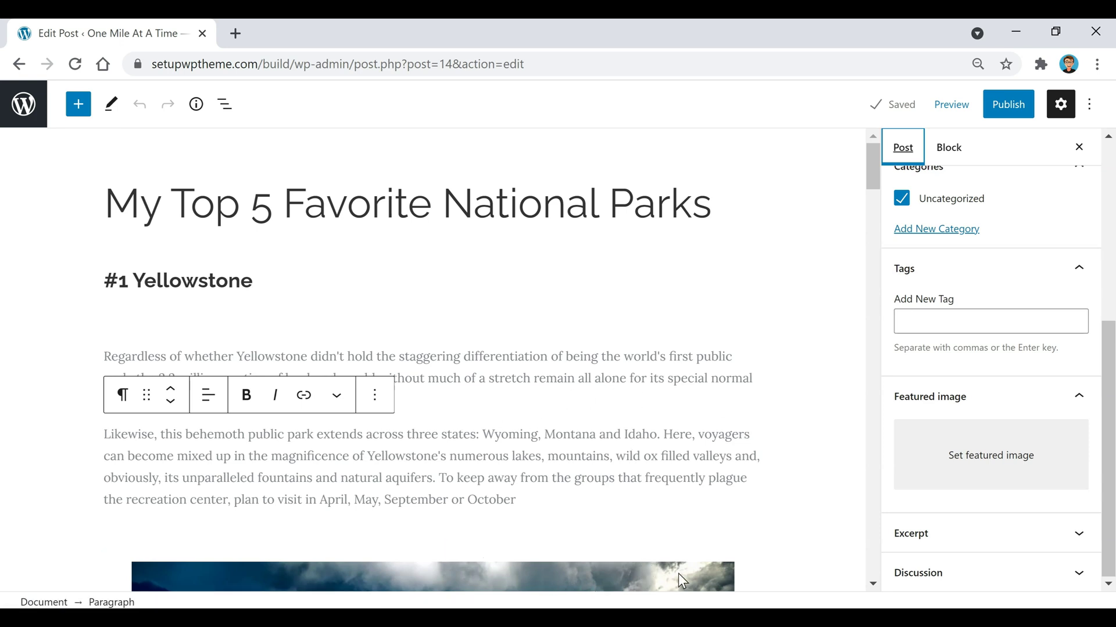
{"action": "scroll", "coordinate": [639, 546], "scroll_direction": "down", "scroll_amount": 1}
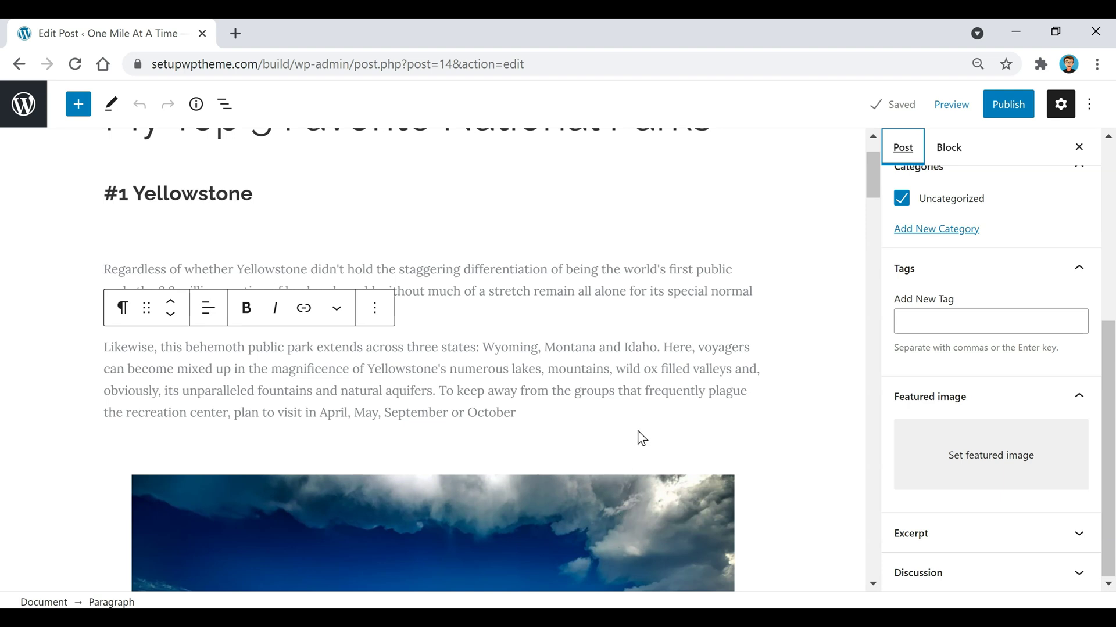
{"action": "scroll", "coordinate": [640, 419], "scroll_direction": "up", "scroll_amount": 1}
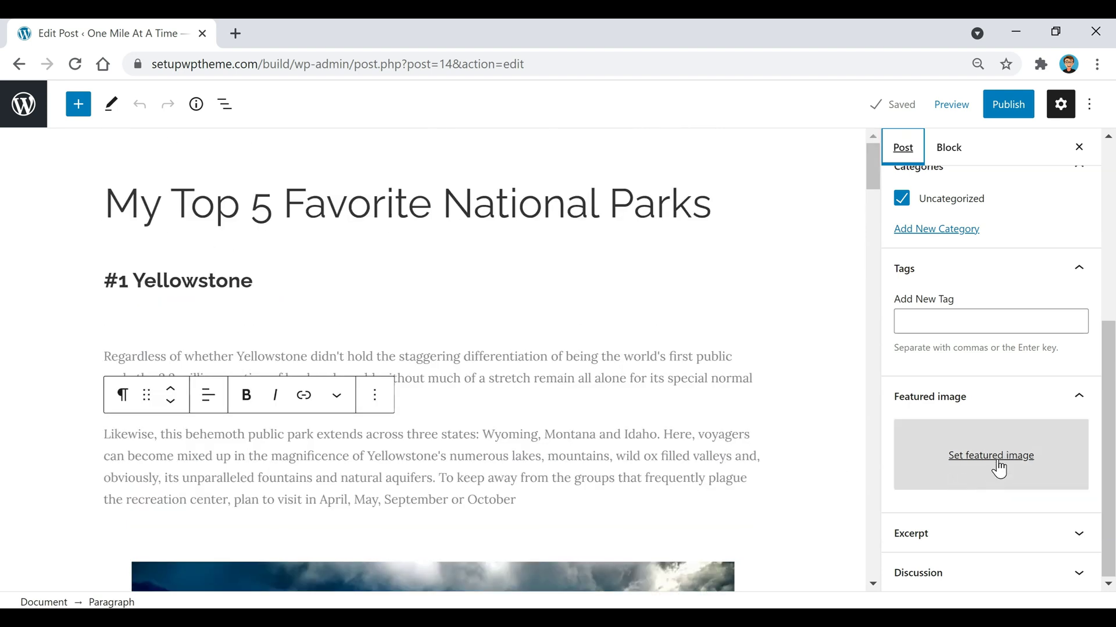
{"action": "left_click", "coordinate": [998, 468]}
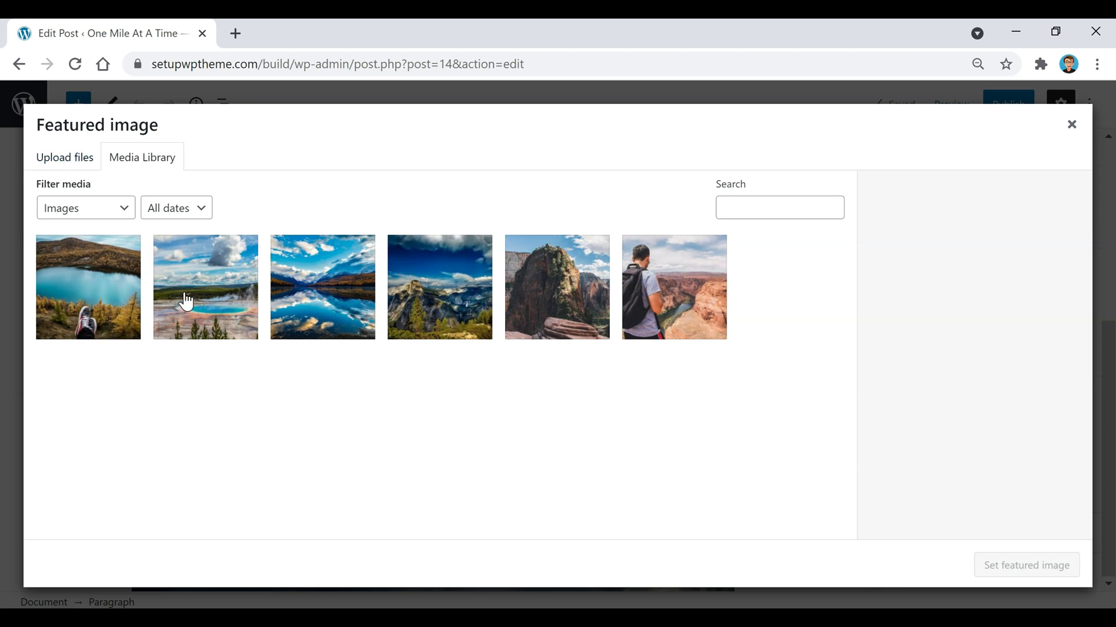
{"action": "left_click", "coordinate": [75, 299]}
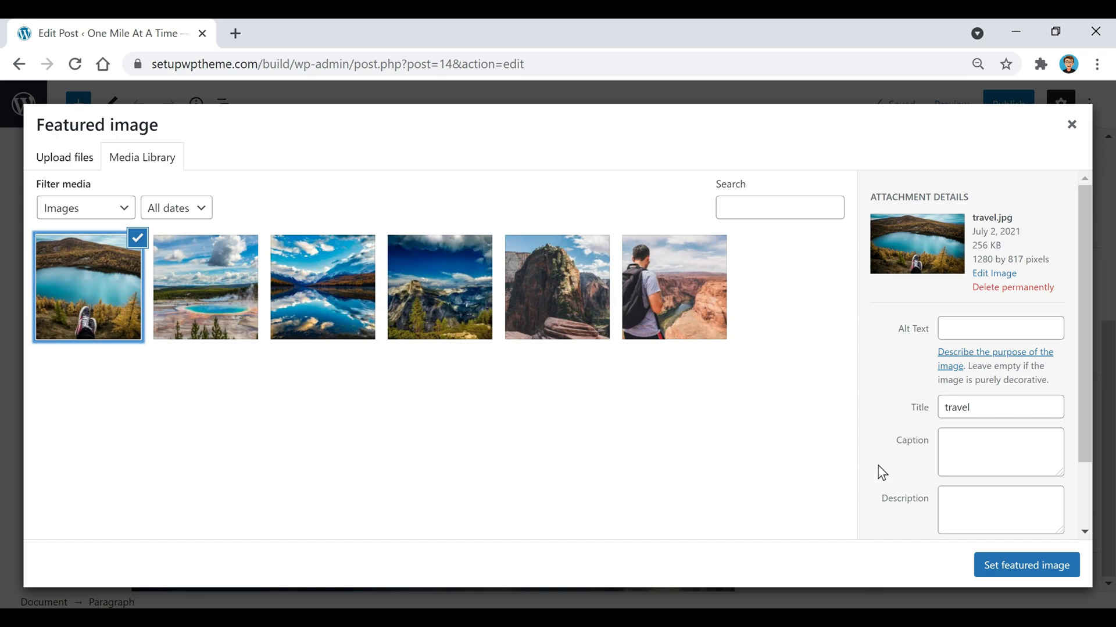
{"action": "left_click", "coordinate": [1027, 568]}
{"action": "scroll", "coordinate": [1022, 540], "scroll_direction": "down", "scroll_amount": 1}
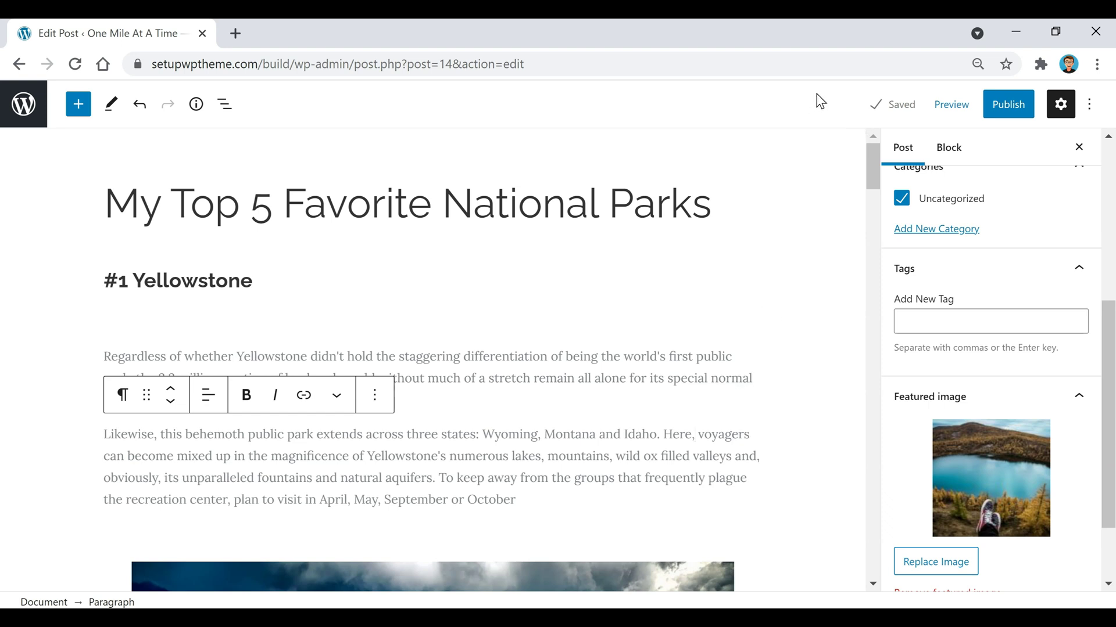
Preview the post in a new tab, check the featured image and the Yellowstone section, and close the preview
{"action": "left_click", "coordinate": [949, 116]}
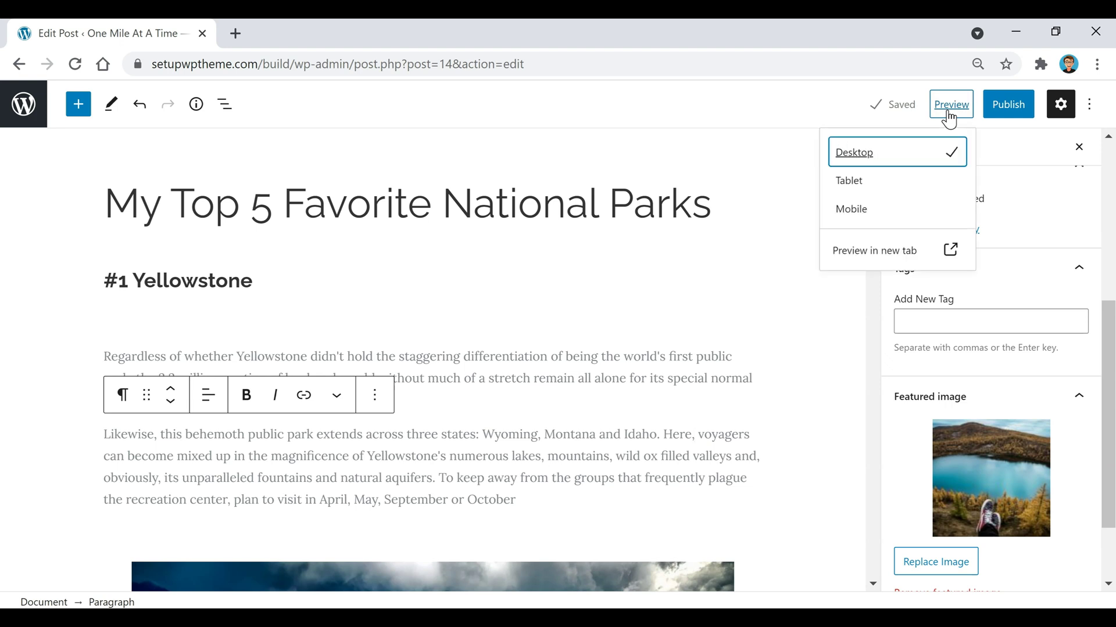
{"action": "left_click", "coordinate": [877, 262]}
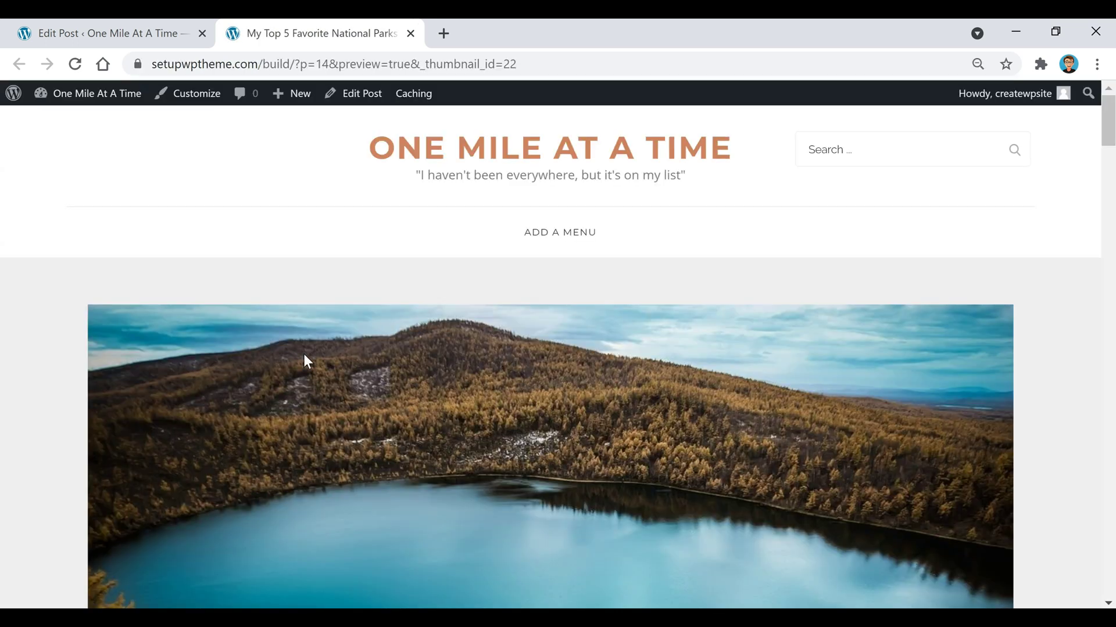
{"action": "scroll", "coordinate": [384, 256], "scroll_direction": "down", "scroll_amount": 2}
{"action": "scroll", "coordinate": [257, 244], "scroll_direction": "down", "scroll_amount": 10}
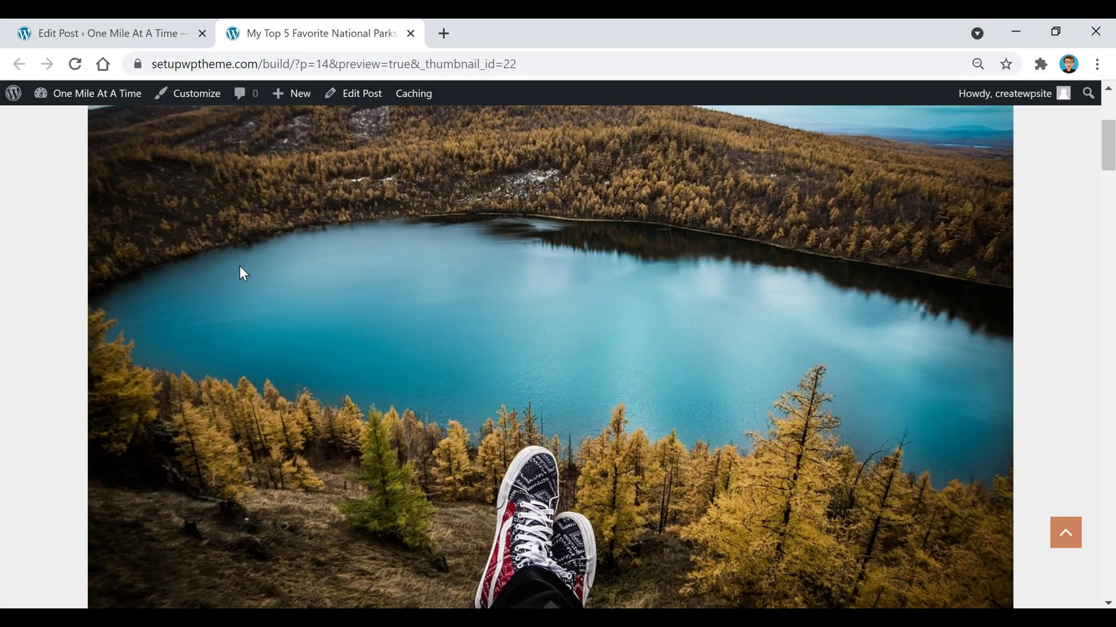
{"action": "scroll", "coordinate": [261, 291], "scroll_direction": "down", "scroll_amount": 8}
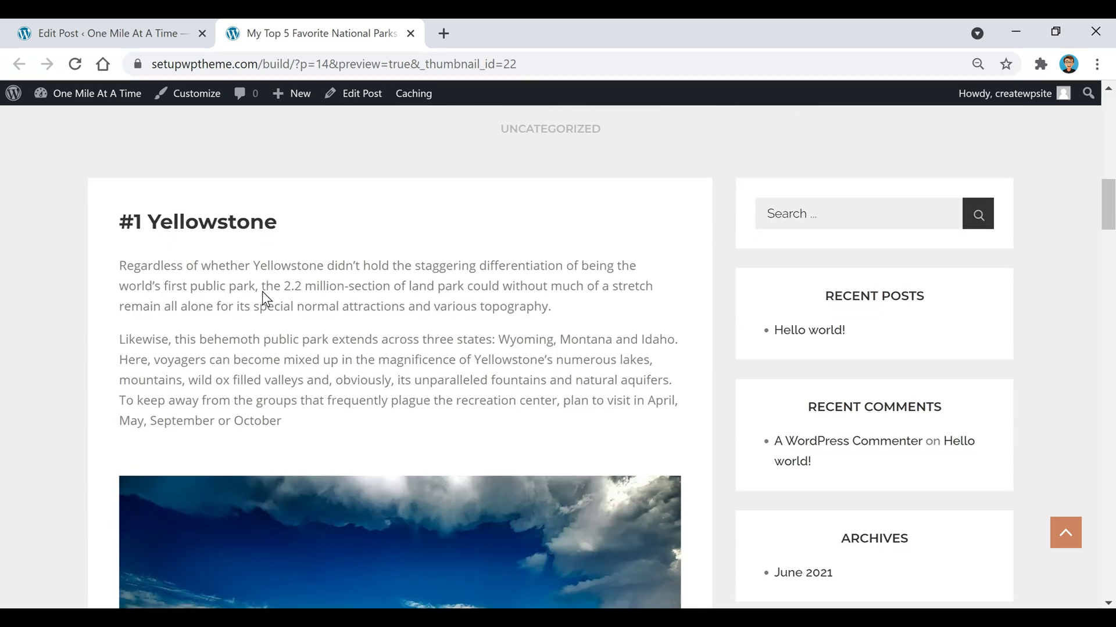
{"action": "key", "text": "ctrl+w"}
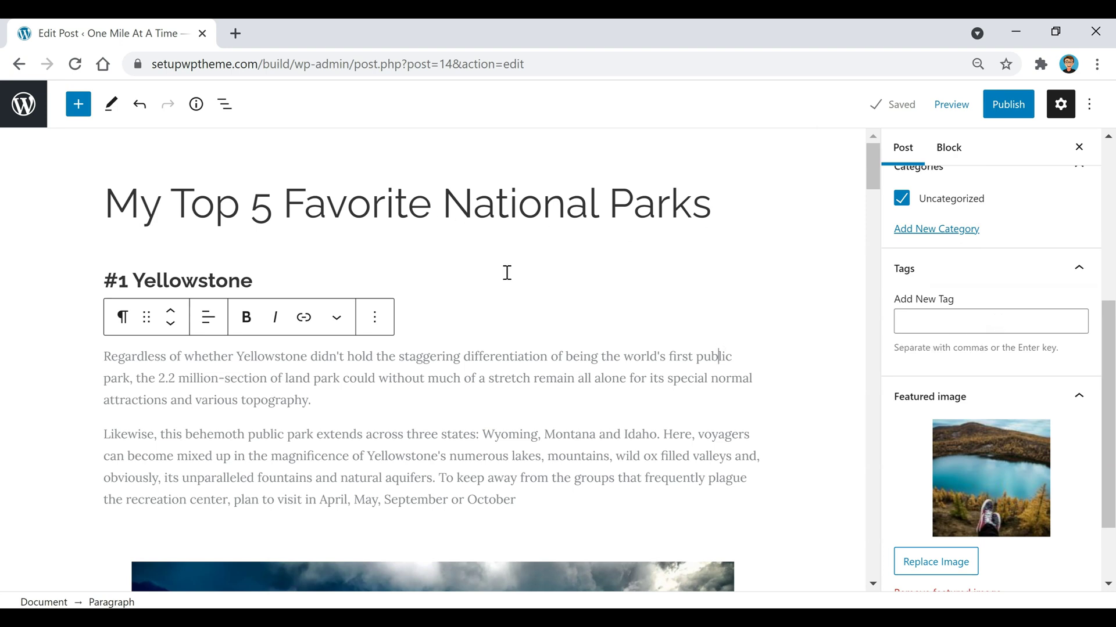
Add the tags "my top 5 national parks", "national parks" and "best national parks" to the post
{"action": "left_click", "coordinate": [967, 323]}
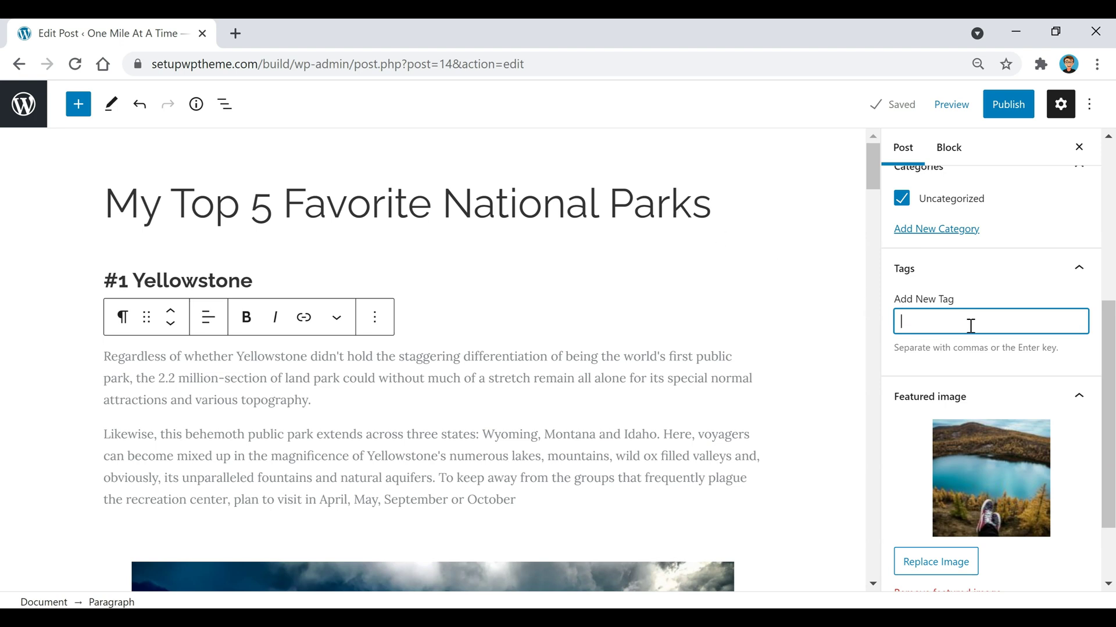
{"action": "type", "text": "my top 5 national parks"}
{"action": "key", "text": "Return"}
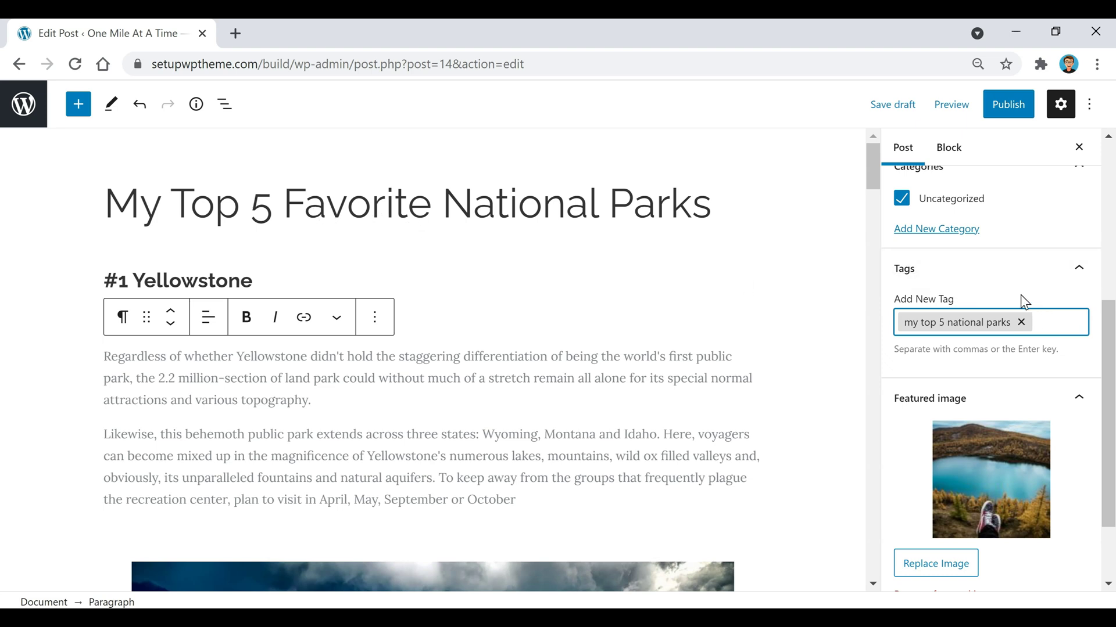
{"action": "type", "text": "national parks"}
{"action": "key", "text": "Return"}
{"action": "type", "text": "best natio"}
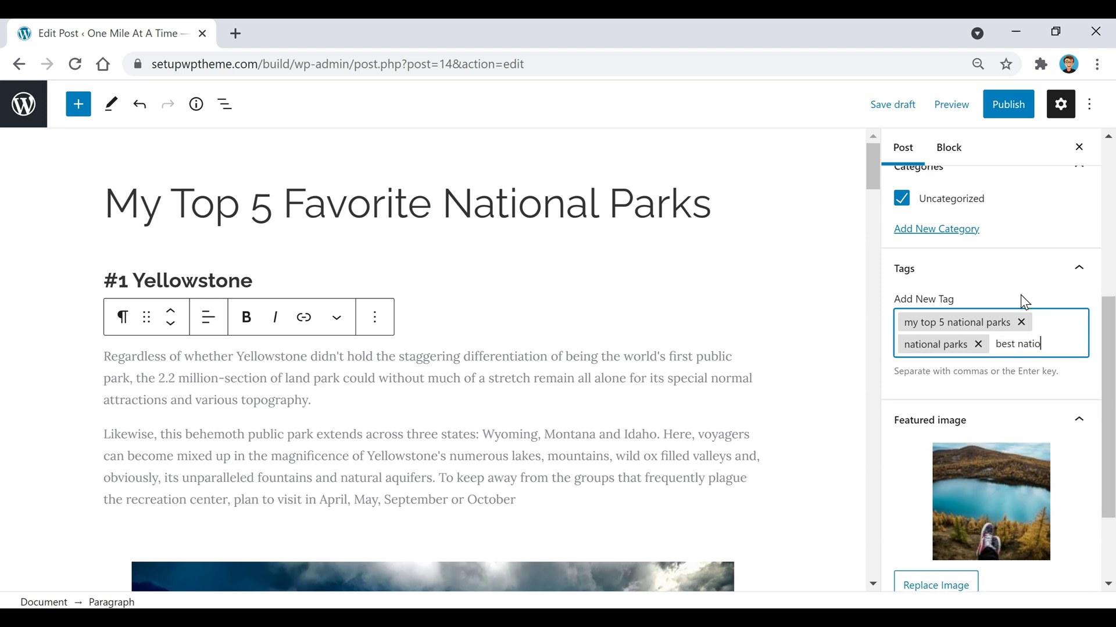
{"action": "type", "text": "nal parks"}
{"action": "key", "text": "Return"}
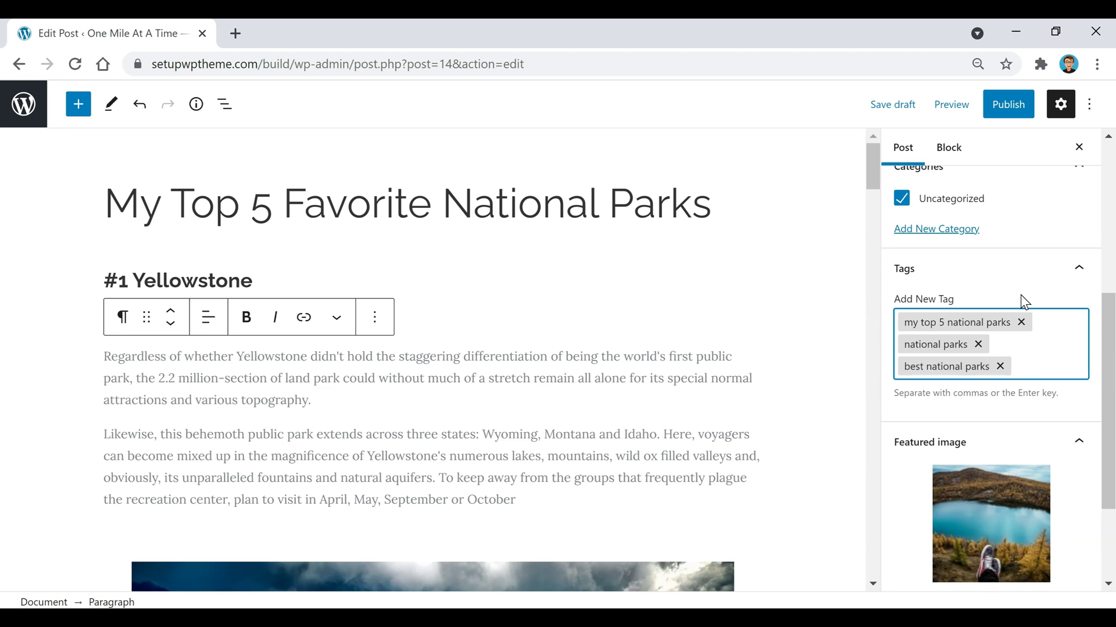
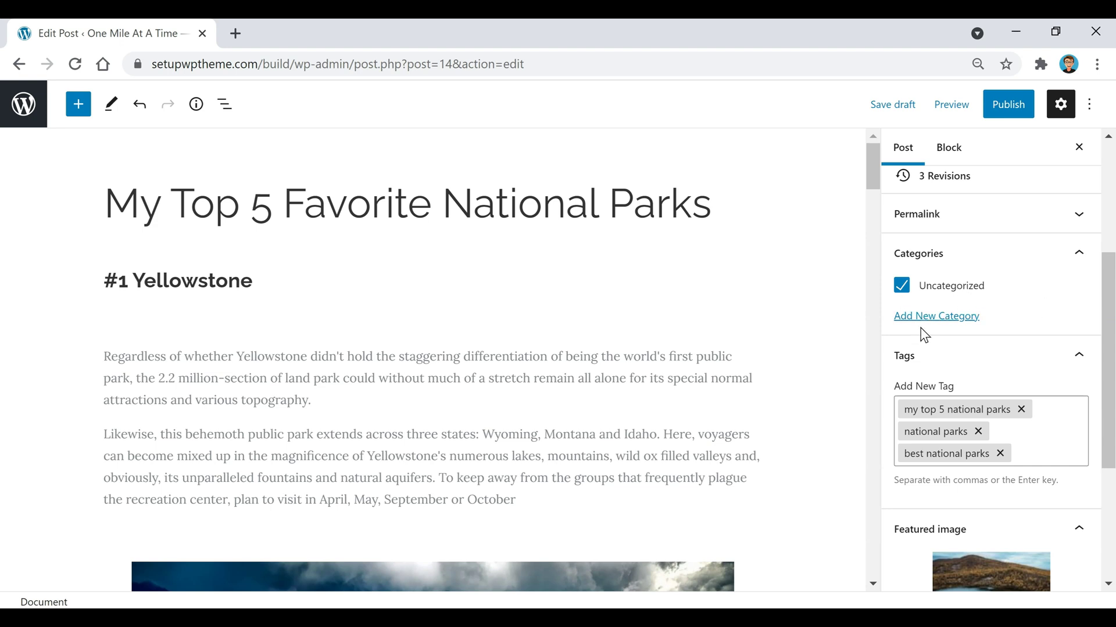
Create a new post category named "Destinations" without a parent category
{"action": "left_click", "coordinate": [938, 321]}
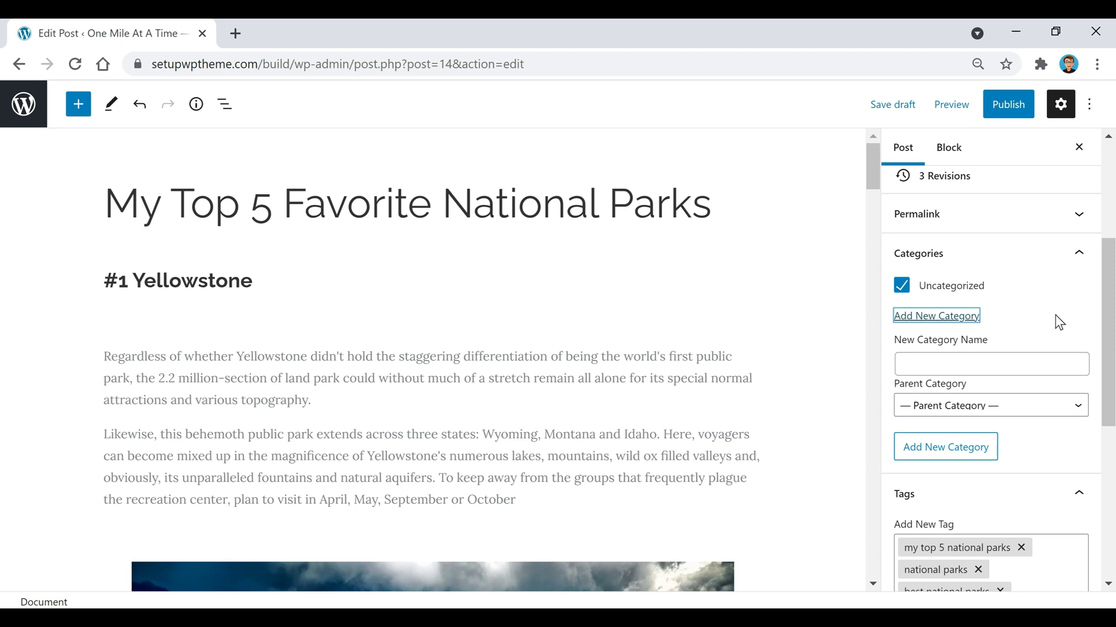
{"action": "left_click", "coordinate": [1064, 362]}
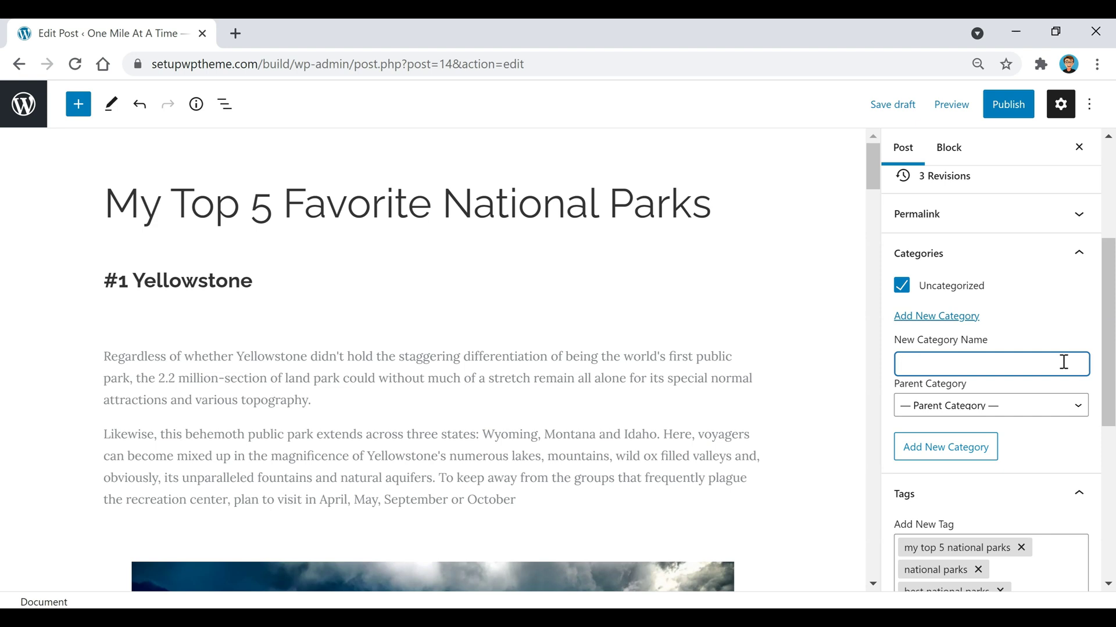
{"action": "type", "text": "Destinations"}
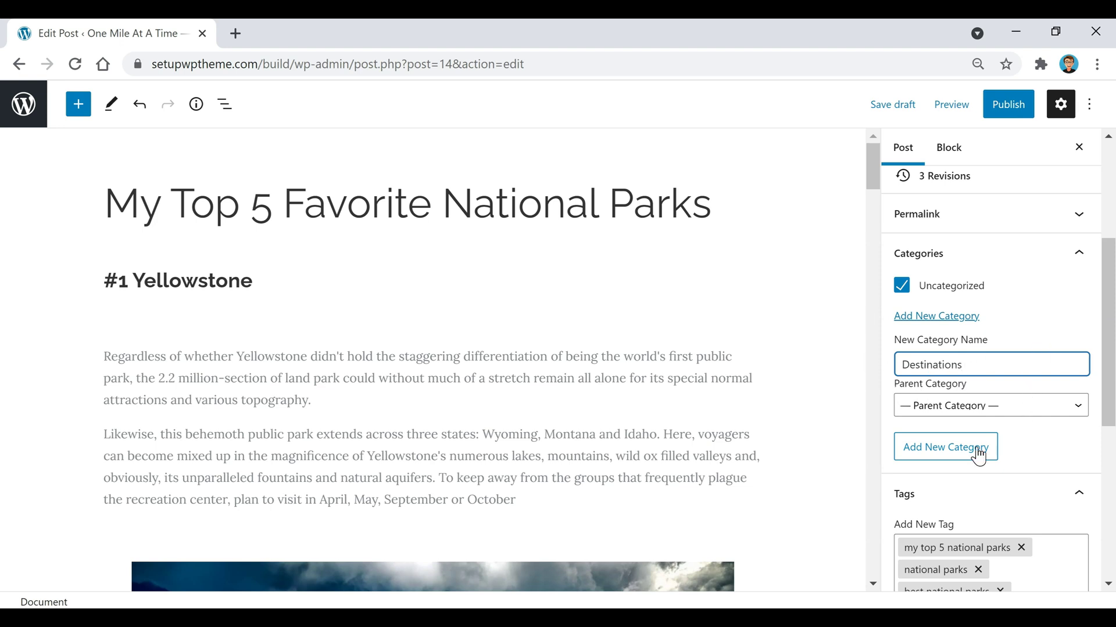
{"action": "left_click", "coordinate": [953, 452]}
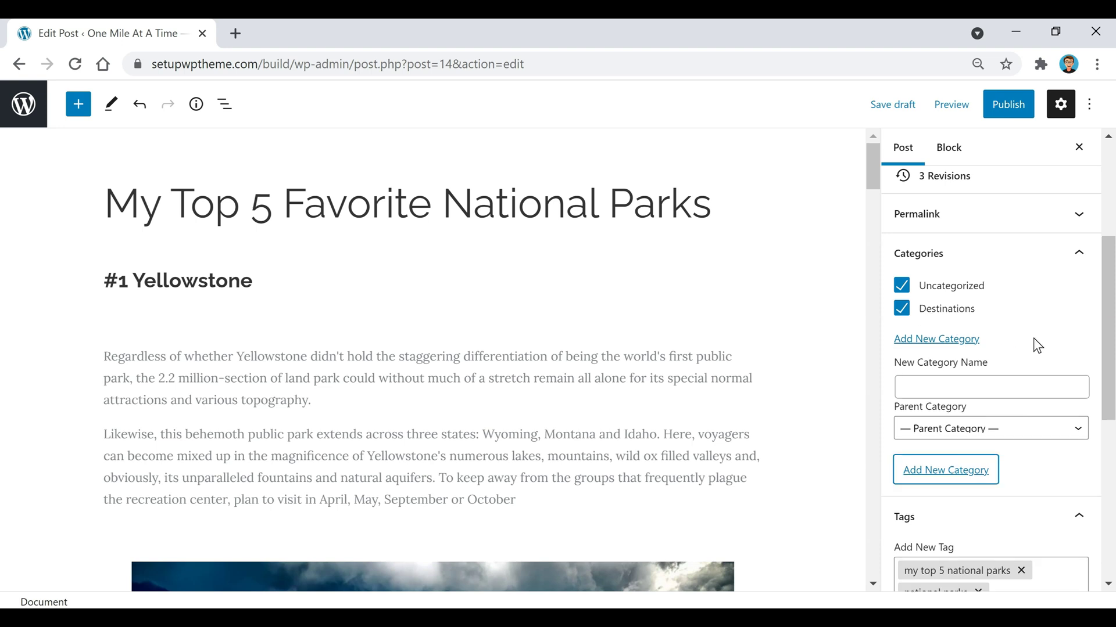
Create a new category named "Food" without a parent category
{"action": "left_click", "coordinate": [1045, 386]}
{"action": "type", "text": "Food"}
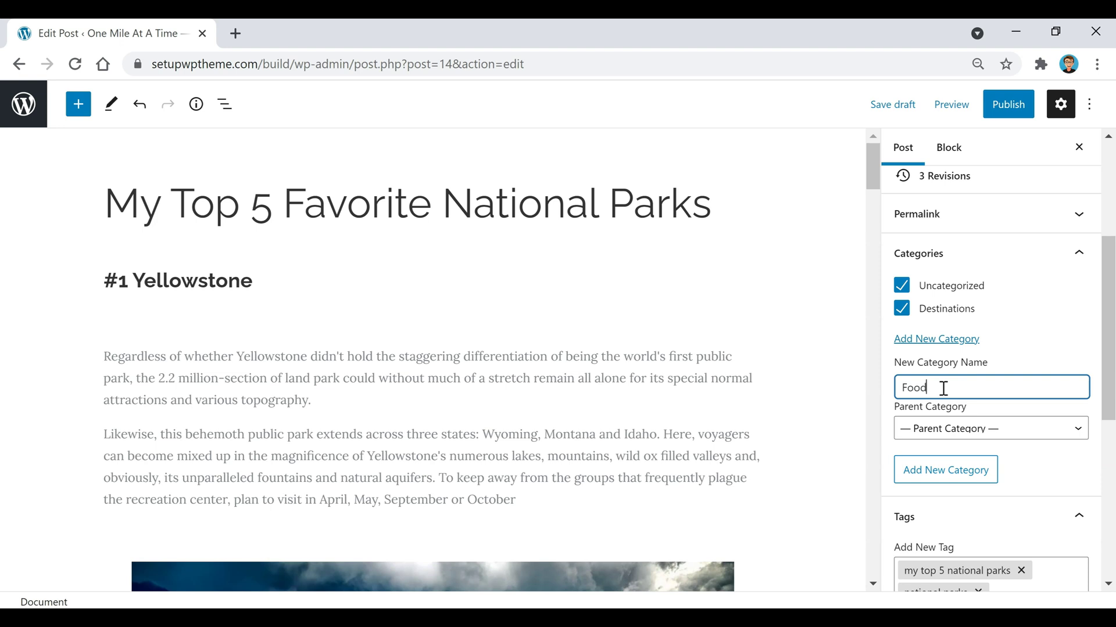
{"action": "left_click", "coordinate": [970, 433]}
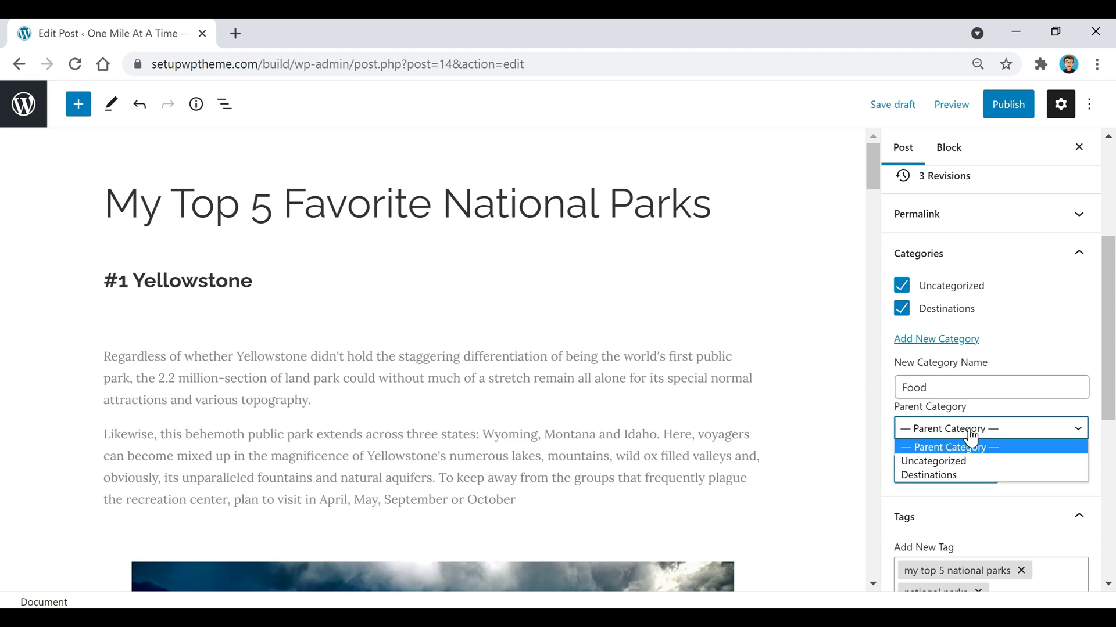
{"action": "left_click", "coordinate": [979, 387]}
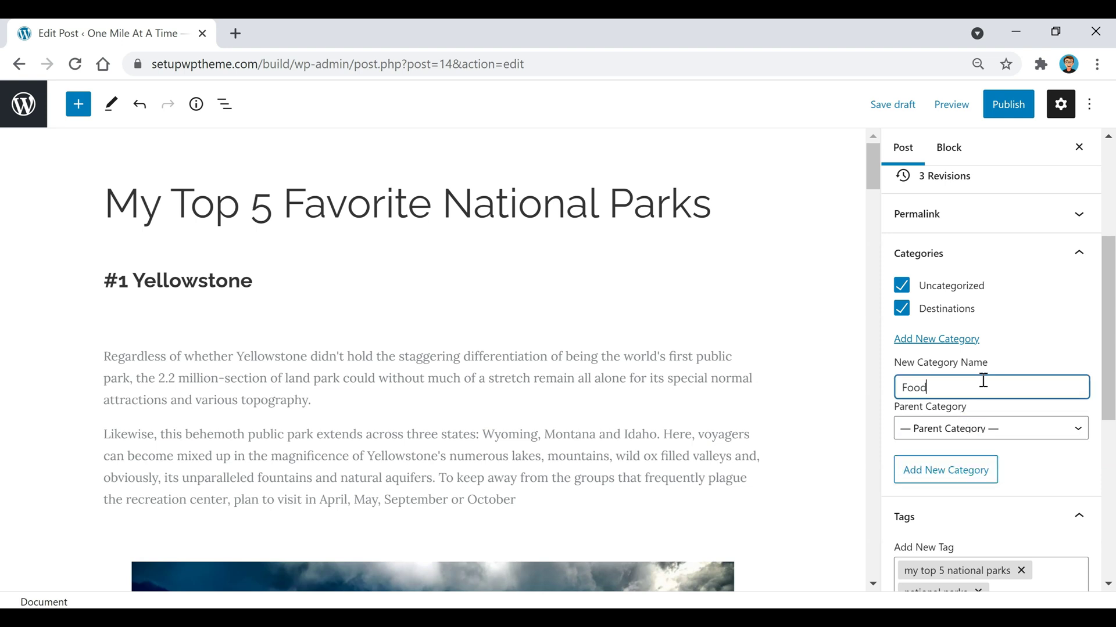
{"action": "left_click", "coordinate": [947, 478]}
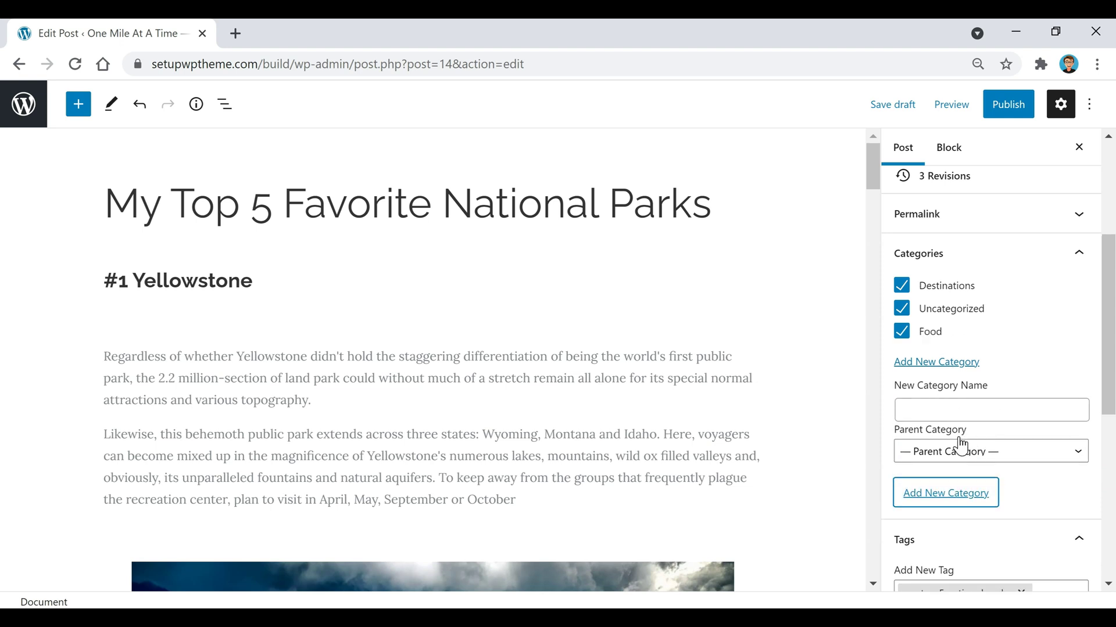
Create a category named "Chicken" with "Food" as its parent category
{"action": "left_click", "coordinate": [971, 411]}
{"action": "type", "text": "Chicken"}
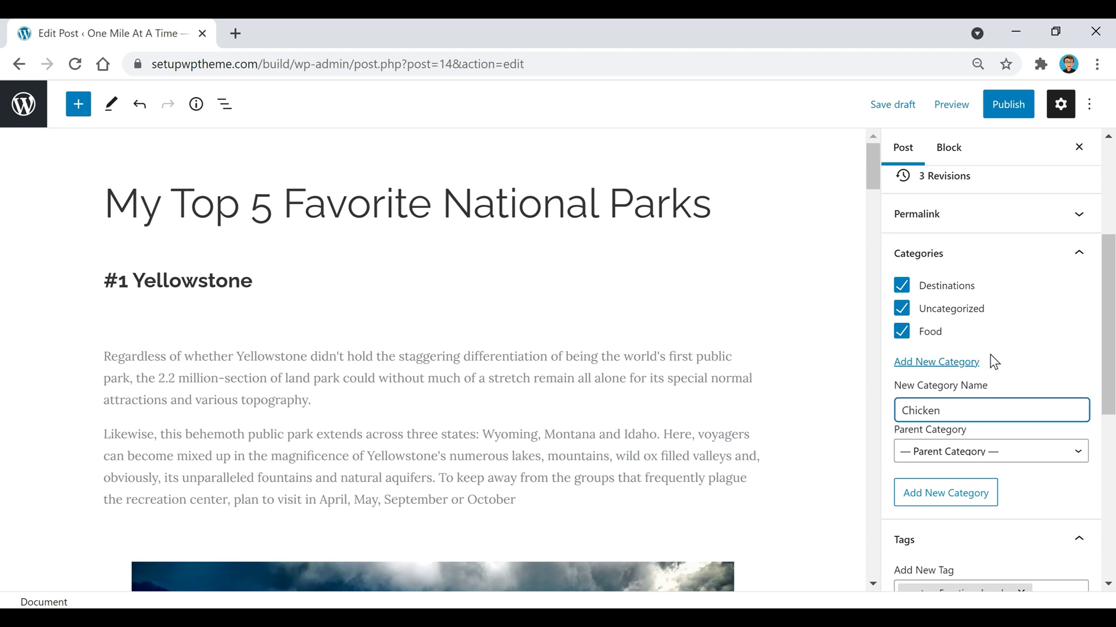
{"action": "left_click", "coordinate": [991, 454]}
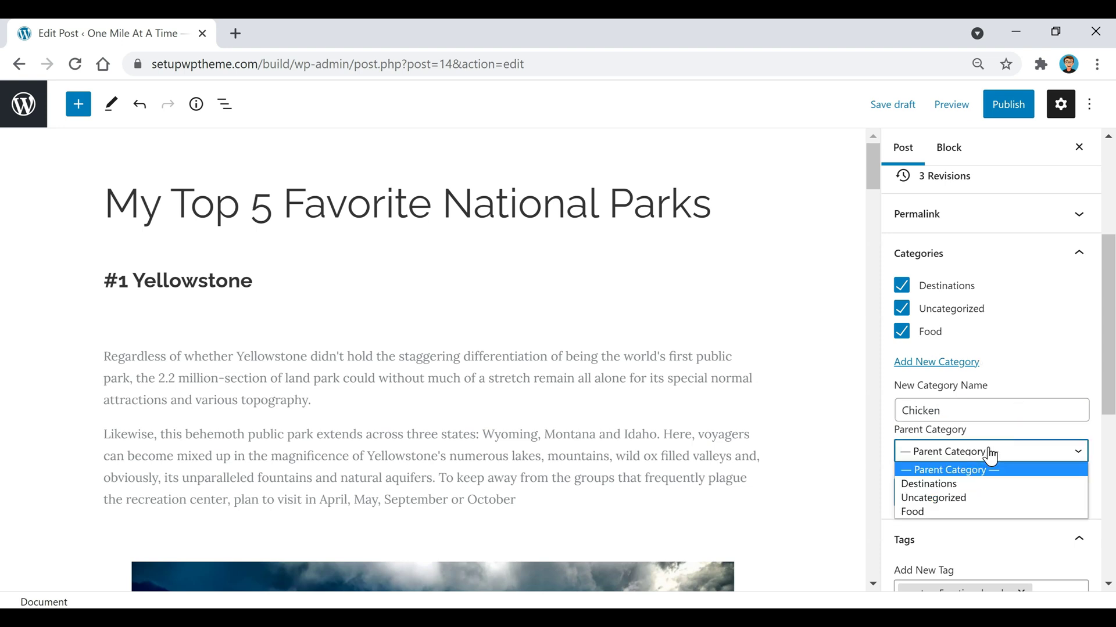
{"action": "left_click", "coordinate": [945, 512]}
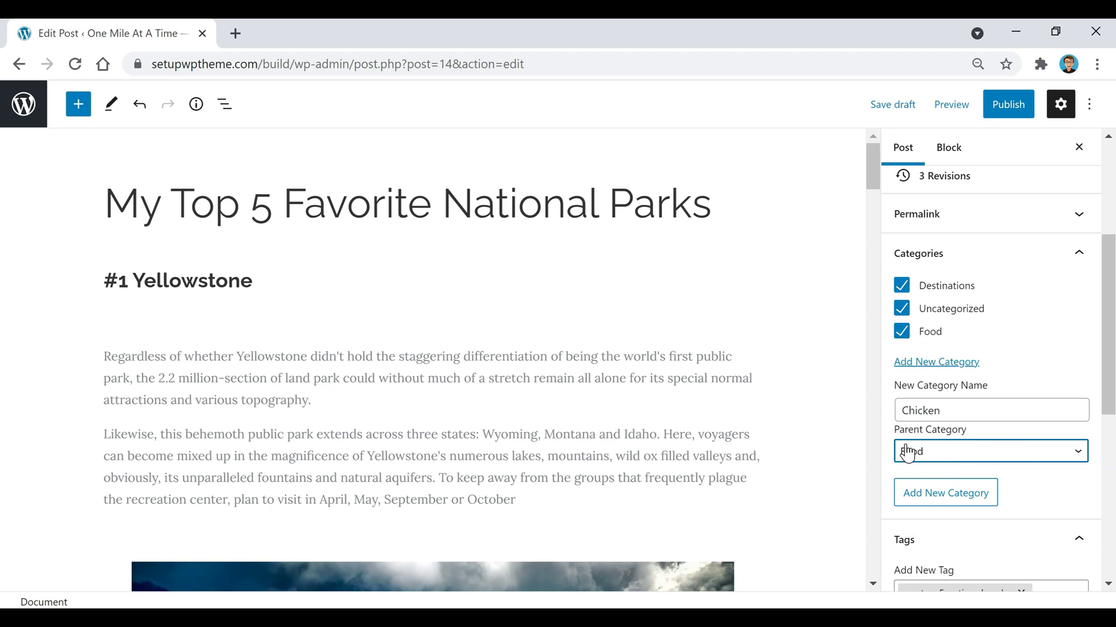
{"action": "left_click", "coordinate": [959, 499]}
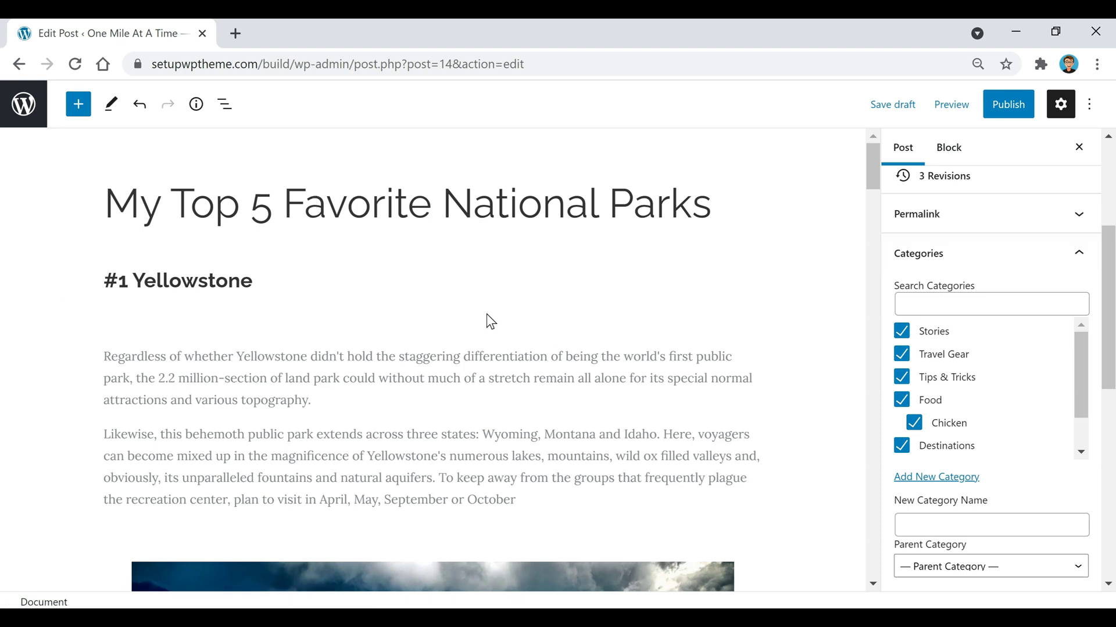
Remove the post from the categories Stories, Travel Gear, Tips & Tricks, Food and Chicken, keeping Destinations assigned
{"action": "left_click", "coordinate": [901, 331]}
{"action": "left_click", "coordinate": [905, 357]}
{"action": "left_click", "coordinate": [902, 377]}
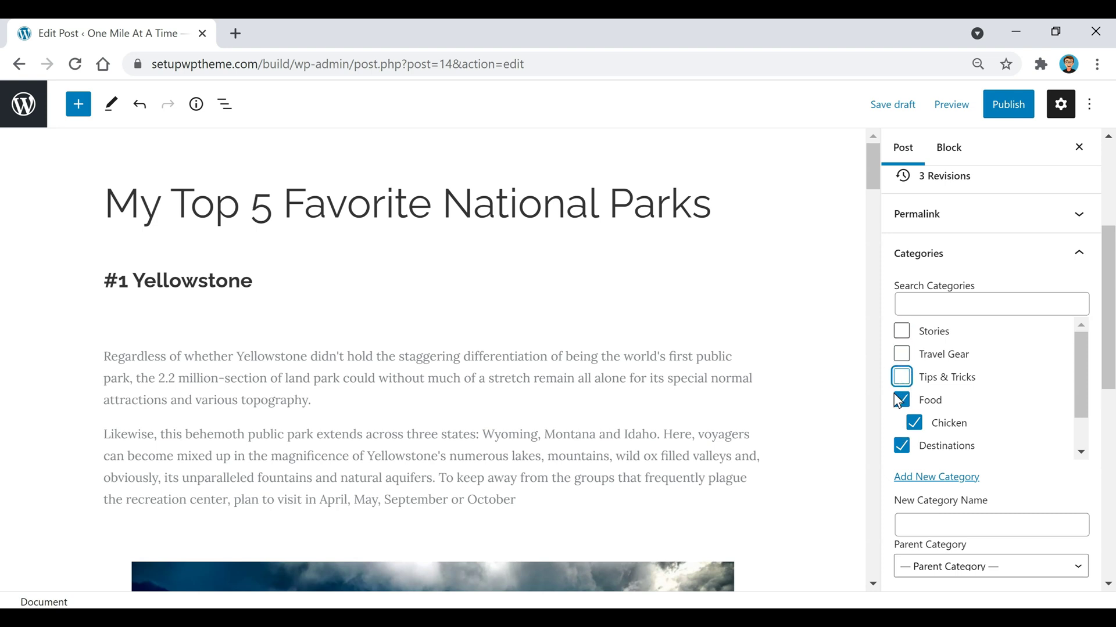
{"action": "left_click", "coordinate": [914, 422]}
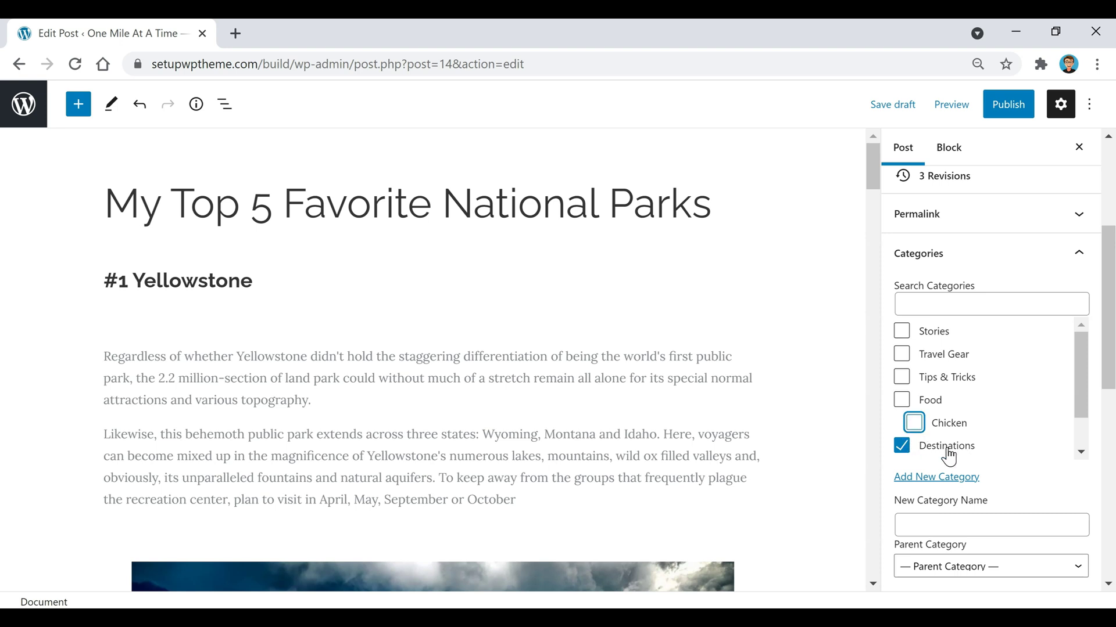